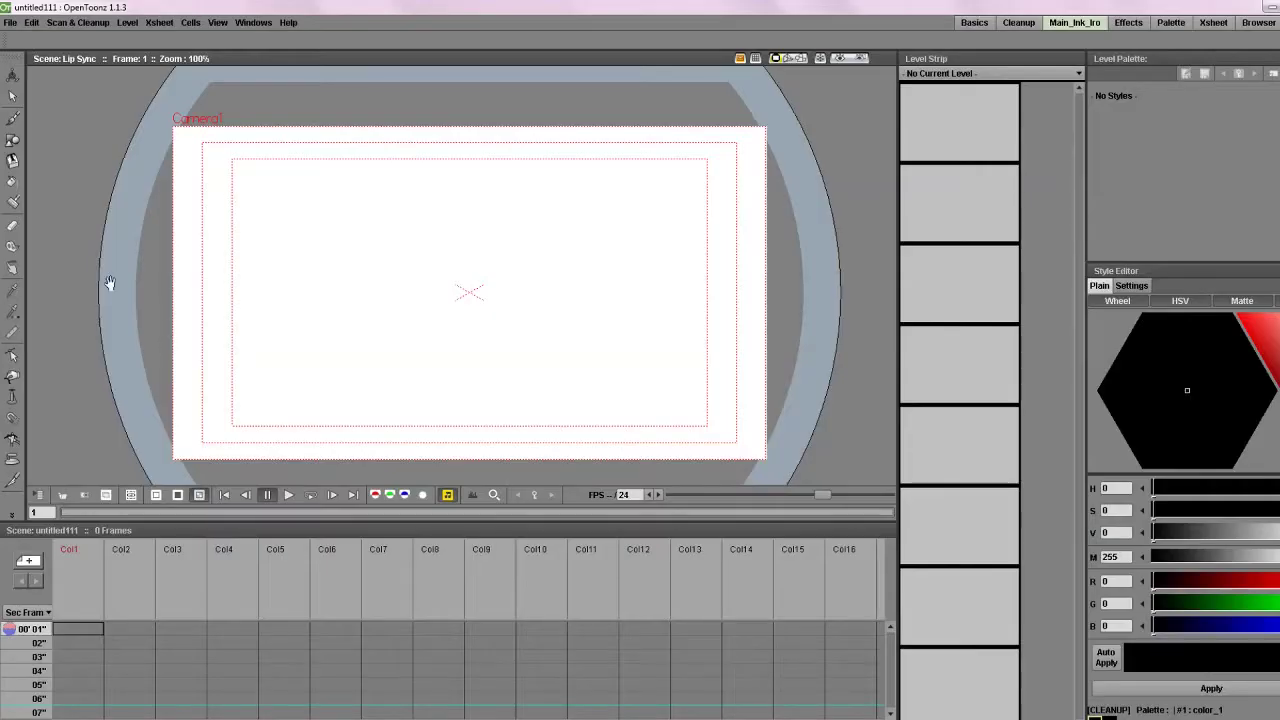
# - Create a new Toonz Raster Level named AB in the first frame of the first column
pyautogui.click(12, 118)
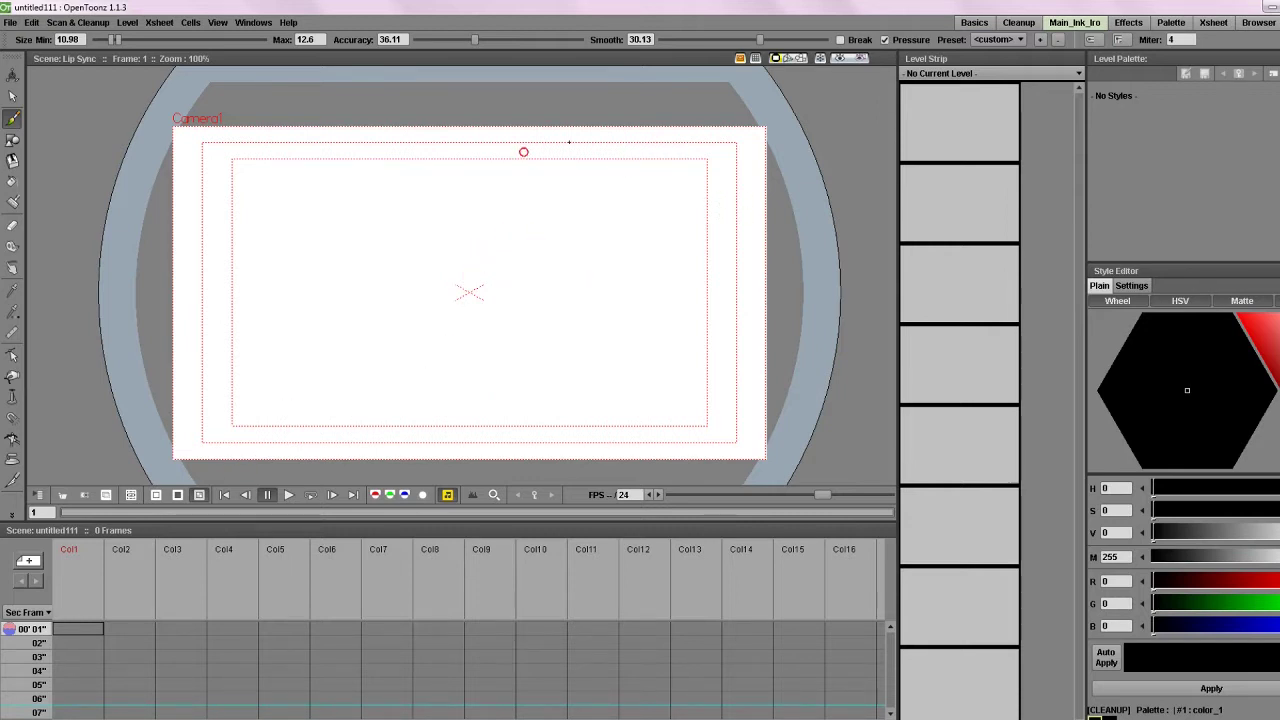
pyautogui.rightClick(66, 629)
pyautogui.click(97, 650)
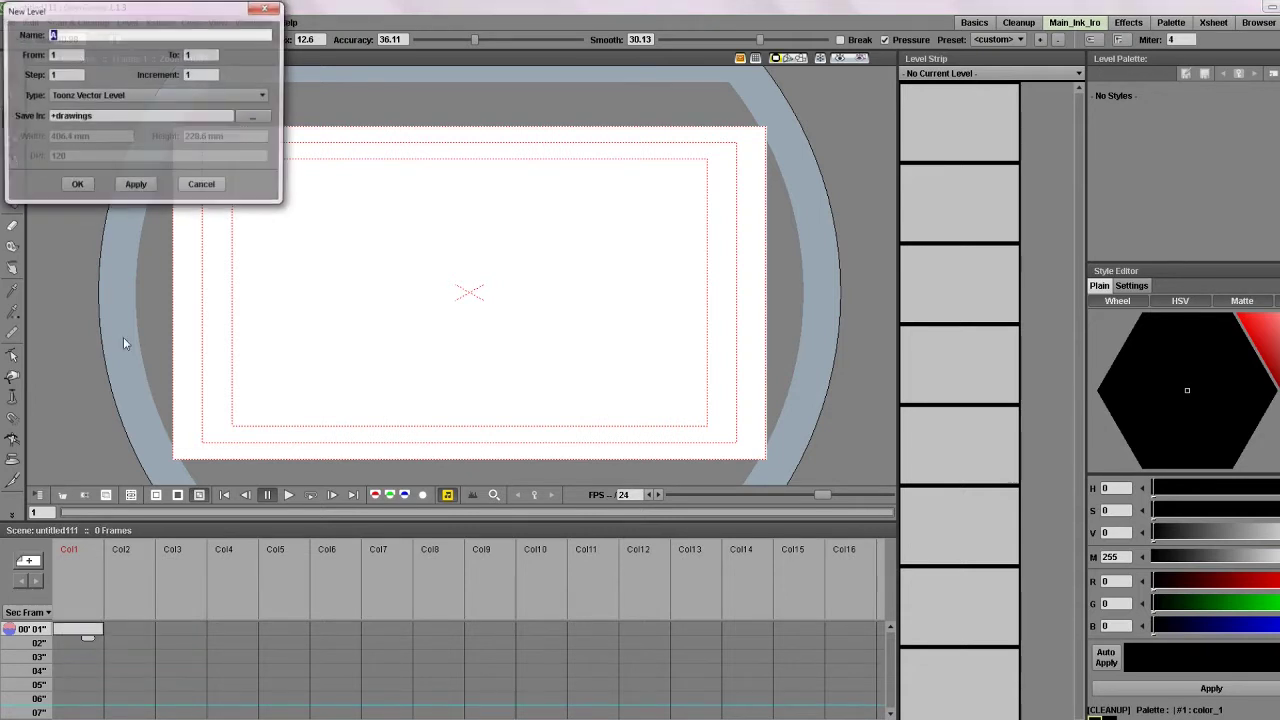
pyautogui.click(140, 95)
pyautogui.click(138, 112)
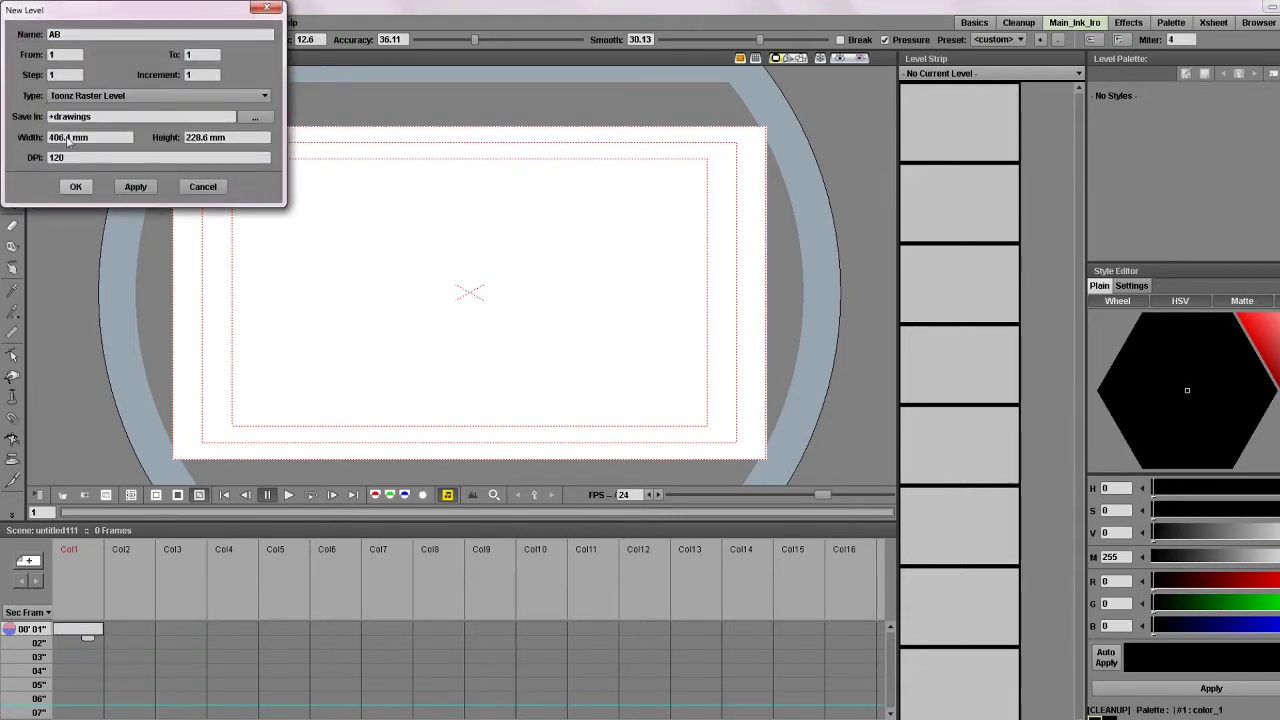
pyautogui.click(75, 186)
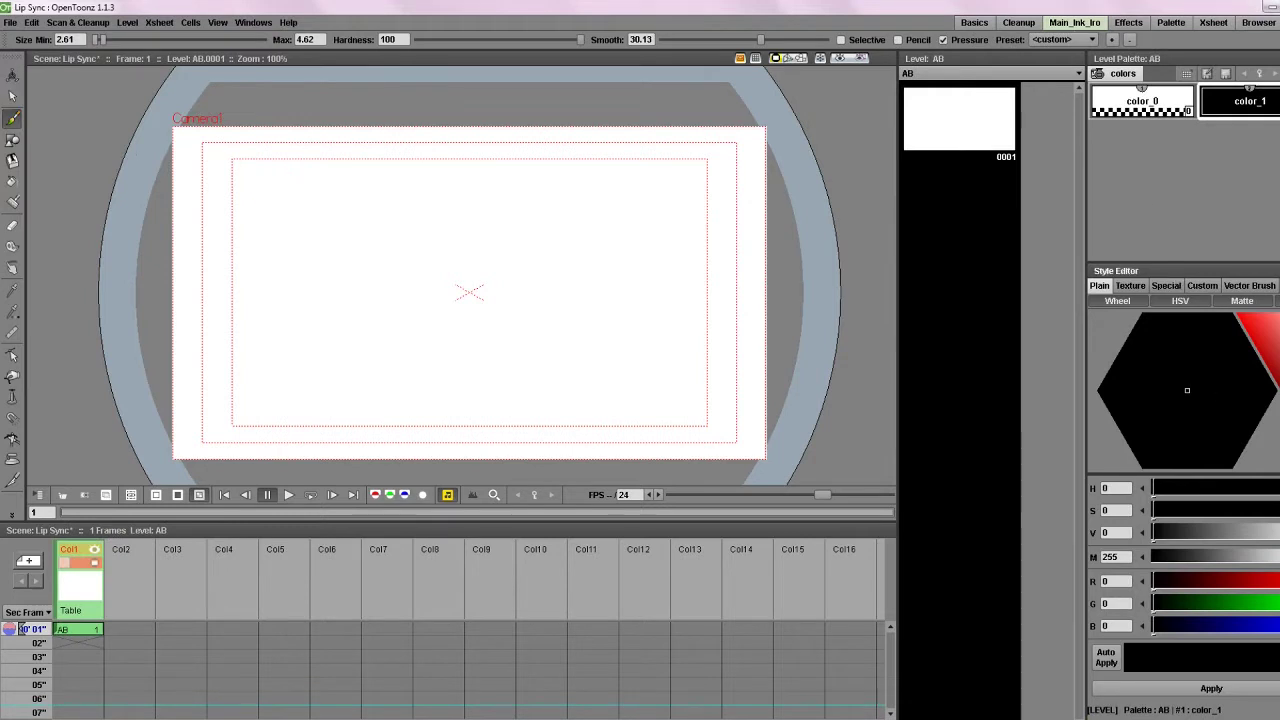
# - Change color_1 of the AB palette to dark brown with R 56, G 33, B 0
pyautogui.click(1267, 350)
pyautogui.click(1236, 359)
pyautogui.click(1270, 372)
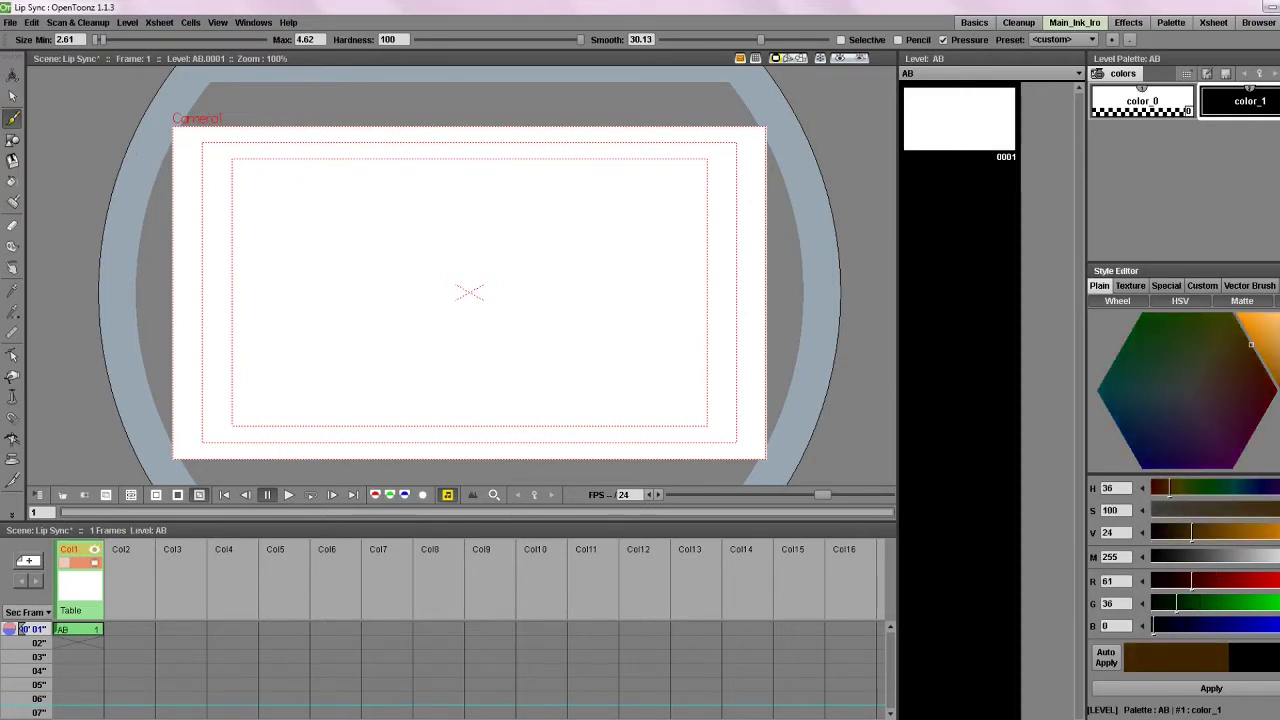
pyautogui.moveTo(1270, 372)
pyautogui.mouseDown()
pyautogui.moveTo(1279, 367)
pyautogui.moveTo(1270, 373)
pyautogui.mouseUp()
pyautogui.click(1240, 688)
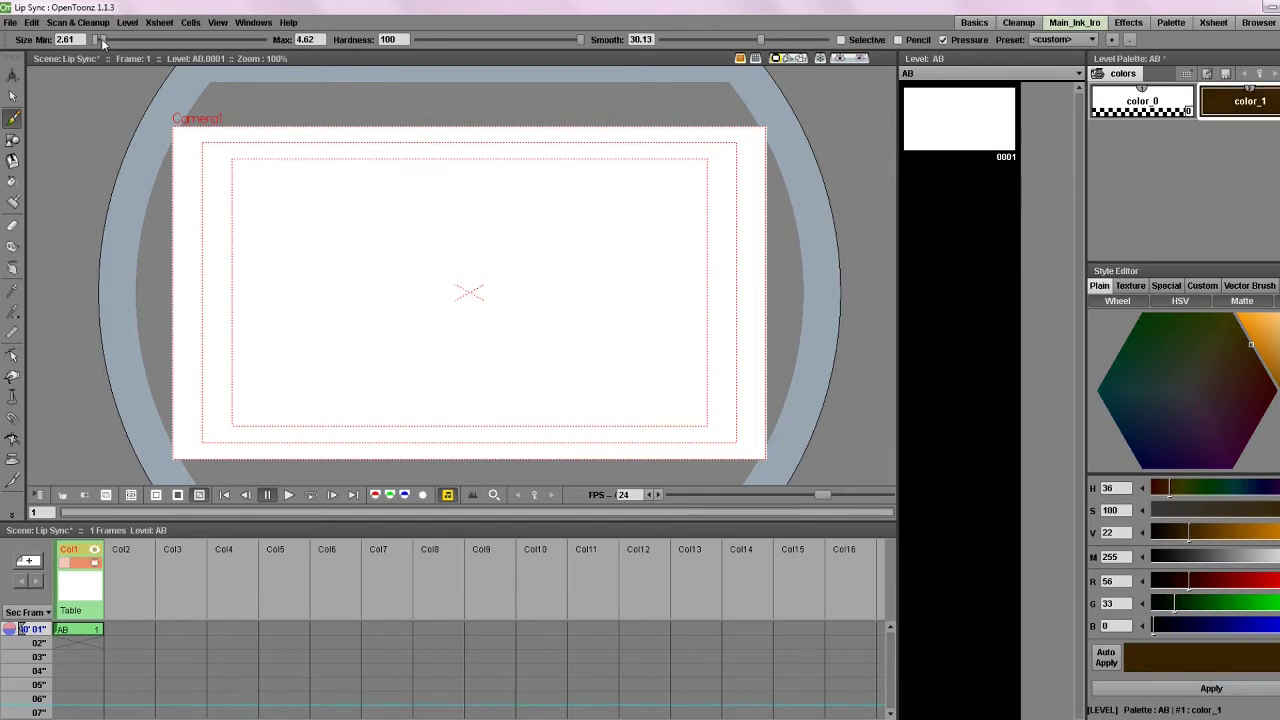
# - Set the brush size to 7.04 minimum and 7.44 maximum and its smoothing to 11.75
pyautogui.moveTo(97, 40); pyautogui.dragTo(104, 40)
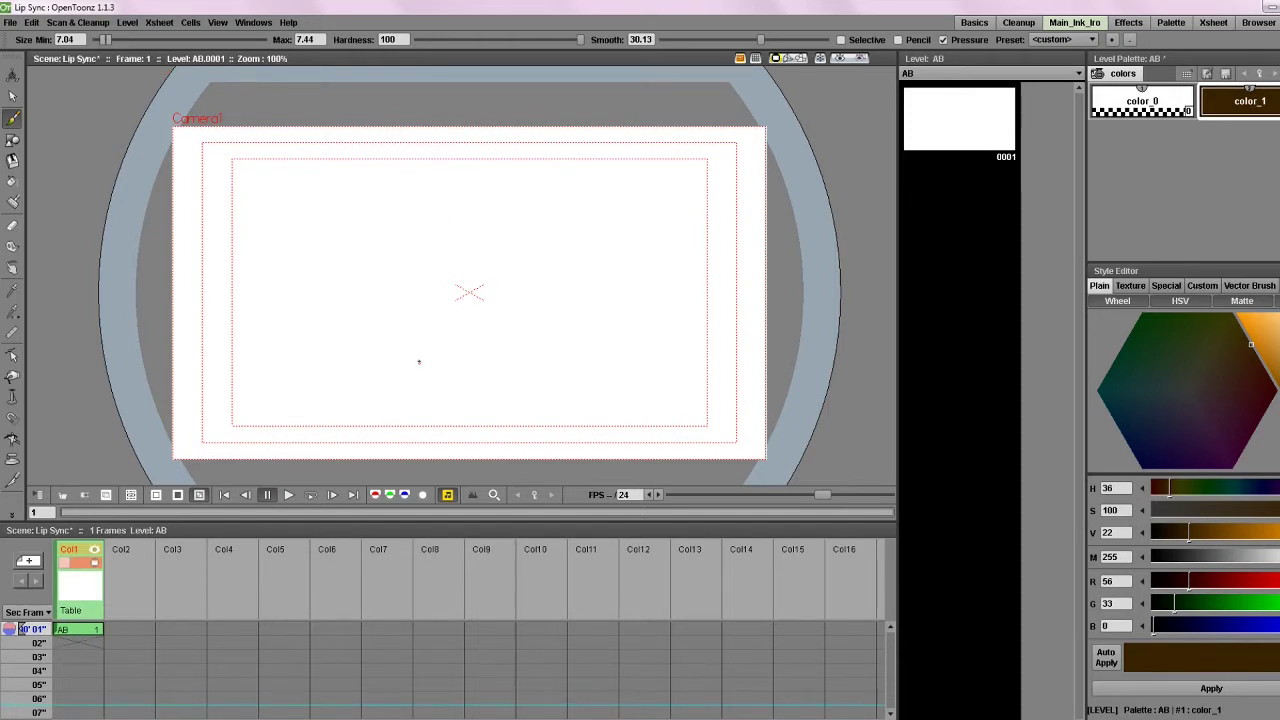
pyautogui.moveTo(385, 230); pyautogui.dragTo(470, 333)
pyautogui.hotkey('ctrl', 'z')
pyautogui.moveTo(760, 40); pyautogui.dragTo(701, 40)
# - Draw the character's face outline, ears, eyes, nose, right eyebrow and the zigzag fringe in dark brown
pyautogui.moveTo(405, 240); pyautogui.dragTo(474, 332)
pyautogui.moveTo(549, 250); pyautogui.dragTo(505, 327)
pyautogui.moveTo(553, 267); pyautogui.dragTo(550, 297)
pyautogui.moveTo(458, 290); pyautogui.dragTo(420, 311)
pyautogui.moveTo(491, 256); pyautogui.dragTo(525, 255)
pyautogui.moveTo(488, 230); pyautogui.dragTo(535, 240)
pyautogui.moveTo(418, 260); pyautogui.dragTo(452, 262)
pyautogui.moveTo(433, 202); pyautogui.dragTo(458, 258)
pyautogui.moveTo(458, 258); pyautogui.dragTo(566, 236)
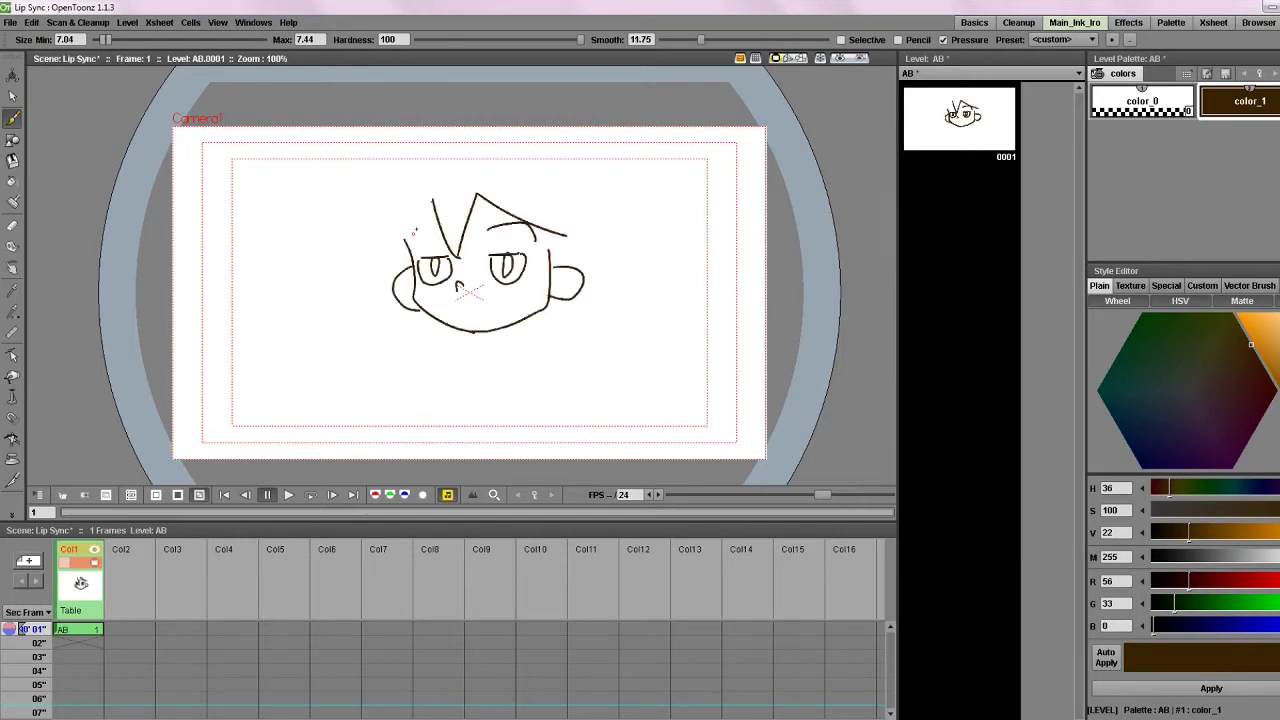
# - Draw the hair outline around the head, with pointed side locks and a tuft at the upper right, plus the left eyebrow
pyautogui.moveTo(579, 177); pyautogui.dragTo(634, 326)
pyautogui.moveTo(390, 180); pyautogui.dragTo(384, 347)
pyautogui.moveTo(391, 301); pyautogui.dragTo(426, 310)
pyautogui.moveTo(388, 180); pyautogui.dragTo(576, 177)
pyautogui.hotkey('ctrl', 'z')
pyautogui.hotkey('ctrl', 'z')
pyautogui.moveTo(423, 142)
pyautogui.mouseDown()
pyautogui.moveTo(595, 188)
pyautogui.moveTo(578, 173)
pyautogui.mouseUp()
pyautogui.hotkey('ctrl', 'z')
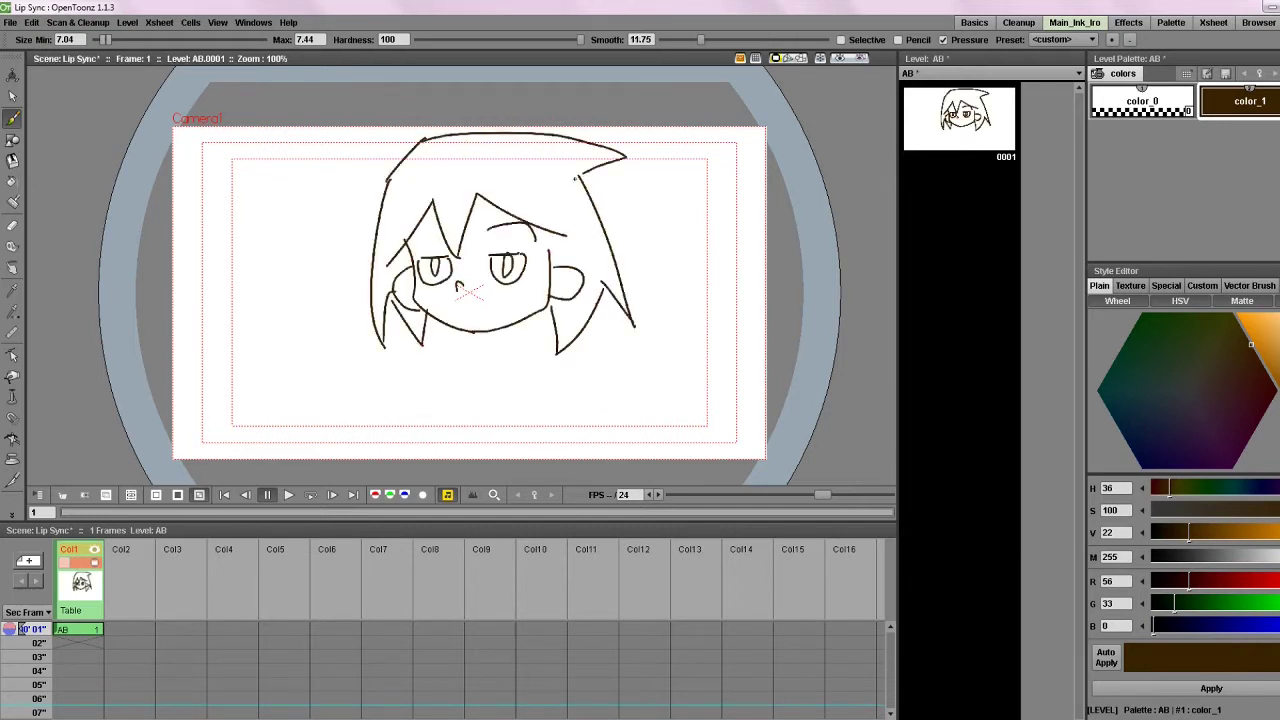
pyautogui.moveTo(405, 240); pyautogui.dragTo(433, 236)
# - Tidy the face and hair lines beside both ears with the eraser and brush
pyautogui.scroll(3, 520, 309)
pyautogui.press('a')
pyautogui.moveTo(341, 284); pyautogui.dragTo(337, 278)
pyautogui.press('b')
pyautogui.press('a')
pyautogui.moveTo(559, 201); pyautogui.dragTo(563, 287)
pyautogui.press('b')
pyautogui.scroll(-1, 560, 284)
# - Add a coral red style, color_2, and fill all enclosed areas of the head with it using a freehand fill
pyautogui.rightClick(1180, 190)
pyautogui.click(1234, 383)
pyautogui.press('f')
pyautogui.moveTo(268, 86); pyautogui.dragTo(790, 106)
# - Add a skin-tone style, color_3, with R 249, G 231, B 199 and fill the face and both ears with it
pyautogui.rightClick(1180, 190)
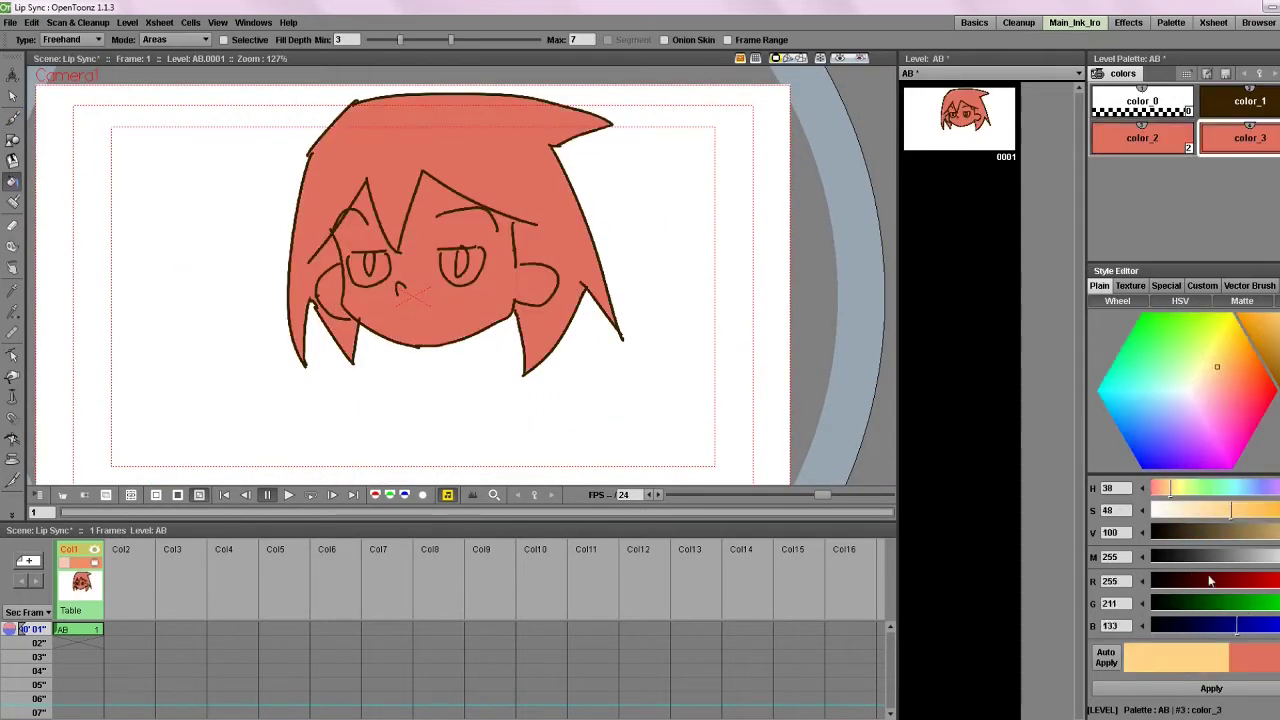
pyautogui.click(1200, 381)
pyautogui.press('b')
pyautogui.scroll(3, 358, 290)
pyautogui.click(12, 182)
pyautogui.click(445, 335)
pyautogui.click(614, 284)
pyautogui.click(318, 292)
# - Add a white style, color_4, and fill the whites of both eyes
pyautogui.rightClick(1180, 190)
pyautogui.click(1187, 391)
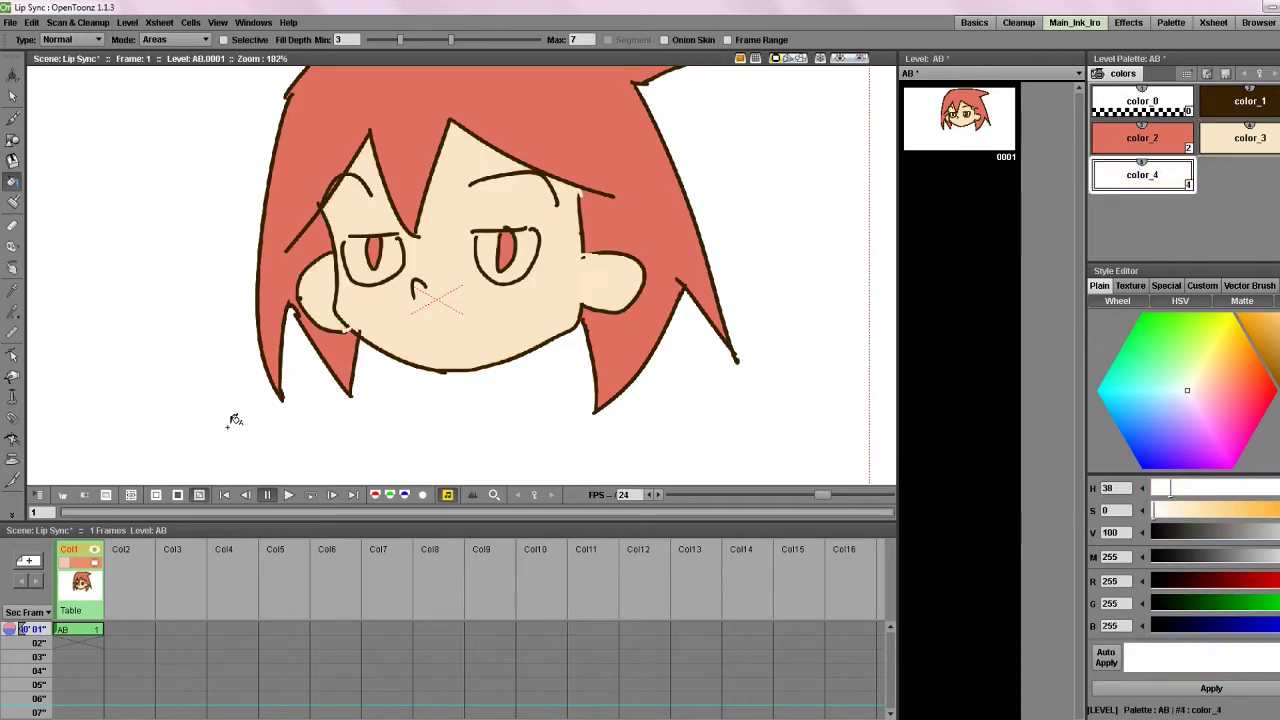
pyautogui.click(13, 118)
pyautogui.click(15, 120)
pyautogui.click(12, 182)
pyautogui.click(391, 262)
pyautogui.click(523, 265)
pyautogui.moveTo(516, 270); pyautogui.dragTo(548, 296)
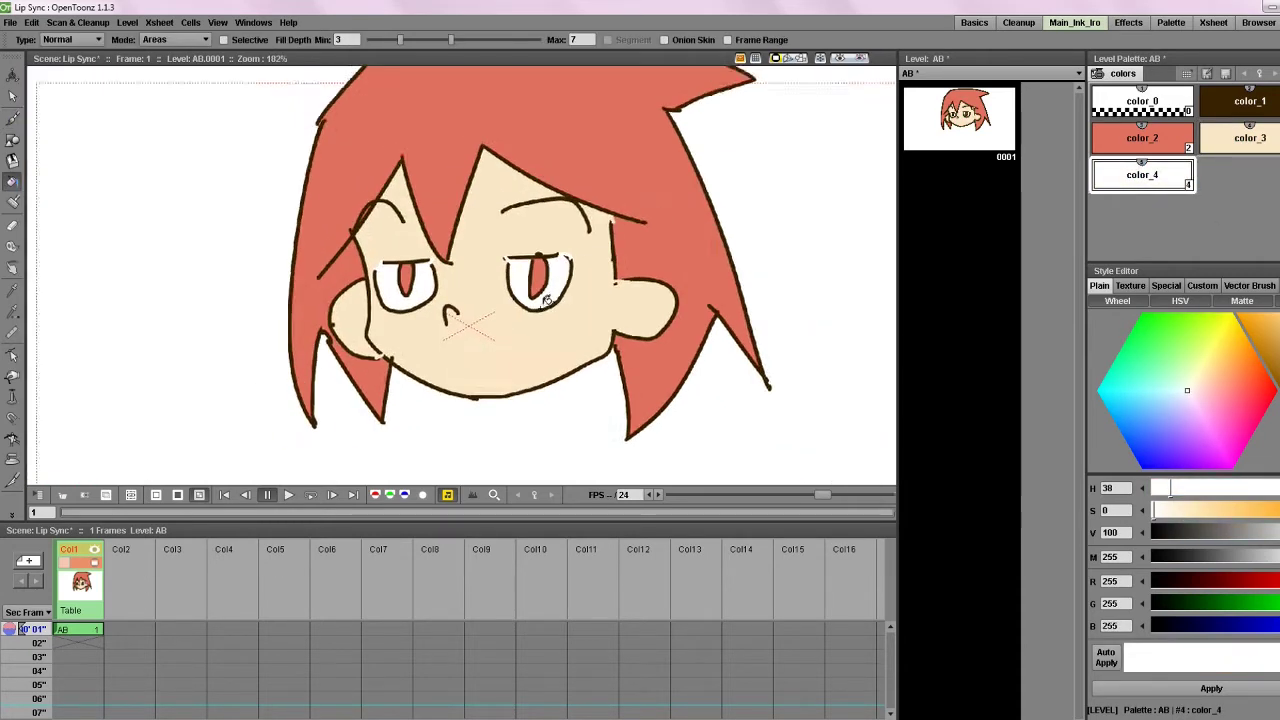
# - Select the whole head drawing and move it slightly lower in the camera frame
pyautogui.scroll(-4, 548, 296)
pyautogui.press('b')
pyautogui.click(1240, 101)
pyautogui.click(12, 98)
pyautogui.moveTo(388, 86); pyautogui.dragTo(738, 88)
pyautogui.moveTo(252, 181); pyautogui.dragTo(249, 211)
# - Draw the neck, sleeveless top, shoulders and arms below the head in dark brown
pyautogui.press('b')
pyautogui.scroll(4, 479, 453)
pyautogui.moveTo(489, 258)
pyautogui.mouseDown()
pyautogui.moveTo(485, 293)
pyautogui.moveTo(403, 299)
pyautogui.mouseUp()
pyautogui.moveTo(481, 294); pyautogui.dragTo(522, 304)
pyautogui.moveTo(430, 296); pyautogui.dragTo(490, 297)
pyautogui.moveTo(525, 305); pyautogui.dragTo(496, 342)
# - Fill the top with the coral color_2 and the neck and arms with the skin-tone color_3
pyautogui.click(12, 182)
pyautogui.click(1142, 138)
pyautogui.click(450, 380)
pyautogui.click(1240, 138)
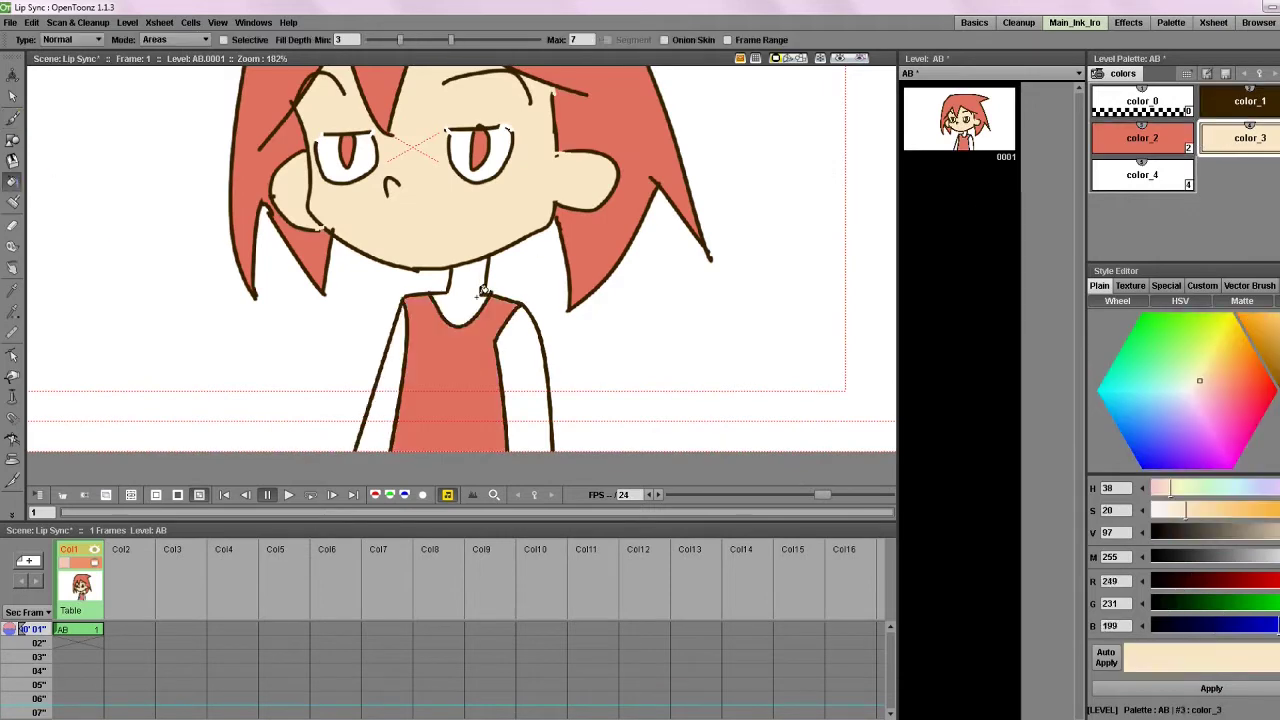
pyautogui.scroll(-3, 460, 280)
# - Paint light pink highlights on the hair and irises with color_5 (R 249, G 159, B 148) using the paint brush
pyautogui.click(12, 202)
pyautogui.moveTo(538, 120); pyautogui.dragTo(556, 133)
pyautogui.moveTo(353, 144); pyautogui.dragTo(339, 176)
pyautogui.scroll(3, 430, 302)
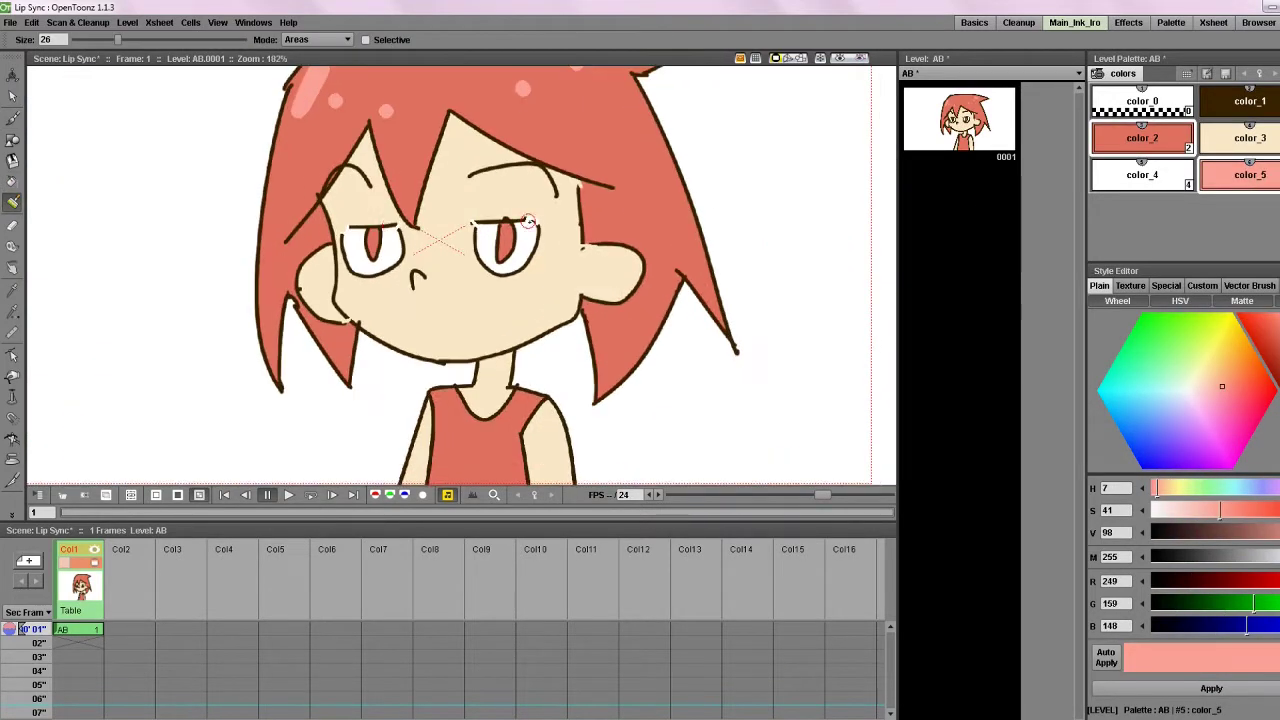
pyautogui.click(507, 231)
# - Extend the AB drawing to 32 frames in the first column and save the scene
pyautogui.scroll(-3, 496, 302)
pyautogui.press('b')
pyautogui.click(82, 630)
pyautogui.moveTo(88, 639)
pyautogui.mouseDown()
pyautogui.moveTo(90, 712)
pyautogui.moveTo(90, 698)
pyautogui.mouseUp()
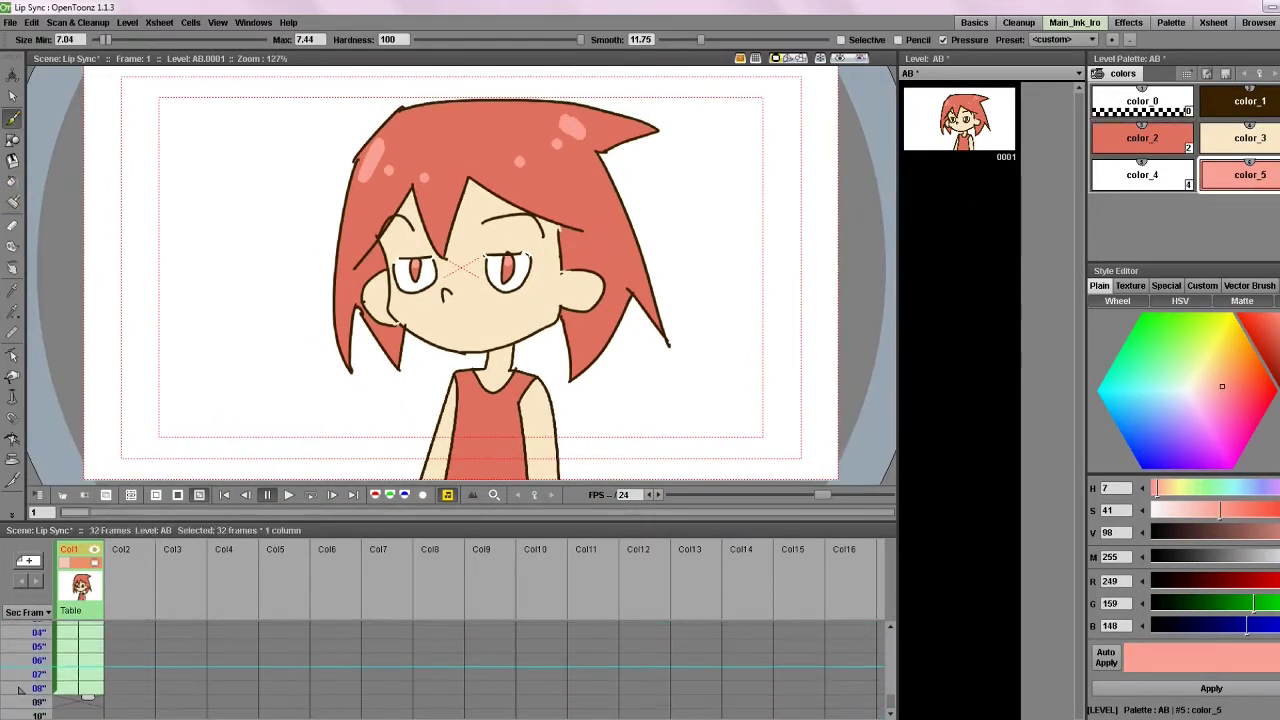
pyautogui.scroll(6, 90, 680)
pyautogui.click(90, 631)
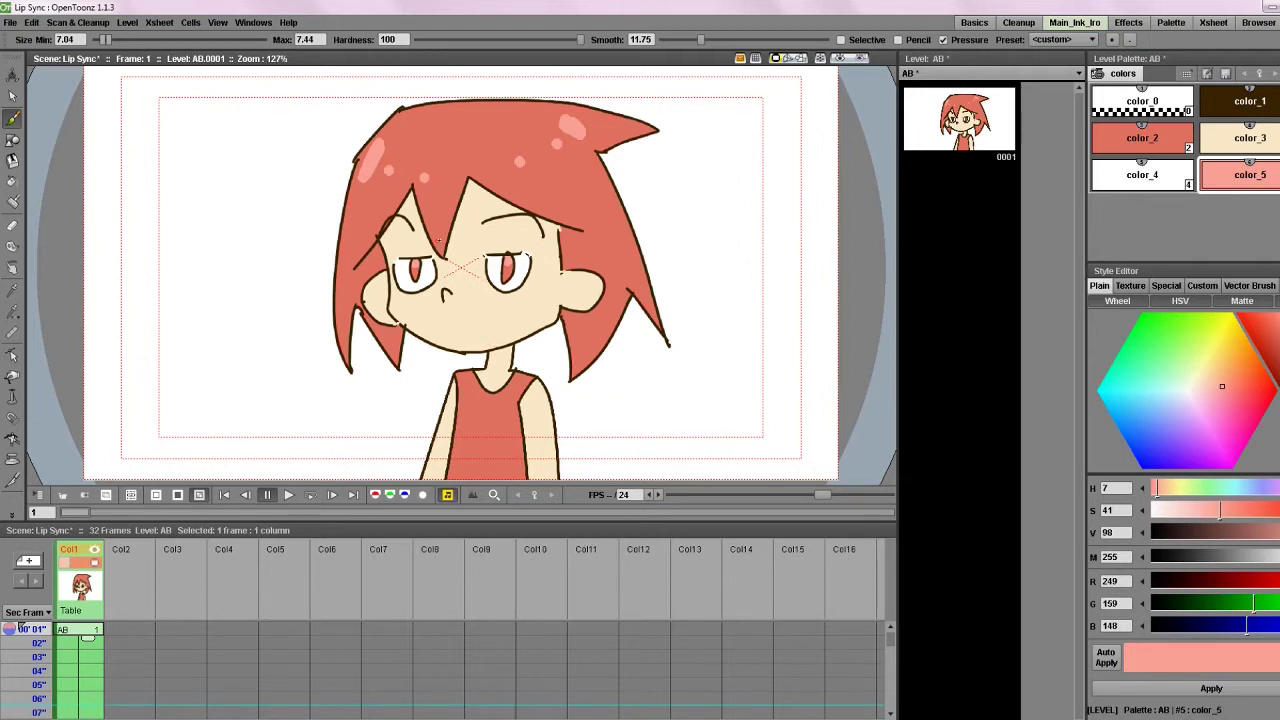
pyautogui.hotkey('ctrl', 's')
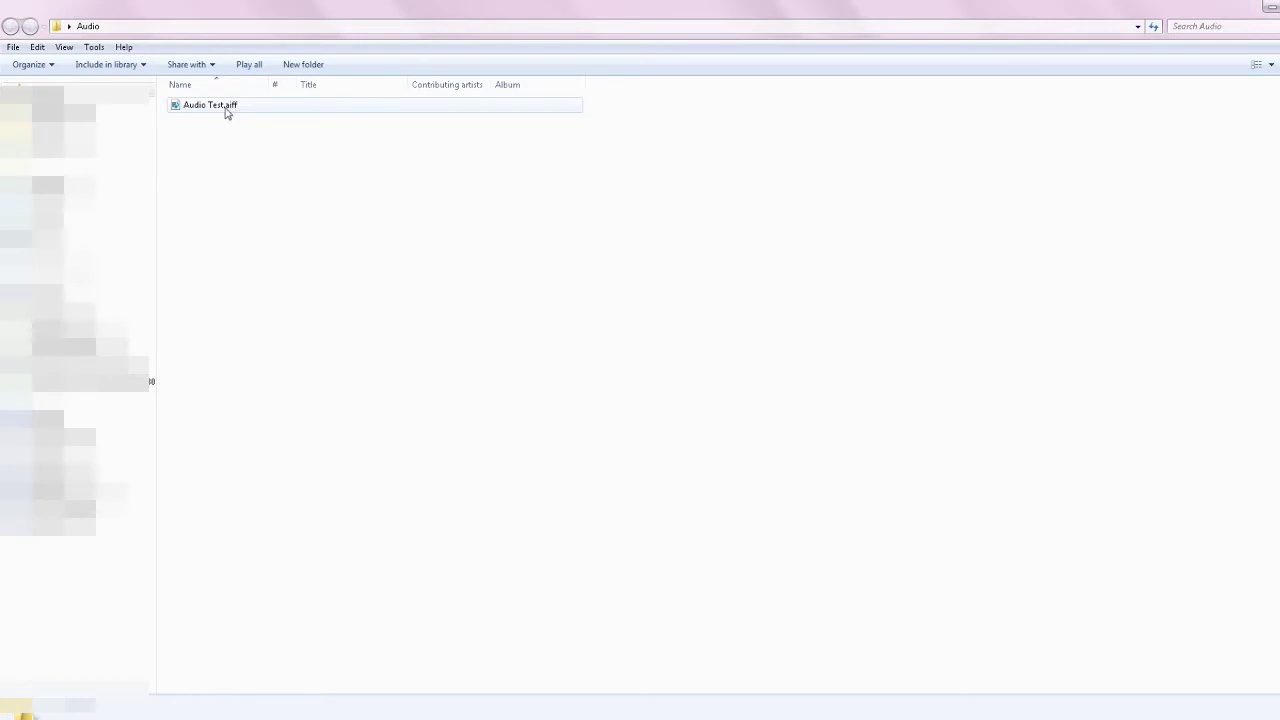
# - Add Audio Test.aiff from the Audio folder to the second column, loading it from its original location
pyautogui.moveTo(268, 84); pyautogui.dragTo(338, 86)
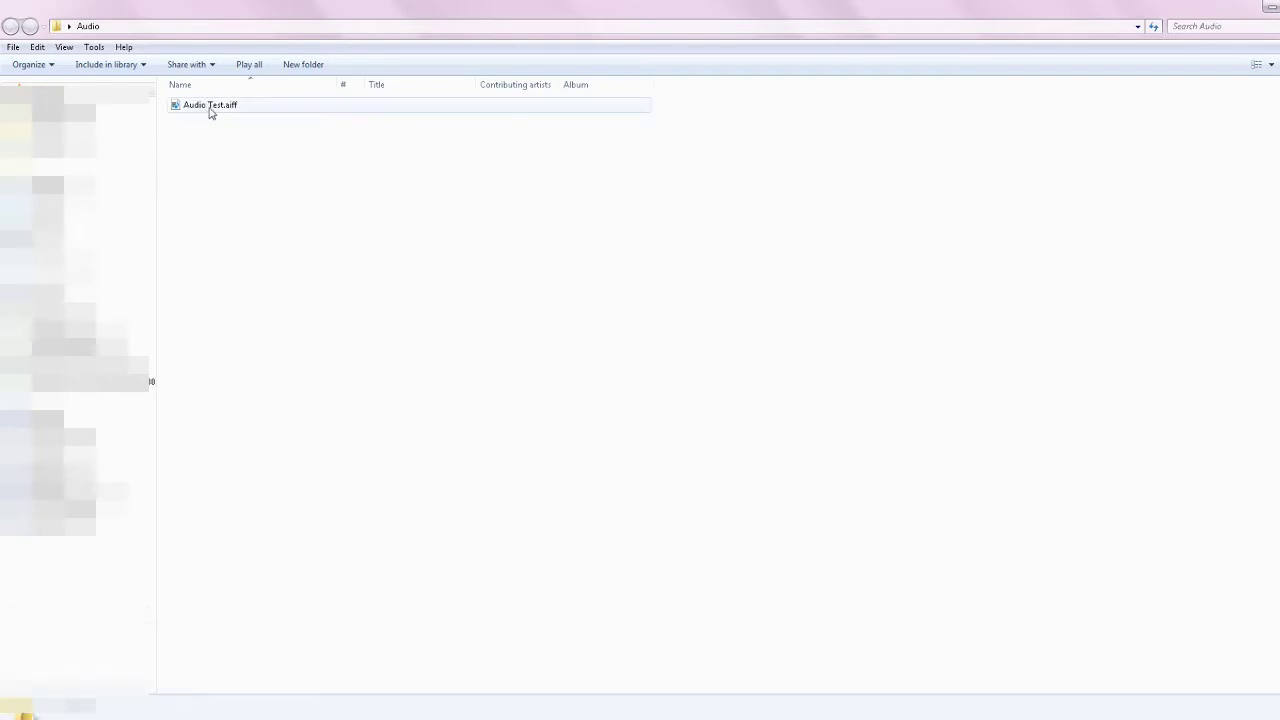
pyautogui.moveTo(210, 112); pyautogui.dragTo(136, 631)
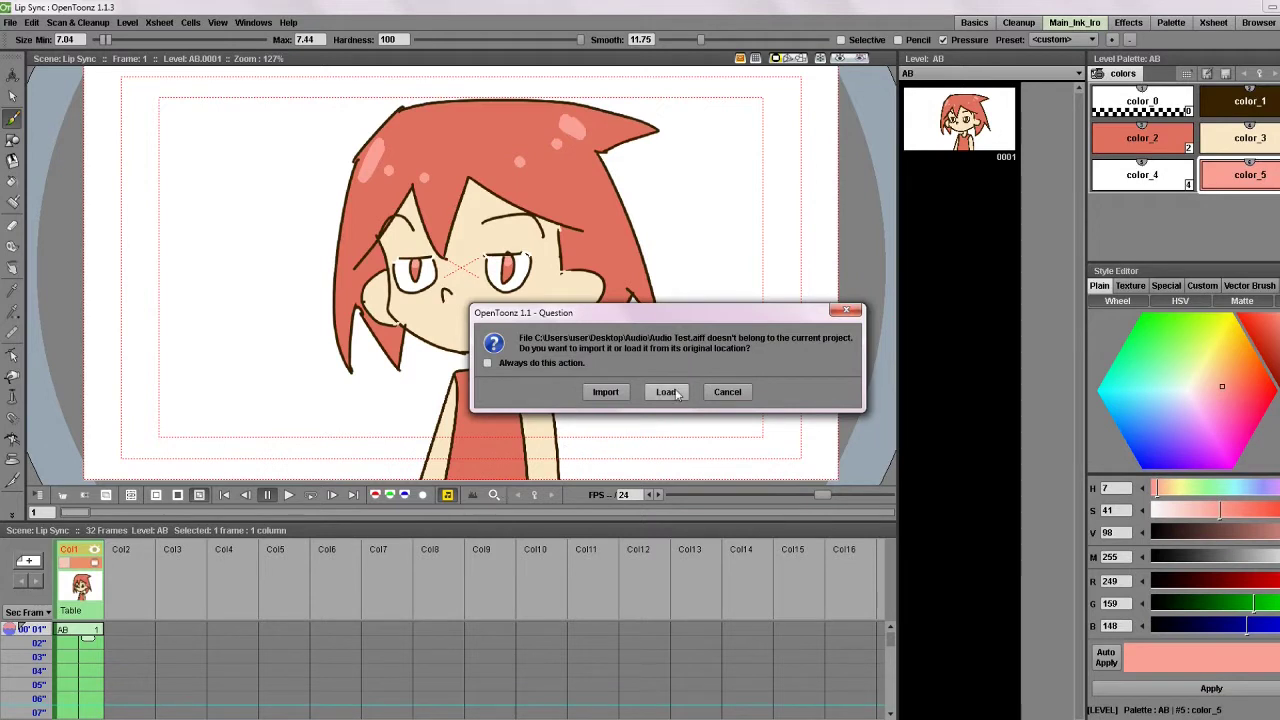
pyautogui.click(666, 392)
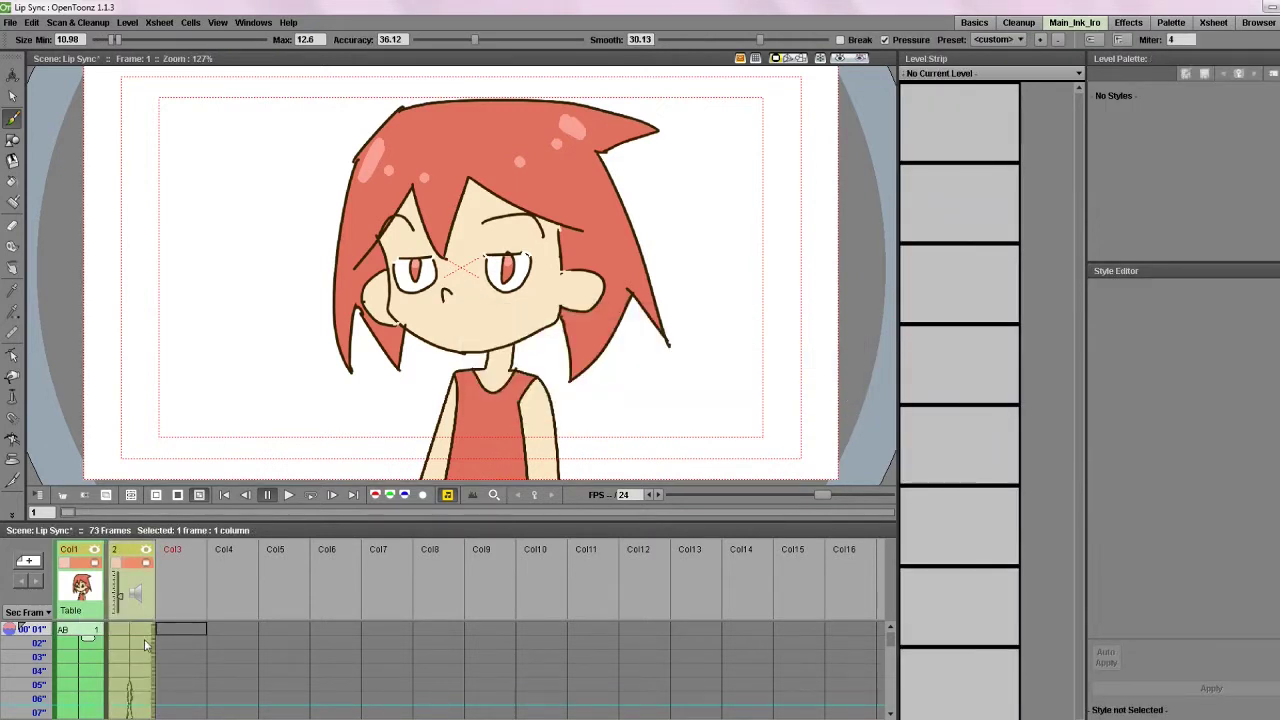
# - Extend the AB drawing in the first column past the end of the audio, to frame 97
pyautogui.scroll(-5, 121, 652)
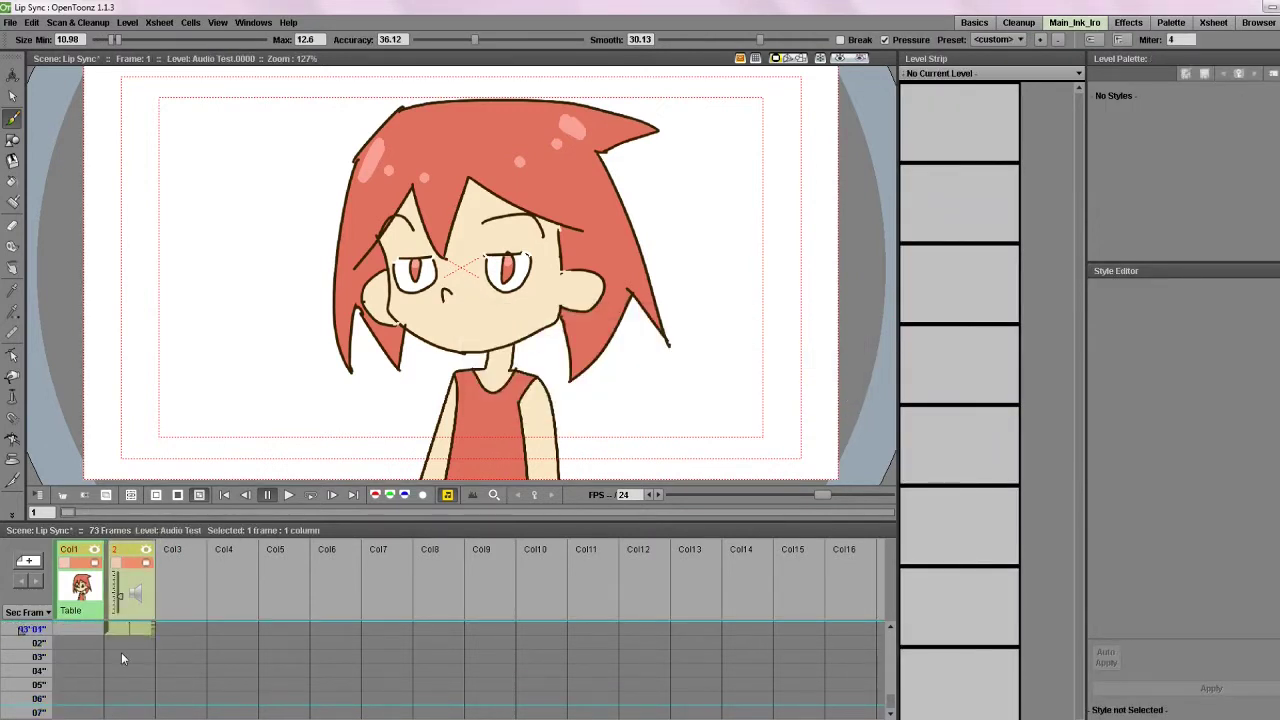
pyautogui.scroll(5, 121, 652)
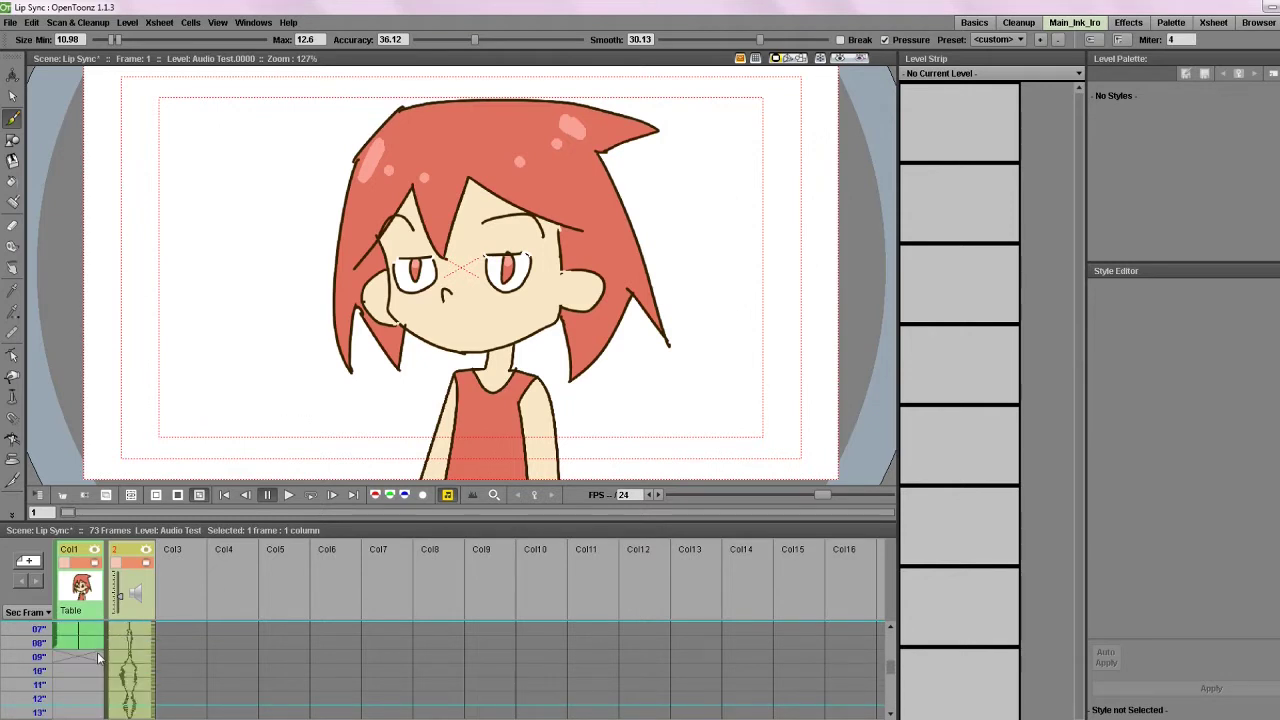
pyautogui.click(73, 646)
pyautogui.moveTo(79, 653); pyautogui.dragTo(82, 719)
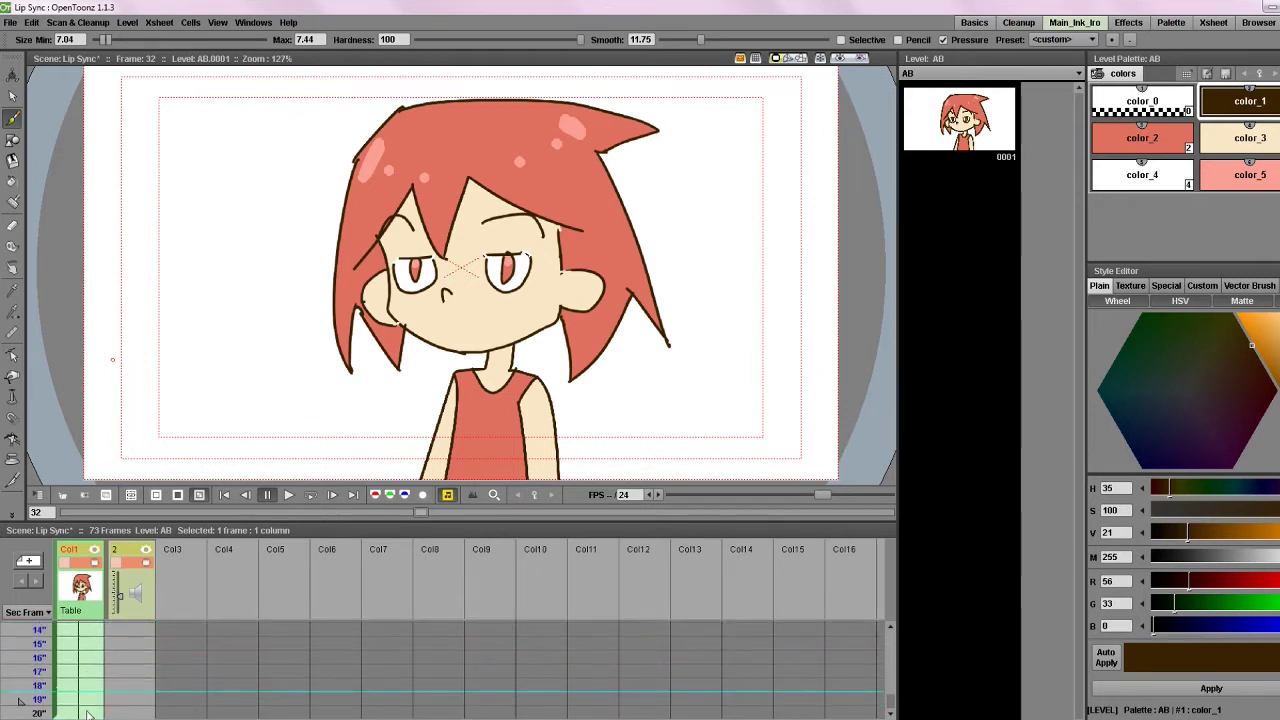
pyautogui.moveTo(97, 715); pyautogui.dragTo(94, 685)
# - Play the scene from the first frame to hear the audio, then stop and return to the start
pyautogui.click(225, 495)
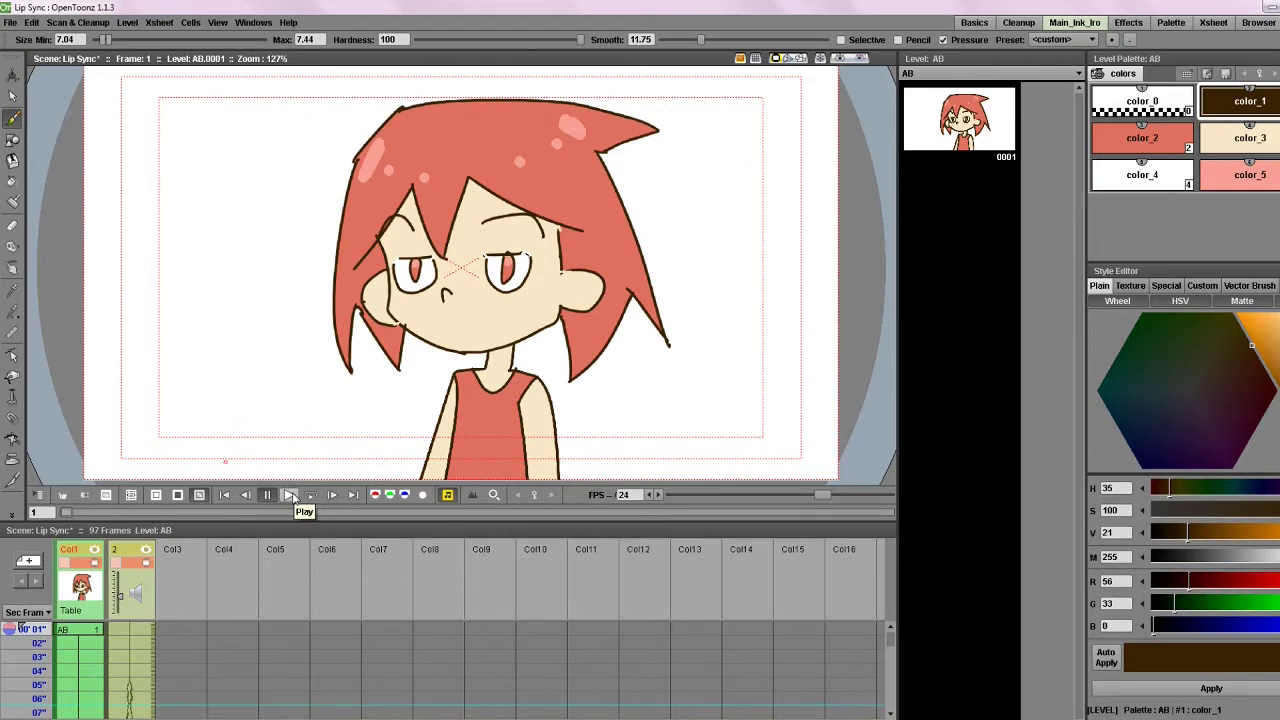
pyautogui.click(291, 495)
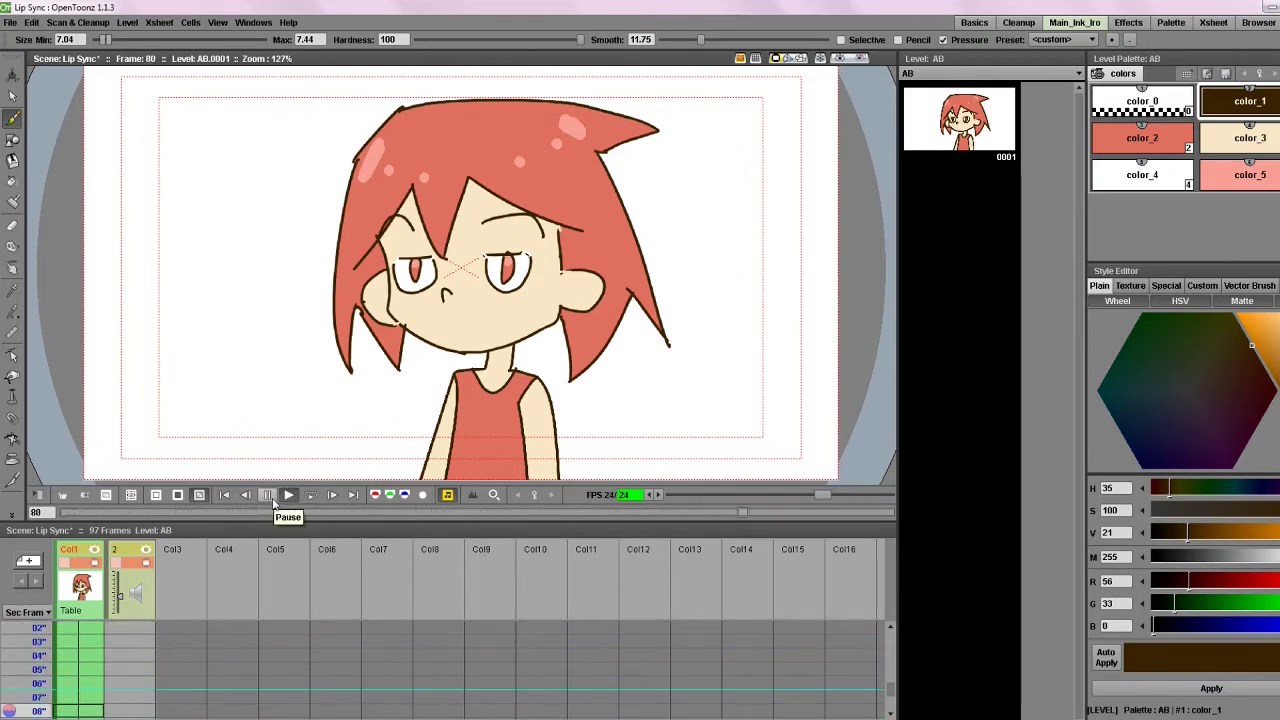
pyautogui.click(270, 497)
pyautogui.click(224, 495)
# - Create a new Toonz Raster Level named AC in the first frame of the third column
pyautogui.click(138, 630)
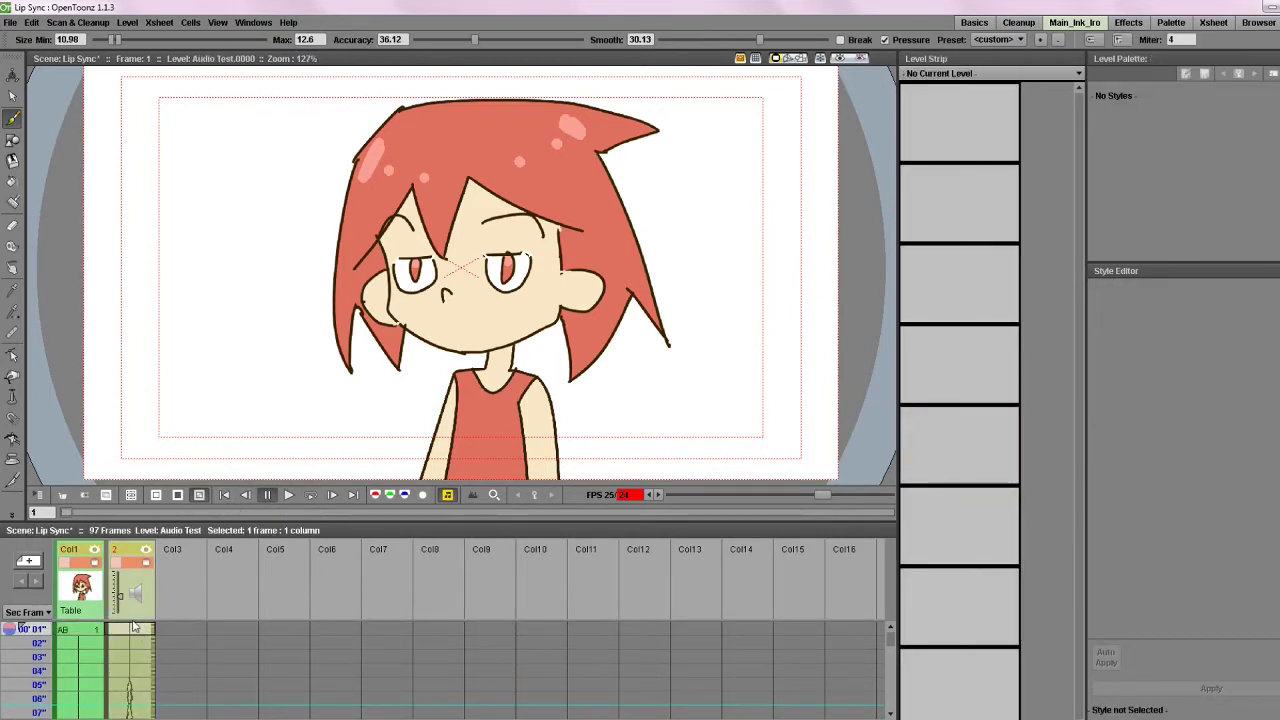
pyautogui.click(163, 631)
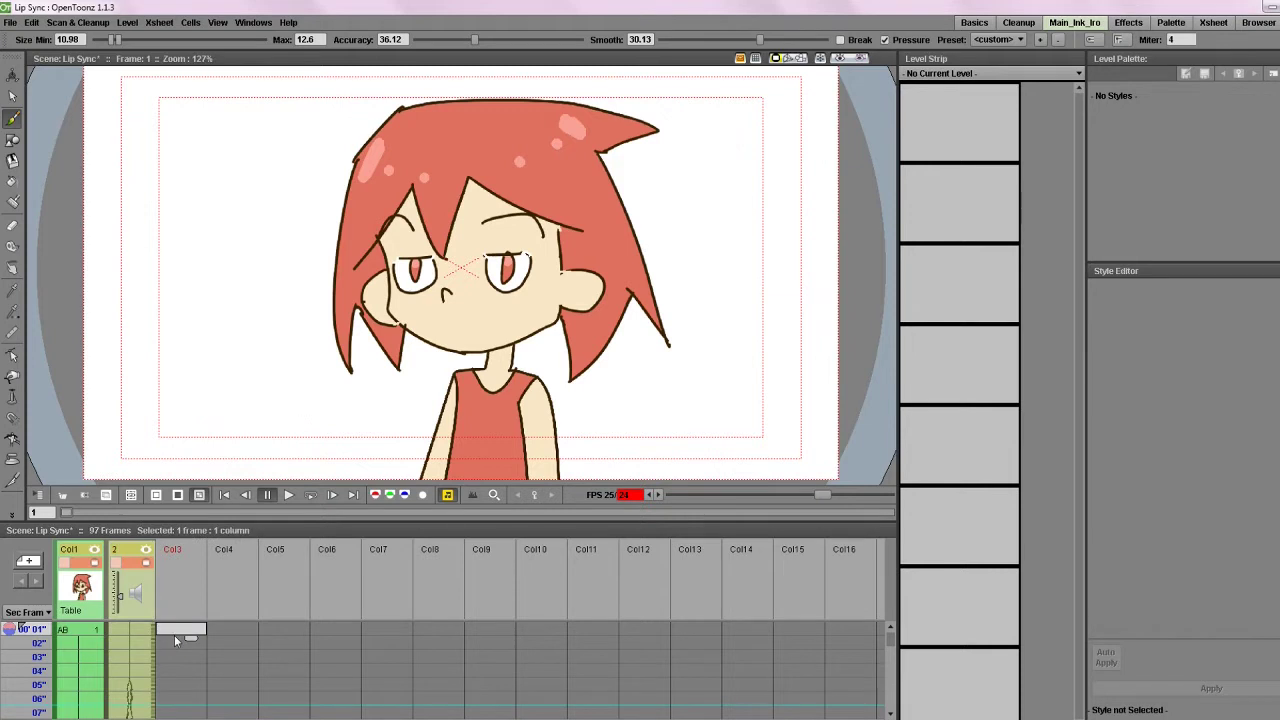
pyautogui.rightClick(178, 634)
pyautogui.click(215, 651)
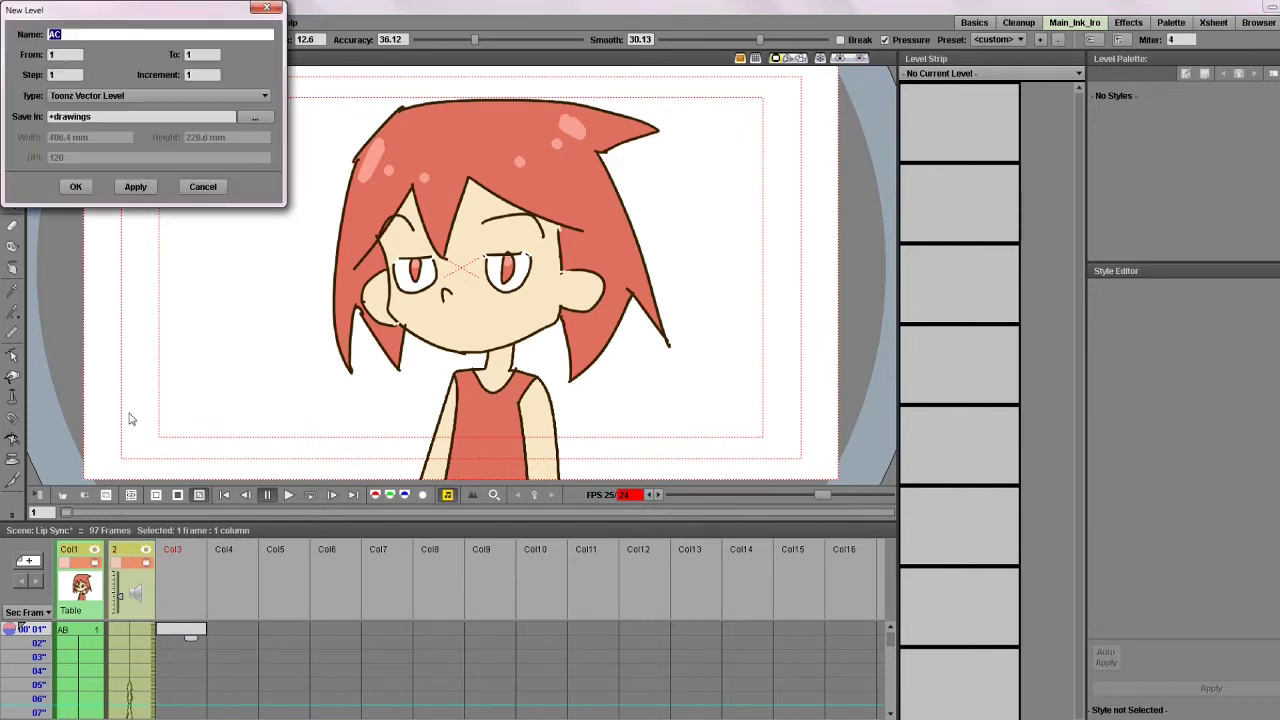
pyautogui.click(153, 96)
pyautogui.click(86, 118)
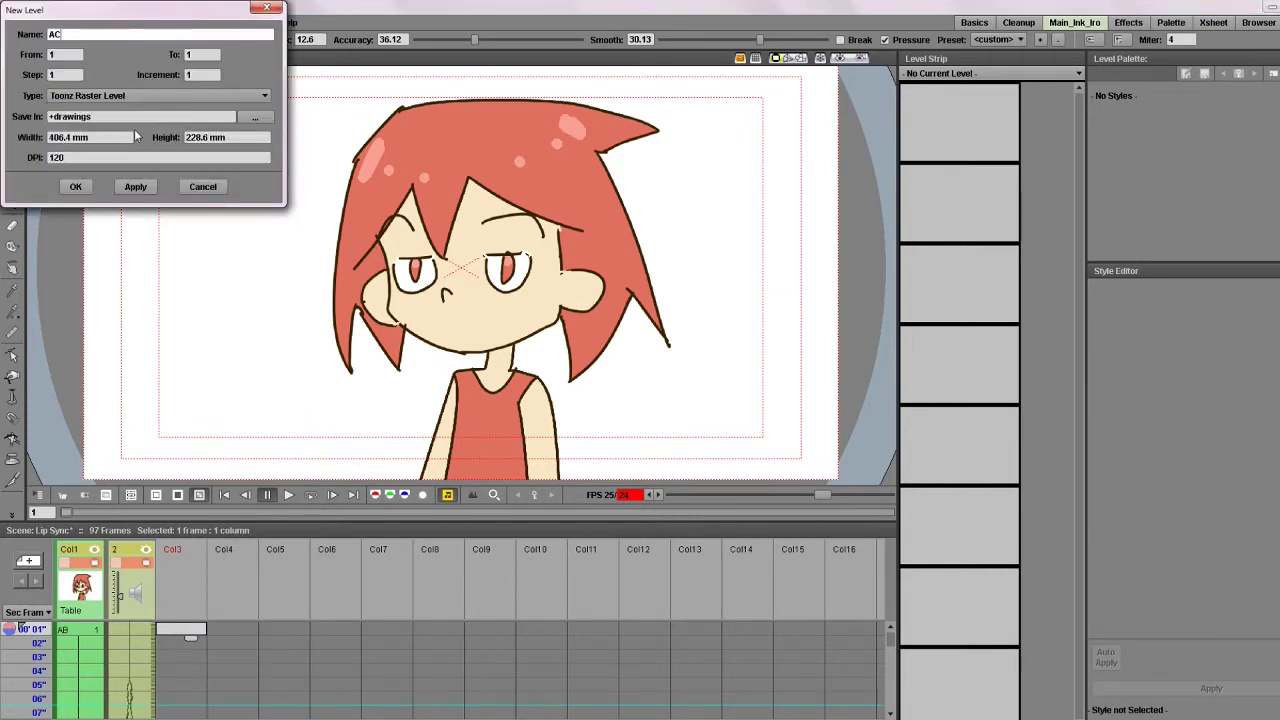
pyautogui.click(72, 187)
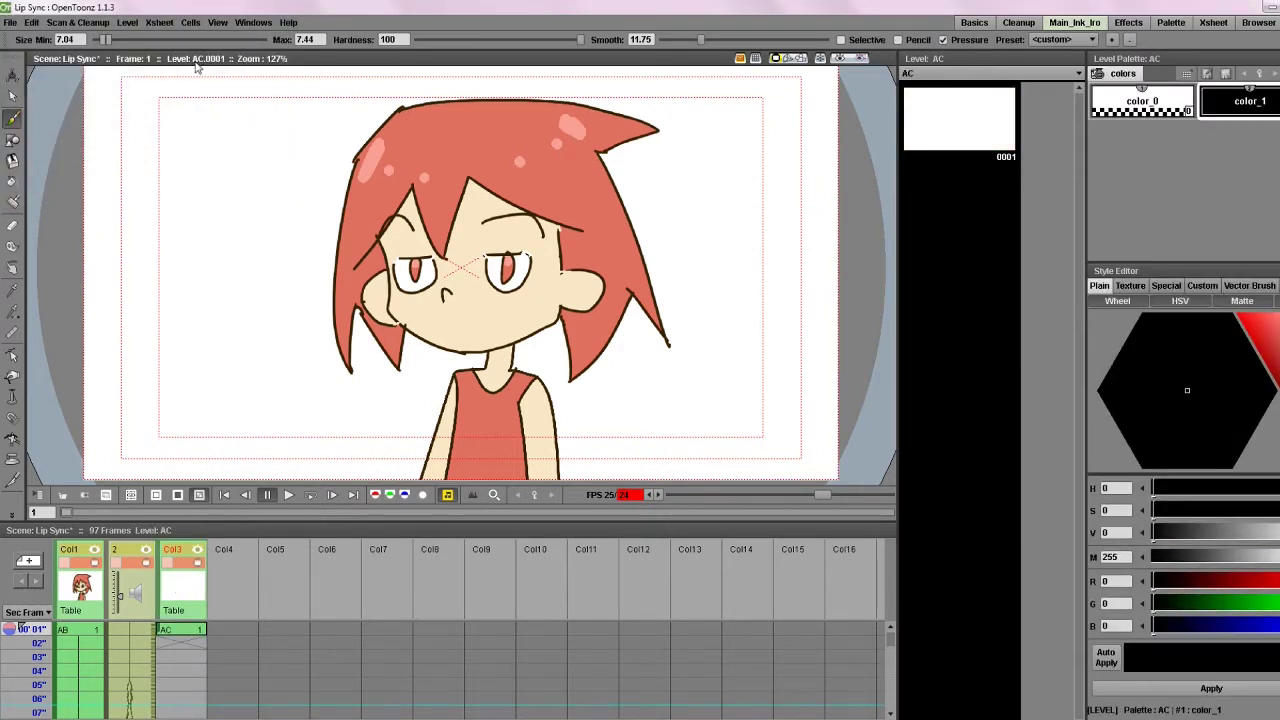
# - Copy the dark brown color_1 from the AB palette and paste its color onto color_1 of the AC palette
pyautogui.scroll(3, 480, 285)
pyautogui.scroll(2, 515, 342)
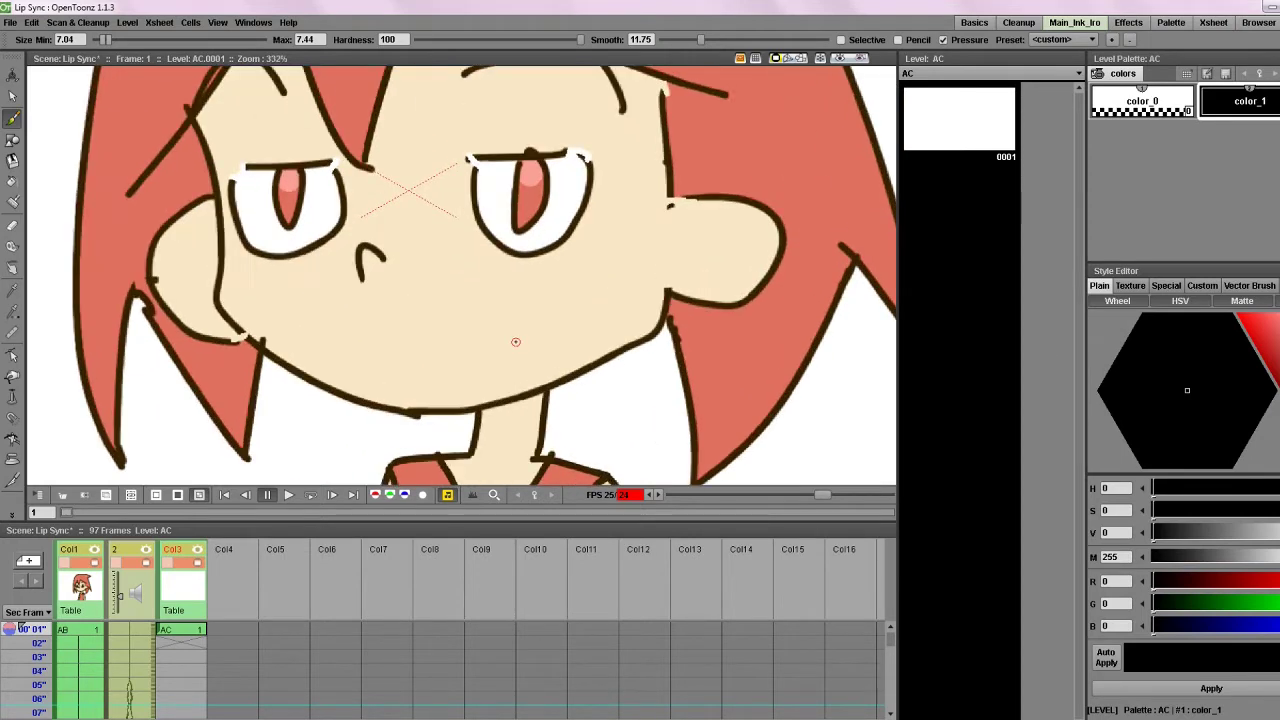
pyautogui.scroll(1, 515, 342)
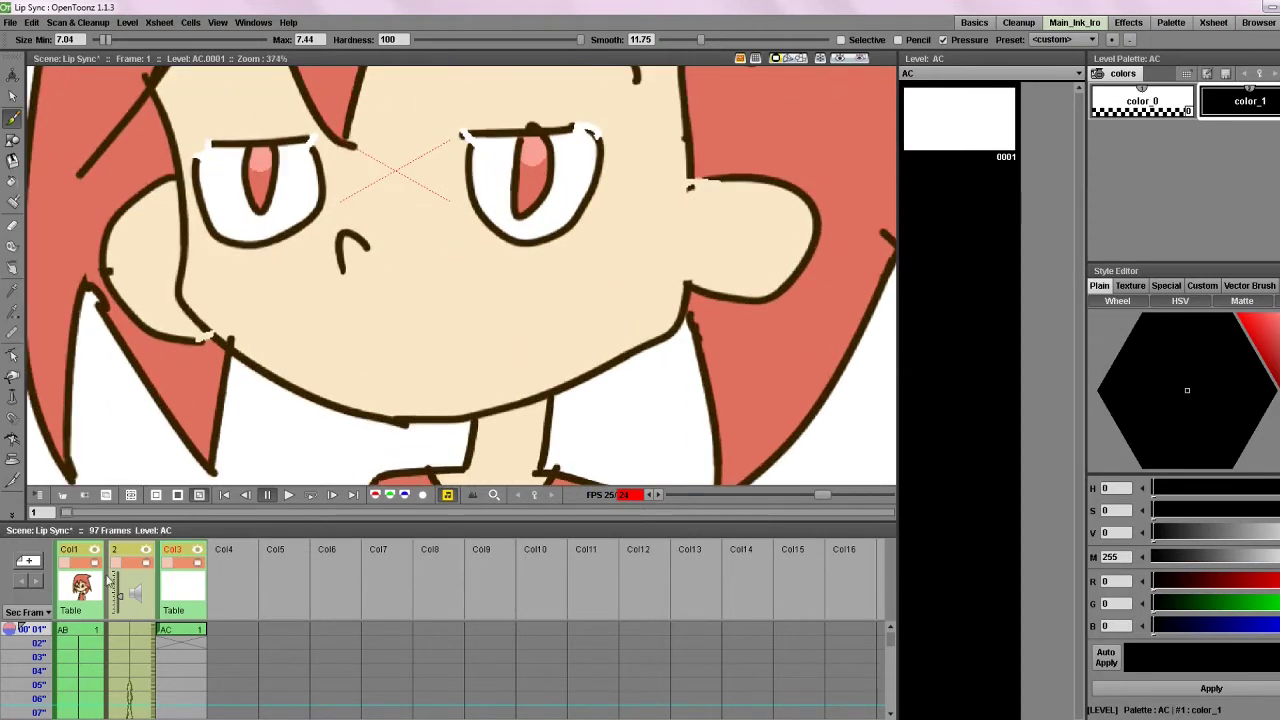
pyautogui.click(82, 638)
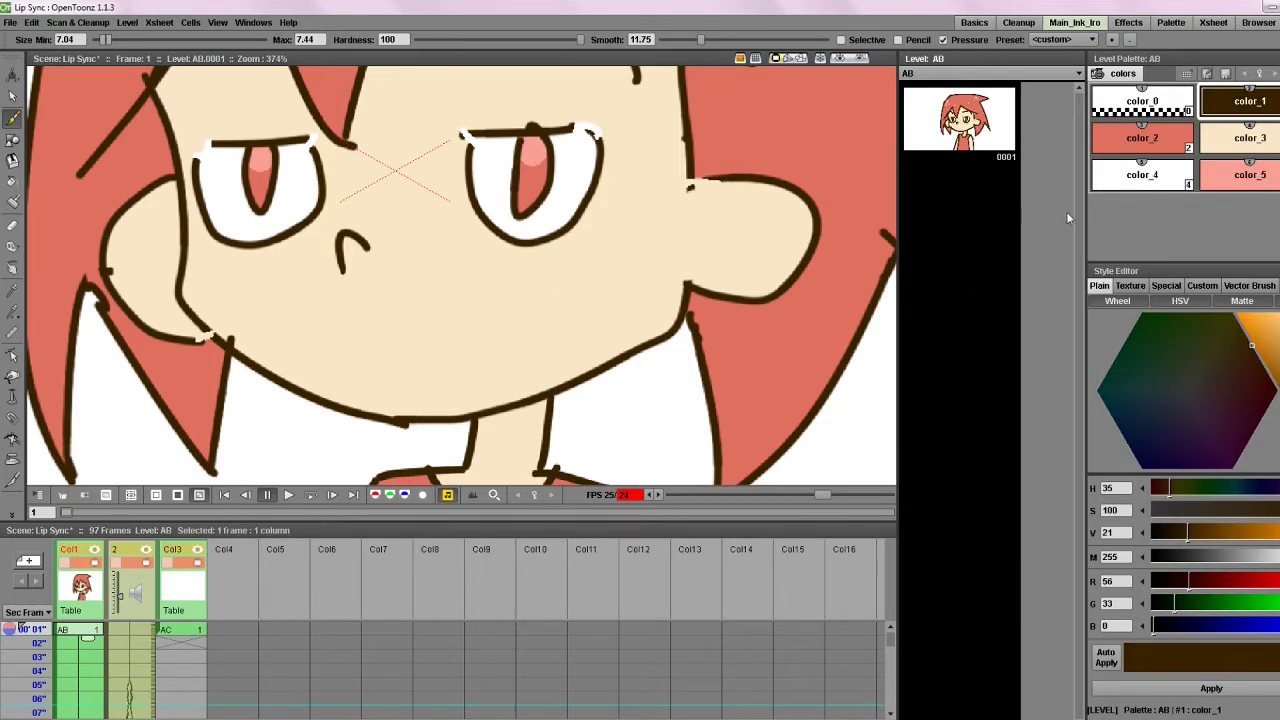
pyautogui.rightClick(1240, 103)
pyautogui.click(1235, 107)
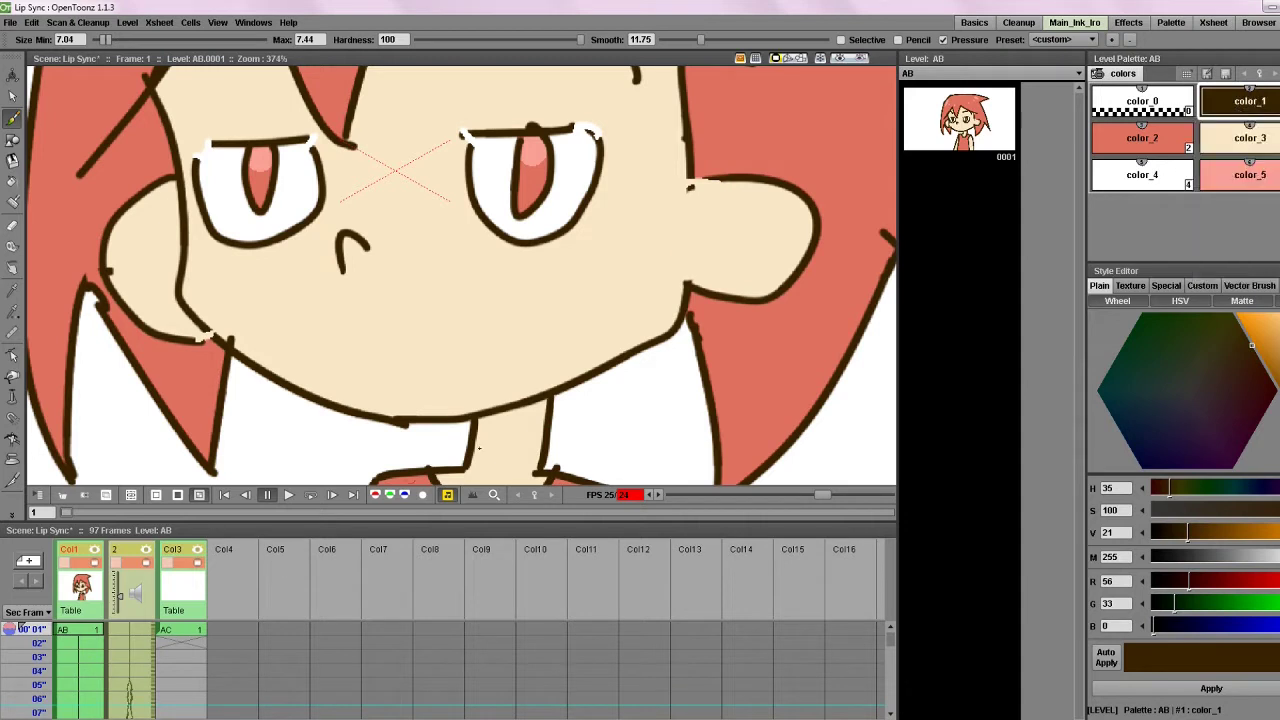
pyautogui.click(190, 630)
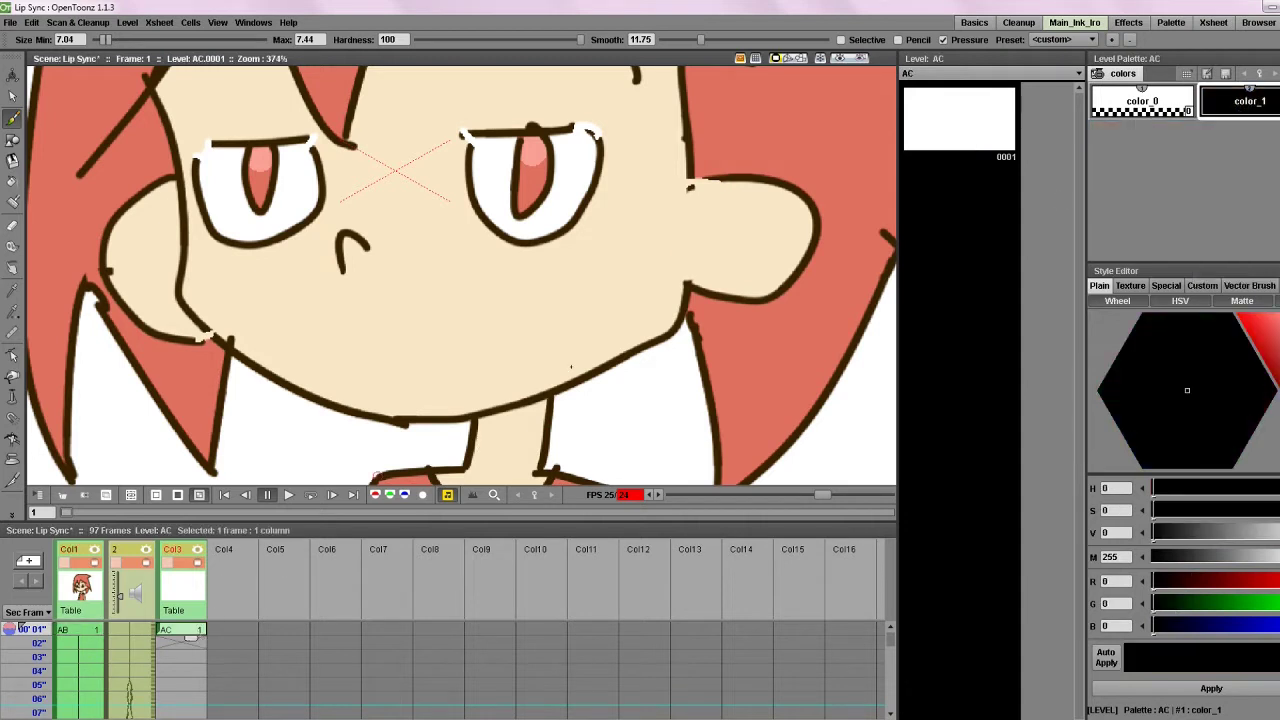
pyautogui.rightClick(1247, 103)
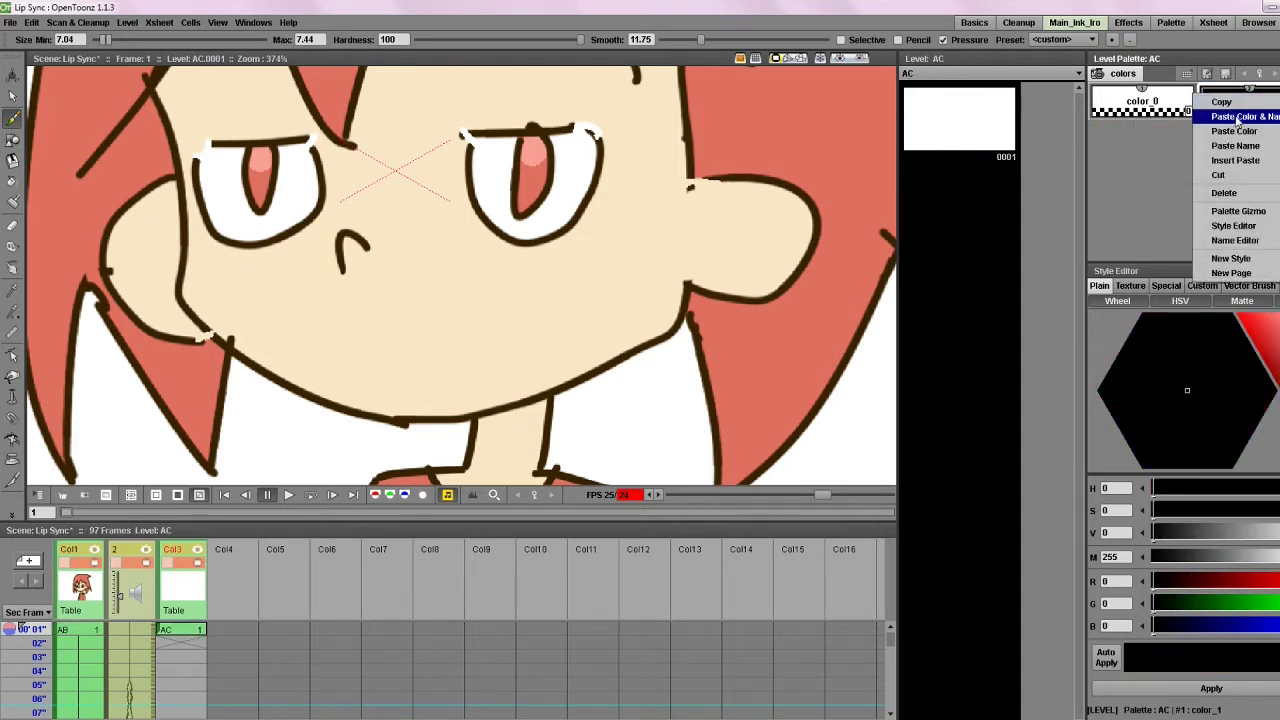
pyautogui.click(1236, 131)
pyautogui.scroll(-1, 531, 320)
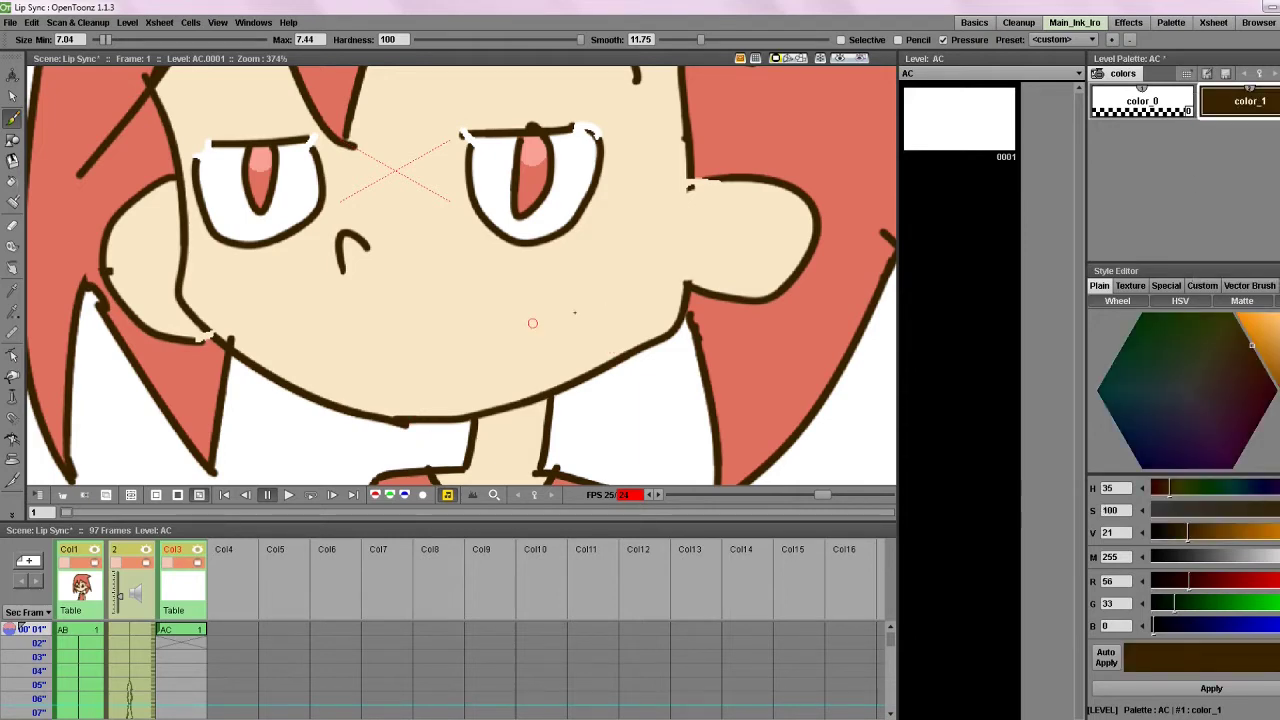
pyautogui.scroll(1, 474, 277)
pyautogui.scroll(-3, 469, 291)
pyautogui.scroll(4, 494, 354)
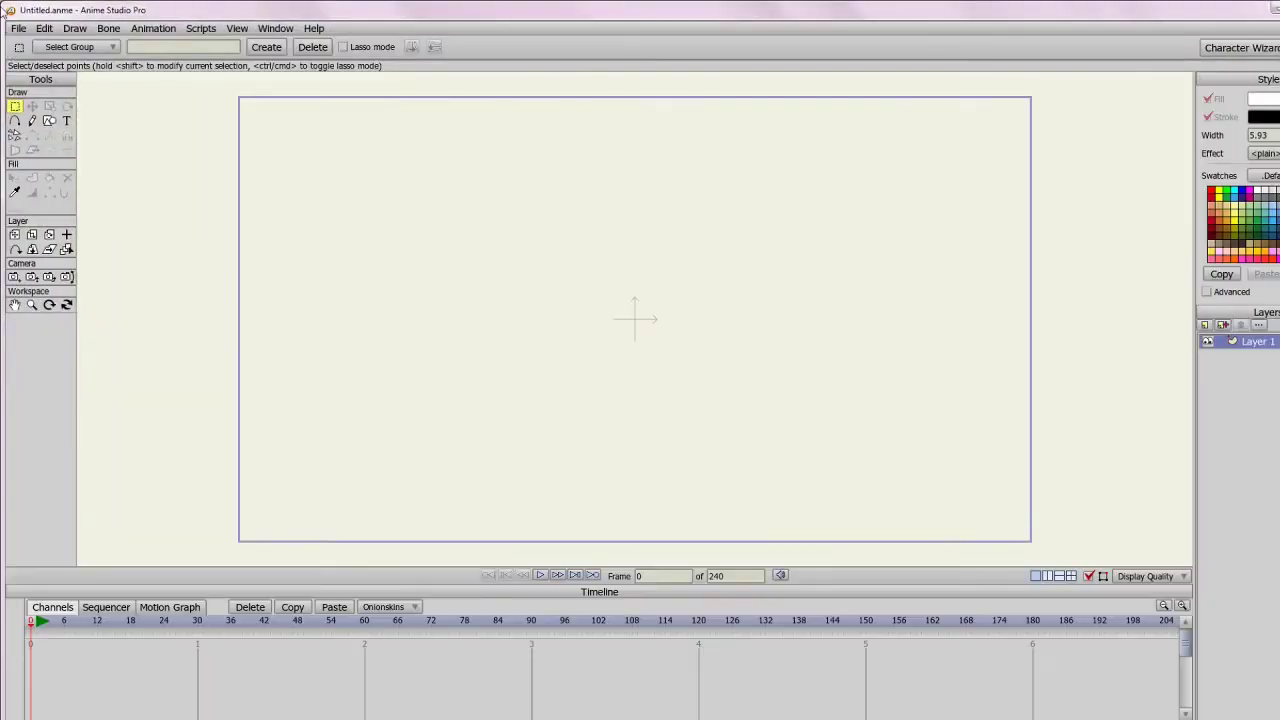
# - Switch to Anime Studio Pro and import the Liz Front character from the Version 7 characters
pyautogui.click(18, 28)
pyautogui.moveTo(83, 170)
pyautogui.moveTo(282, 235)
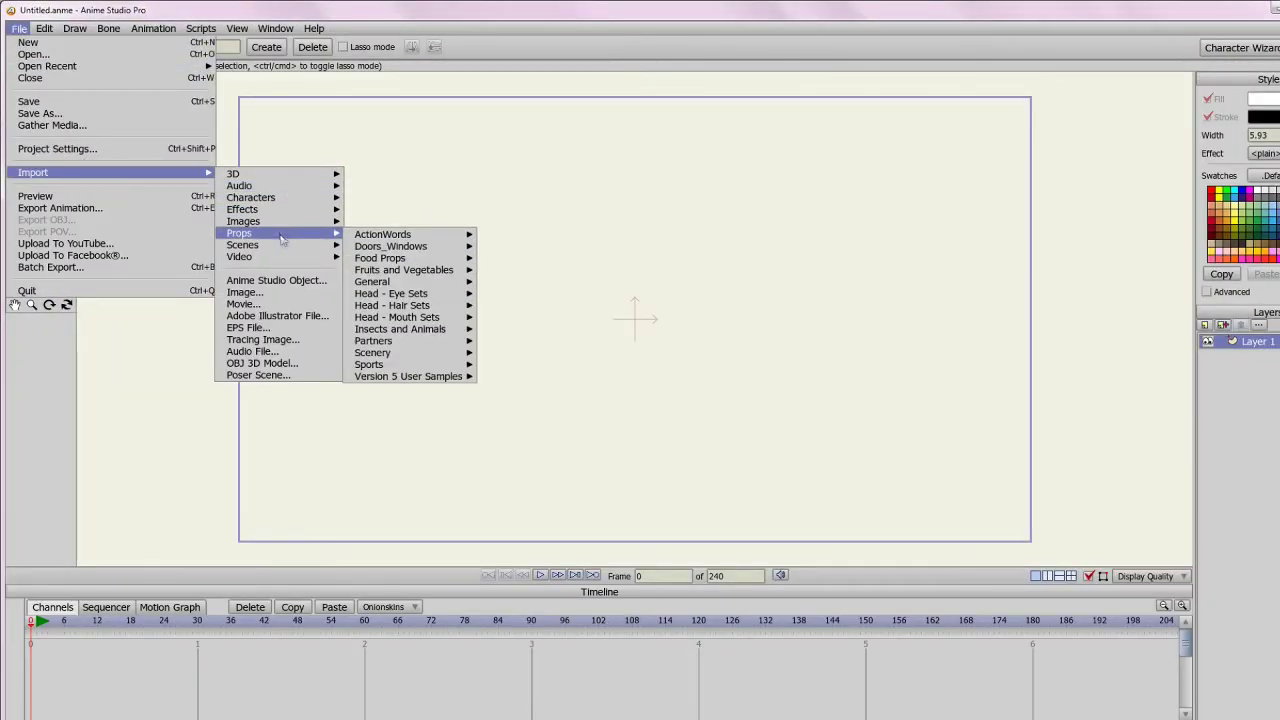
pyautogui.moveTo(262, 197)
pyautogui.moveTo(430, 201)
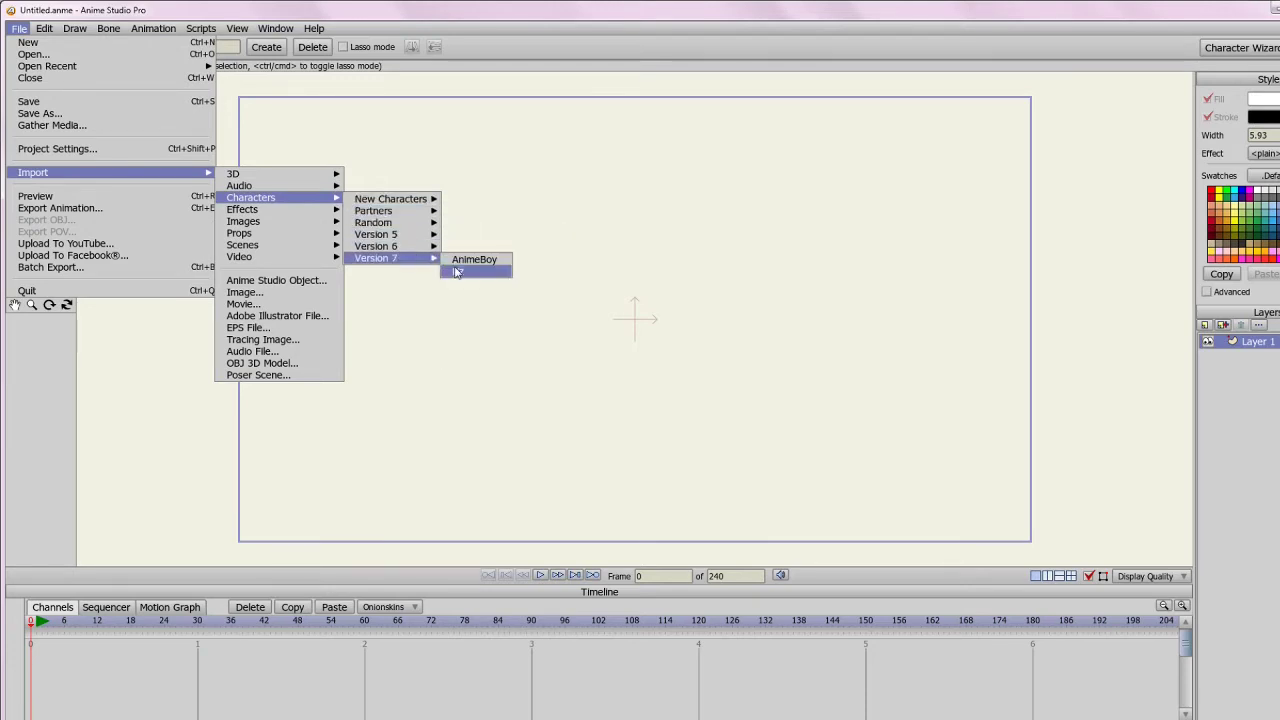
pyautogui.click(456, 272)
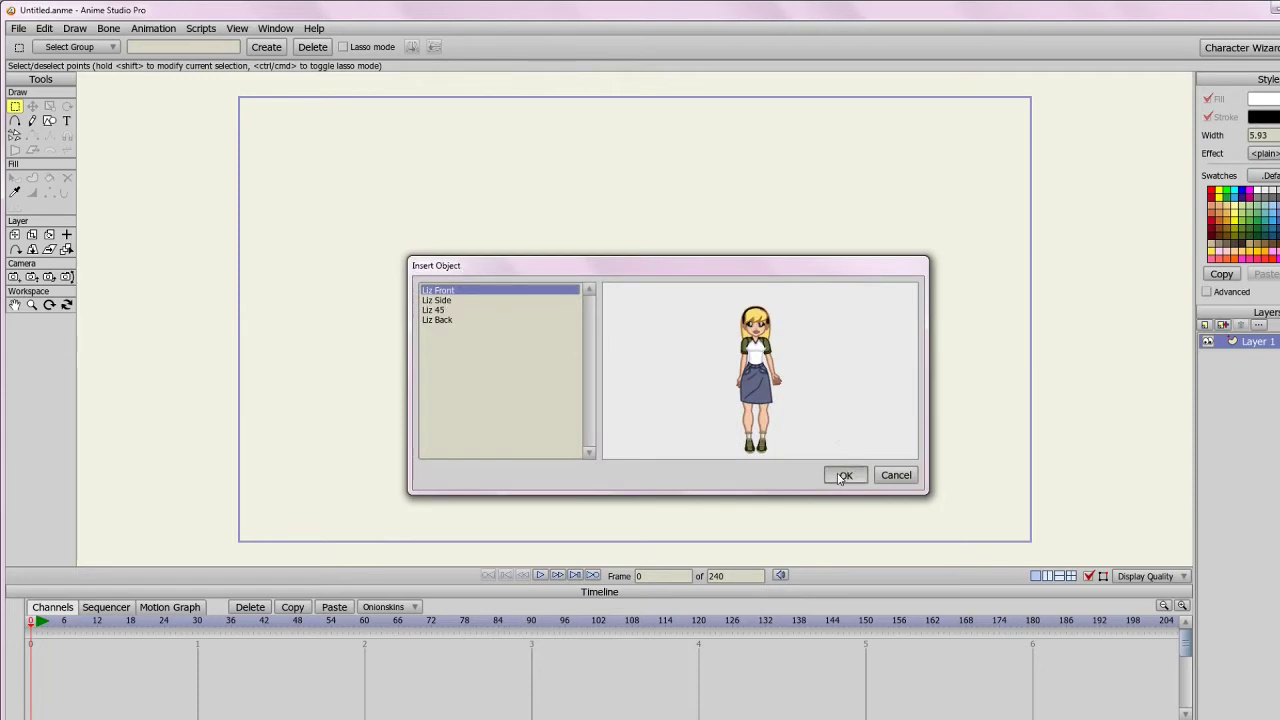
pyautogui.click(843, 476)
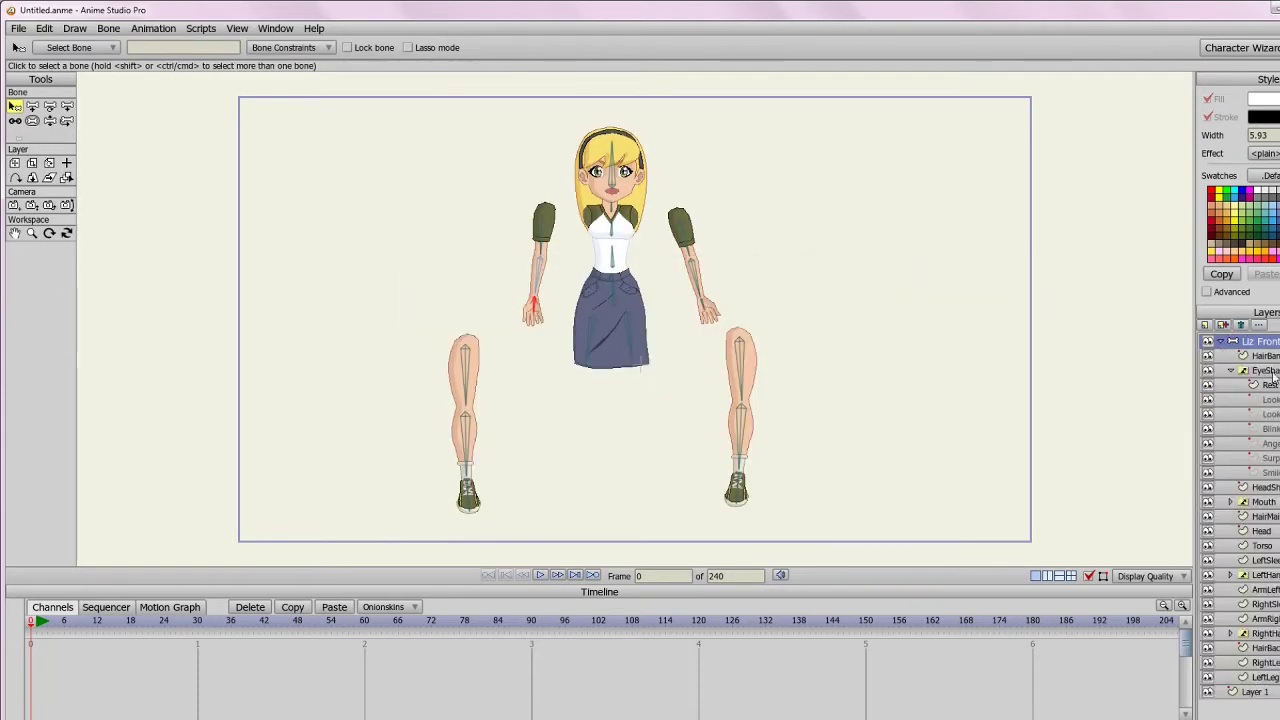
# - Move the Mouth group out of Liz Front to the top level and delete the Liz Front layer
pyautogui.moveTo(1273, 503); pyautogui.dragTo(1249, 336)
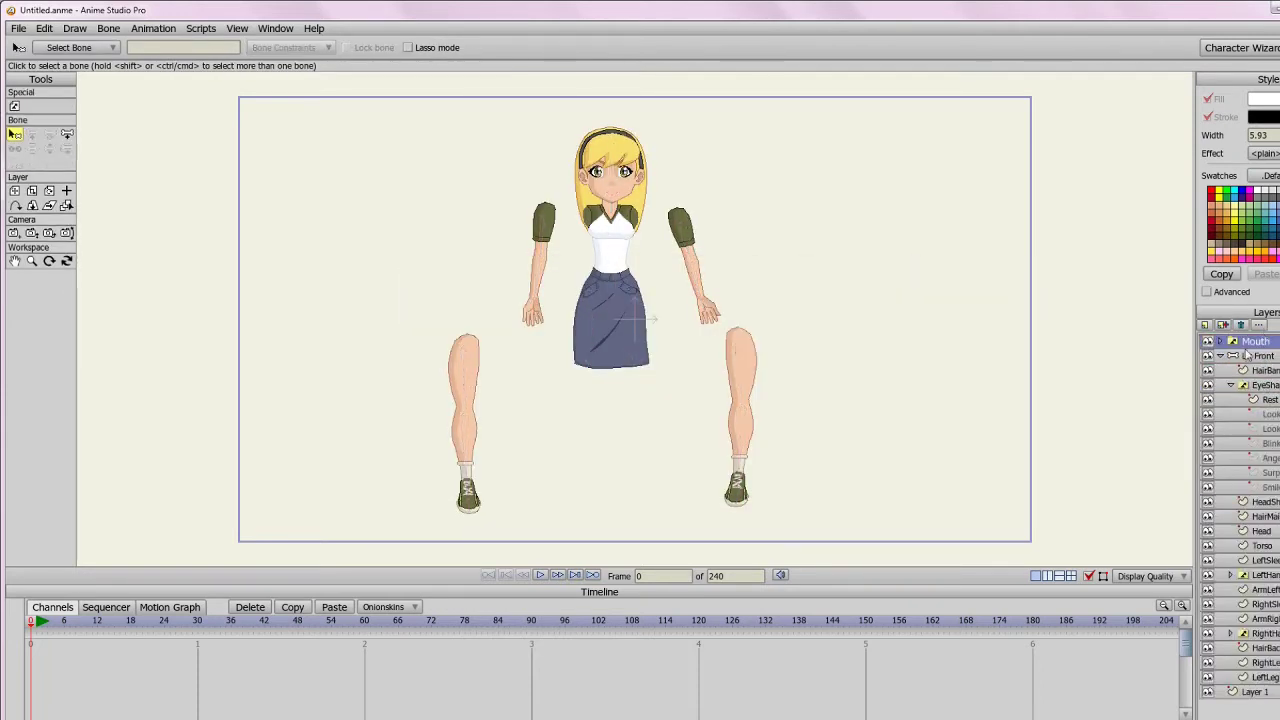
pyautogui.click(1248, 356)
pyautogui.press('Delete')
pyautogui.press('Return')
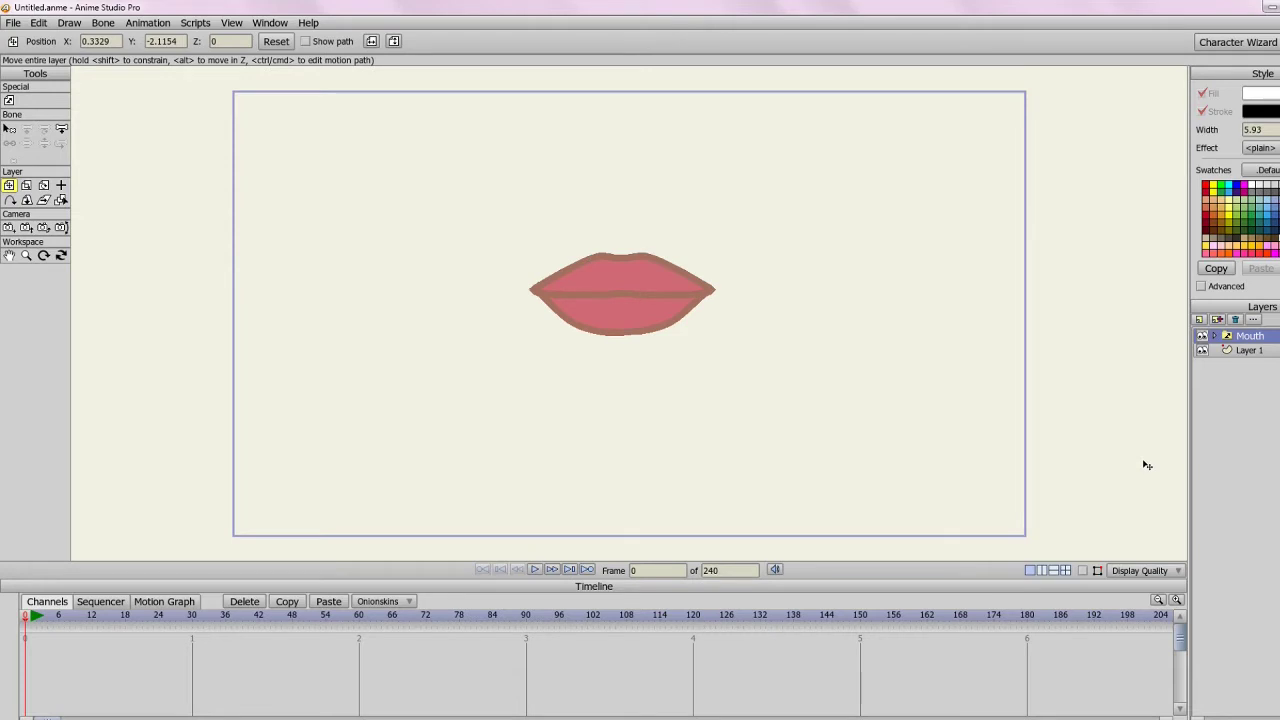
# - Expand the Mouth group and examine its rest, AI, E, etc, FV, L and MBP mouth shapes one by one
pyautogui.click(1215, 336)
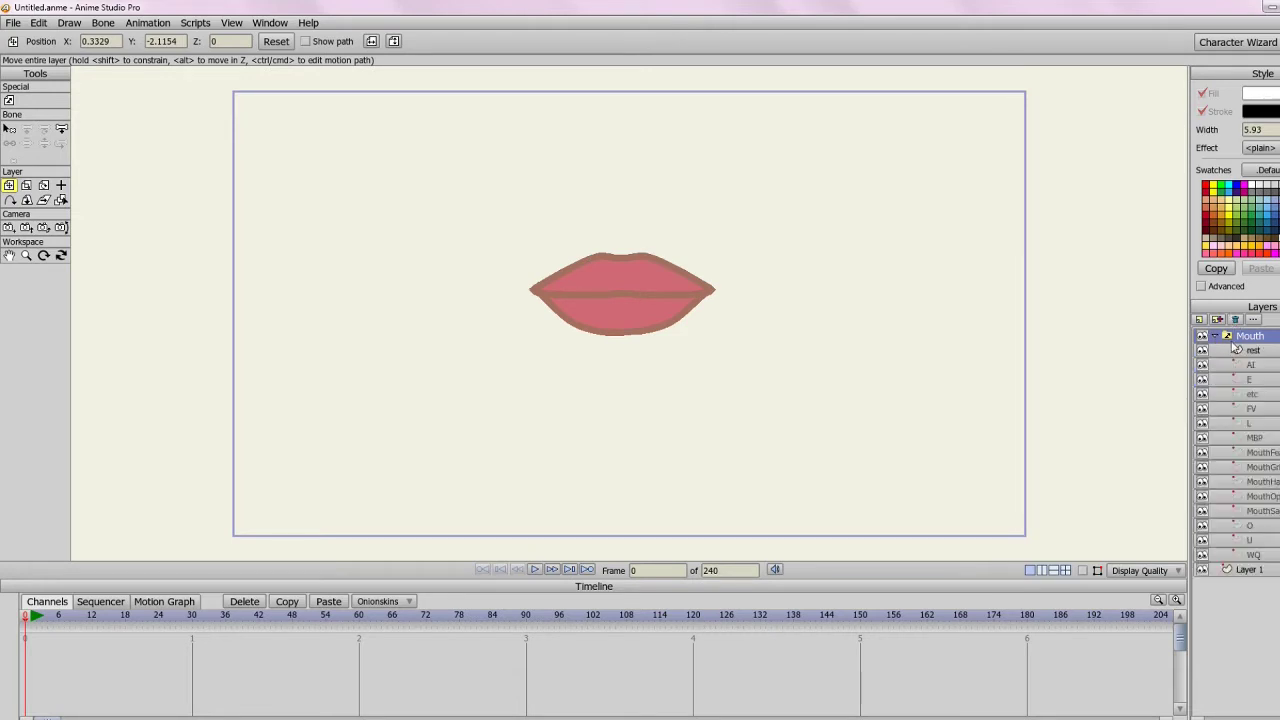
pyautogui.scroll(-2, 580, 325)
pyautogui.scroll(5, 580, 325)
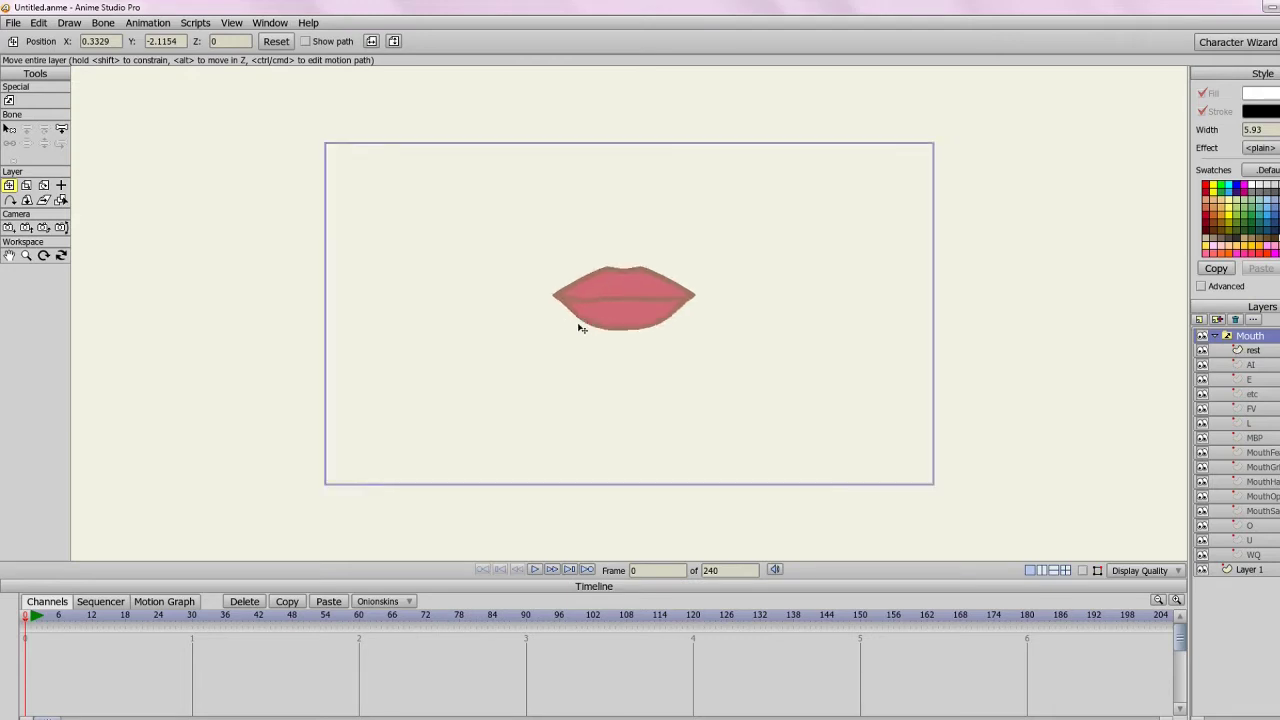
pyautogui.click(1241, 351)
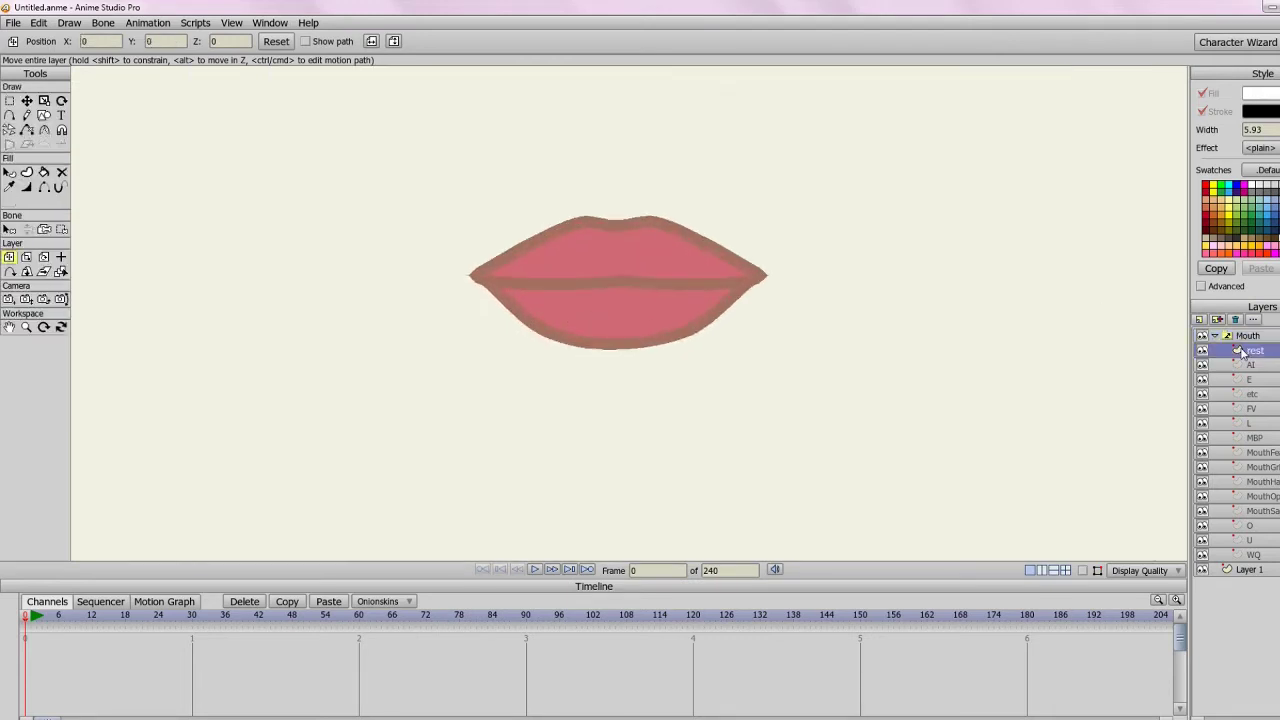
pyautogui.click(1246, 366)
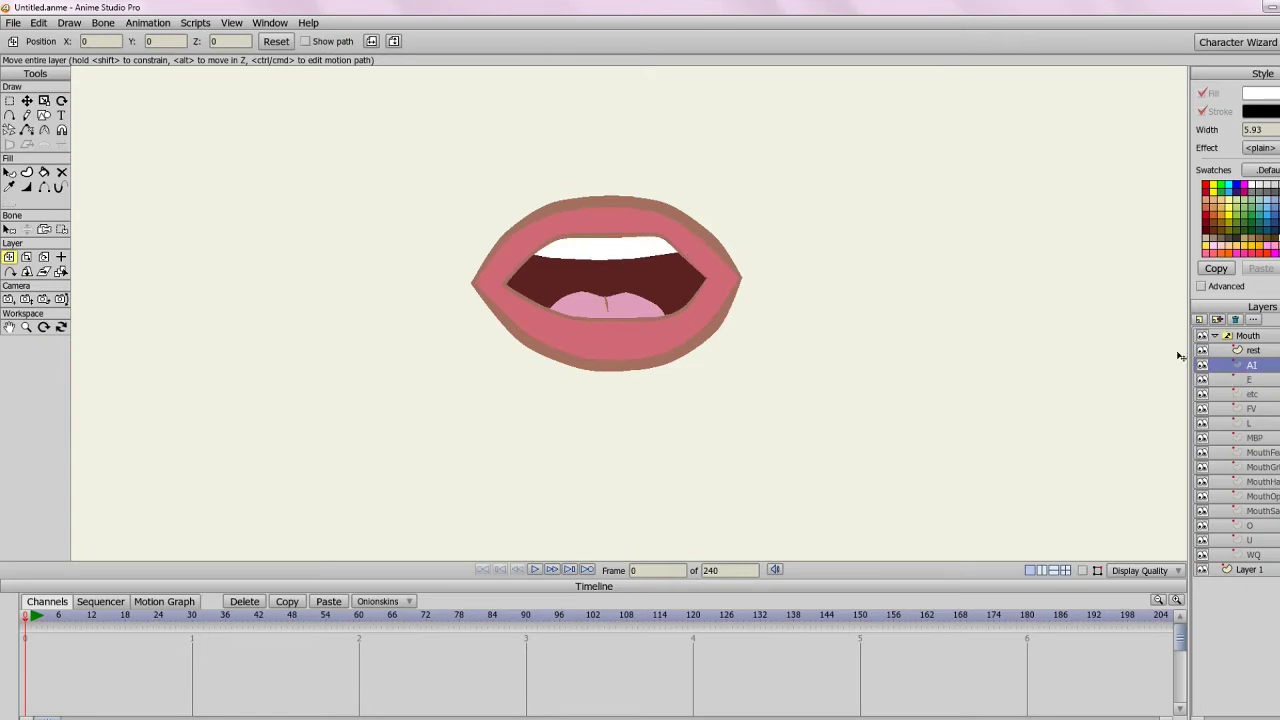
pyautogui.click(1232, 384)
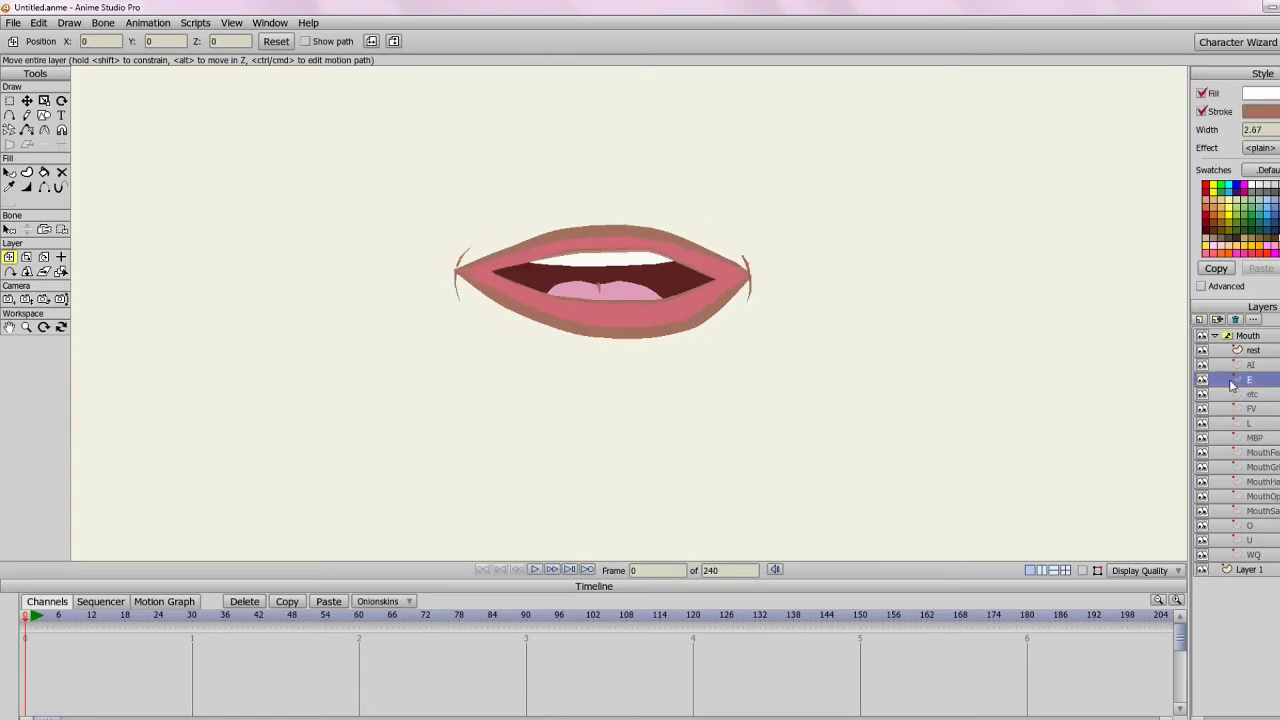
pyautogui.click(1249, 396)
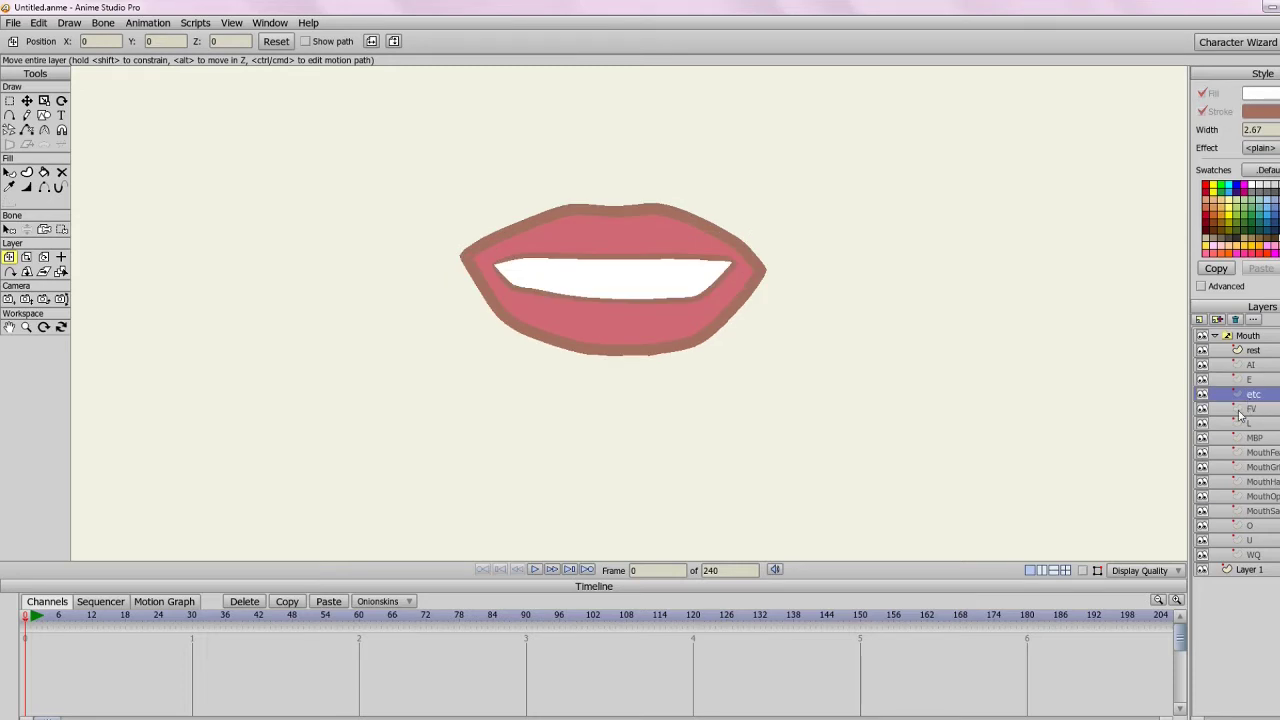
pyautogui.click(1240, 410)
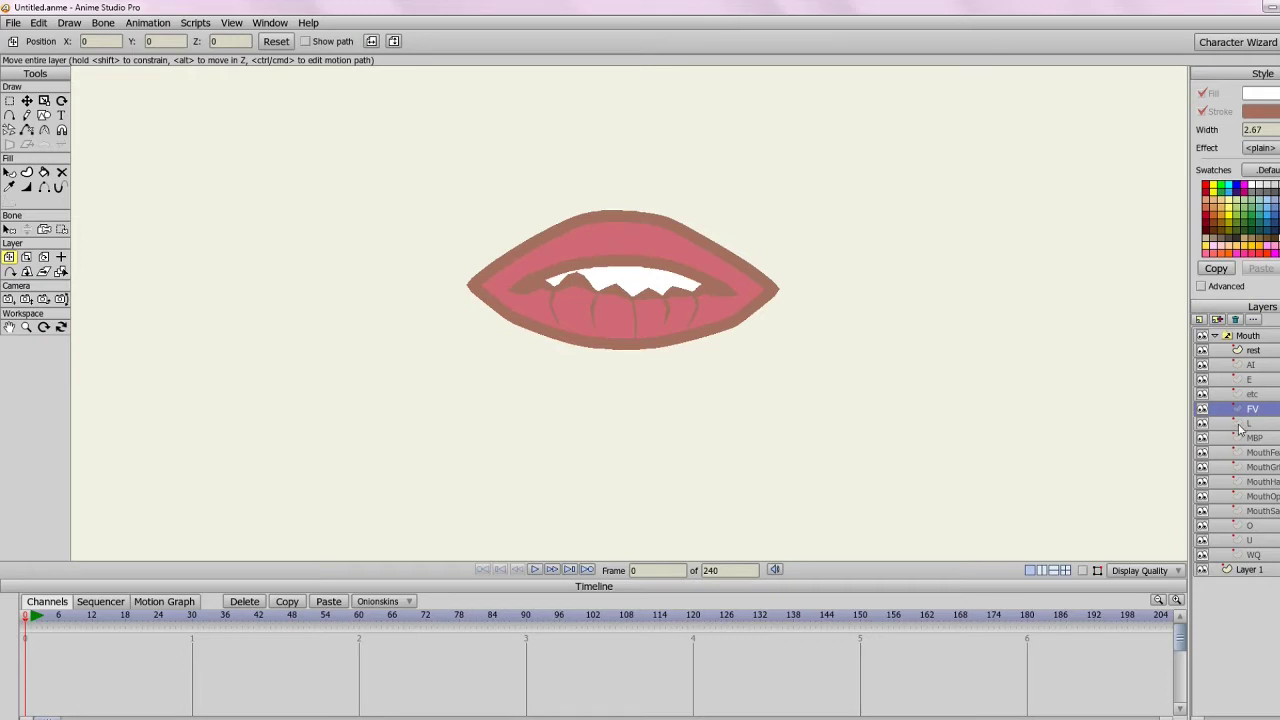
pyautogui.click(1240, 425)
pyautogui.click(1240, 439)
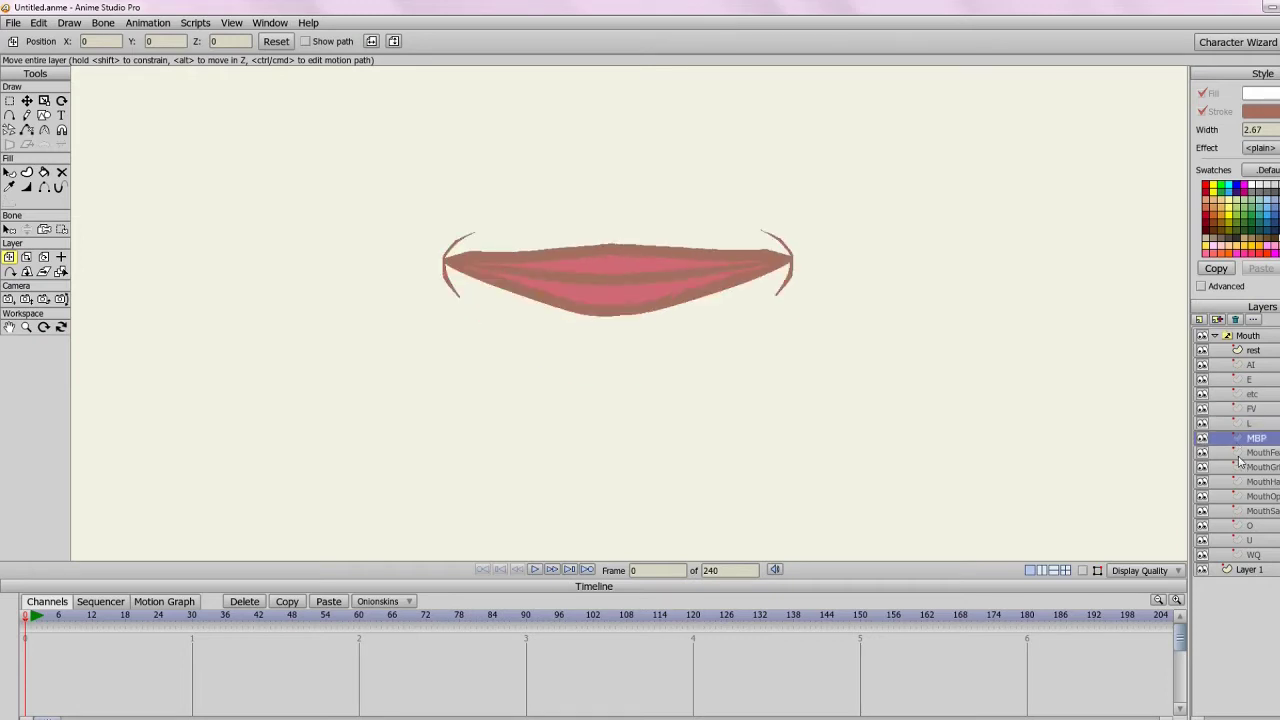
# - Examine the five expression mouth shapes listed between MBP and O
pyautogui.click(1240, 454)
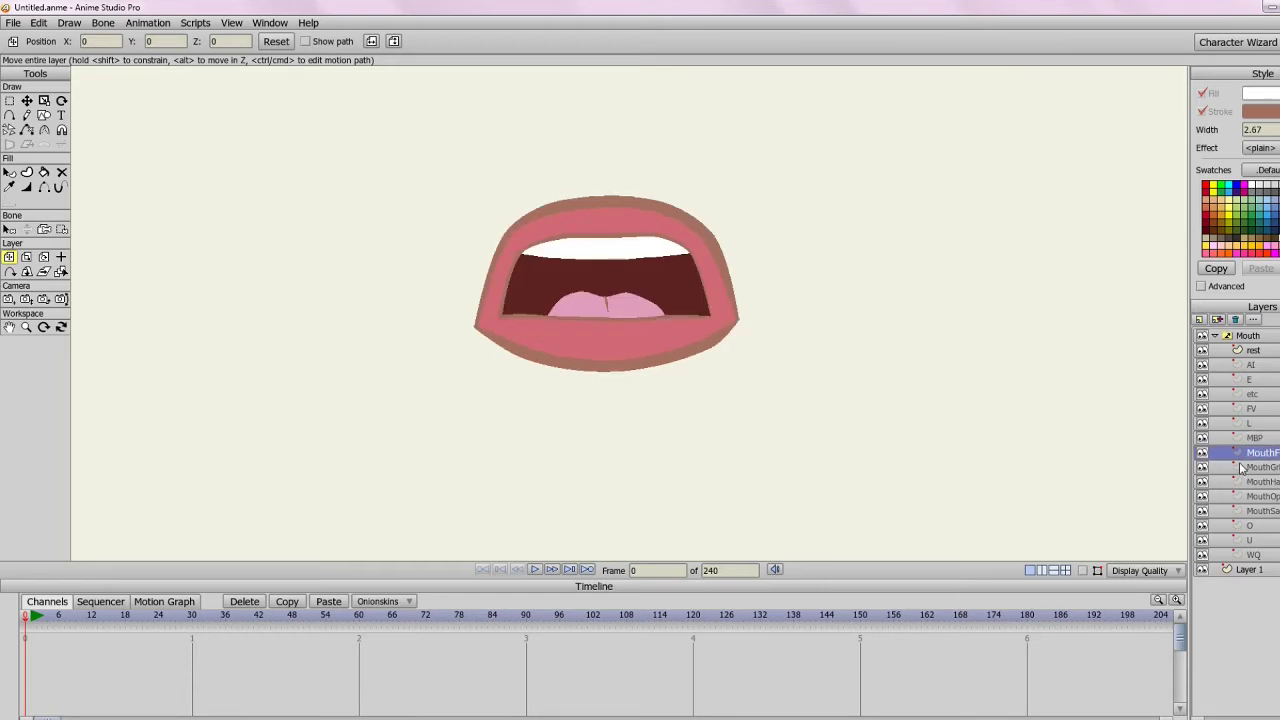
pyautogui.click(1245, 467)
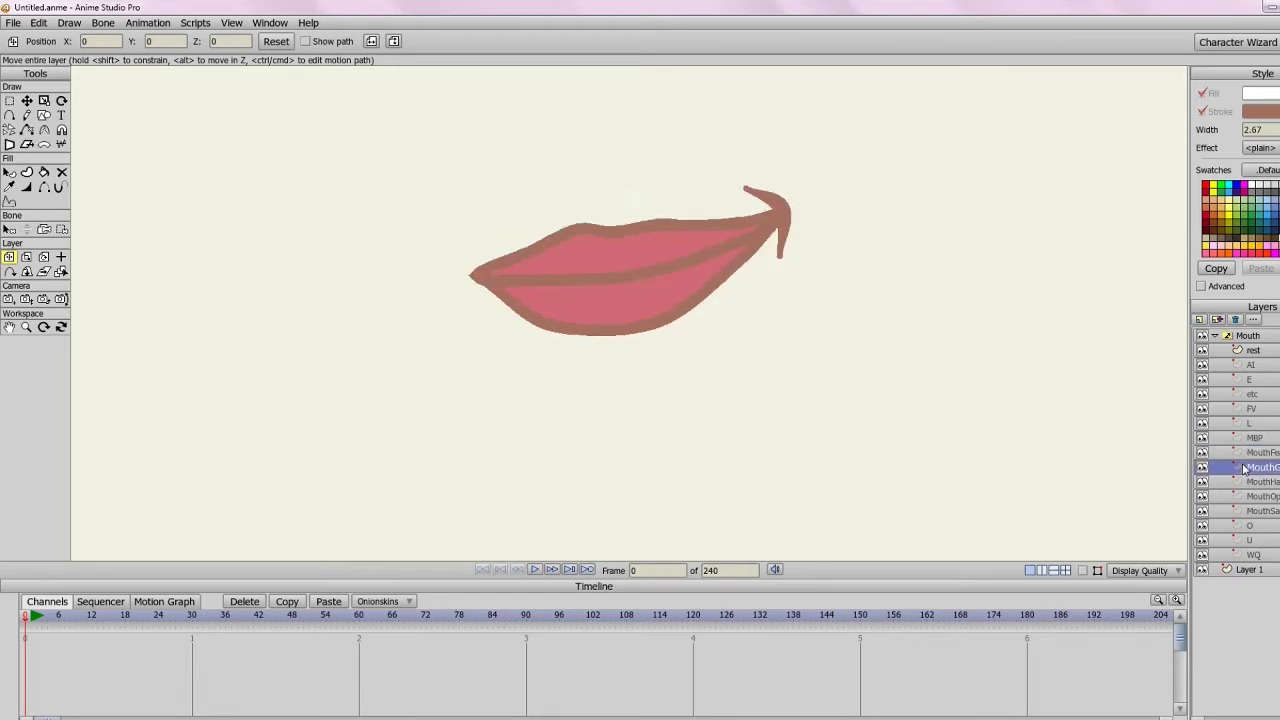
pyautogui.click(1242, 484)
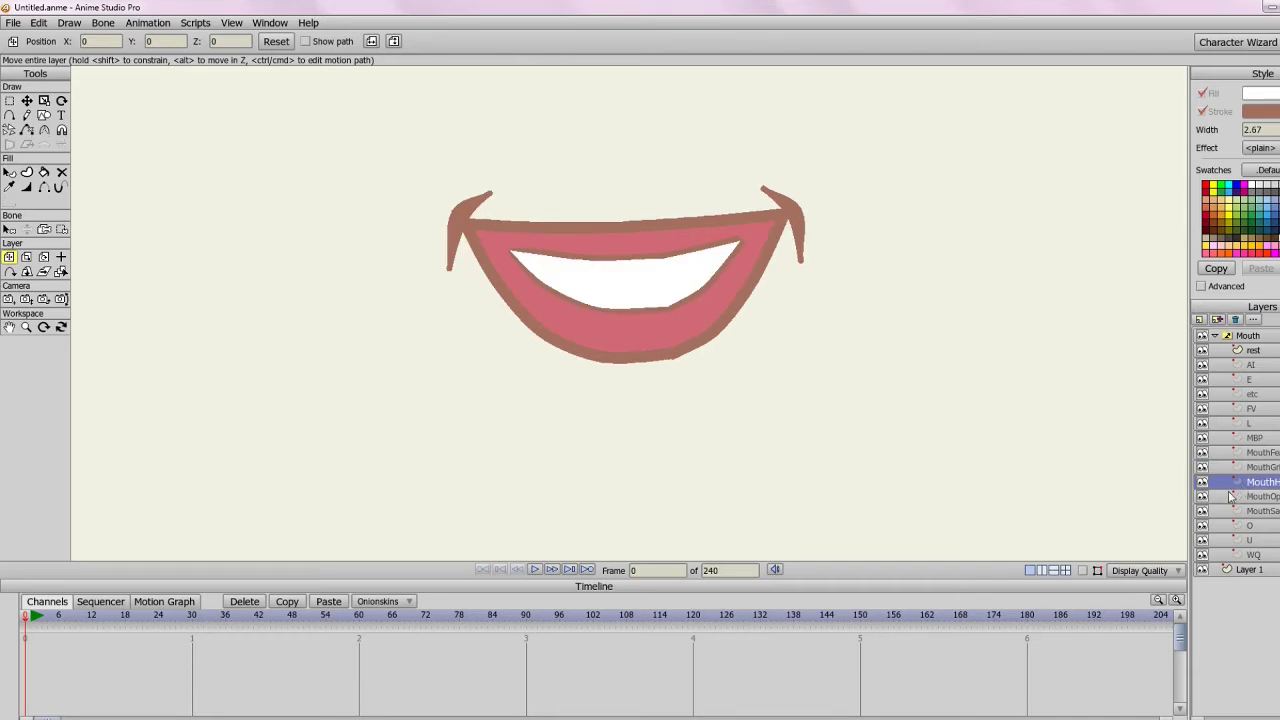
pyautogui.click(1231, 497)
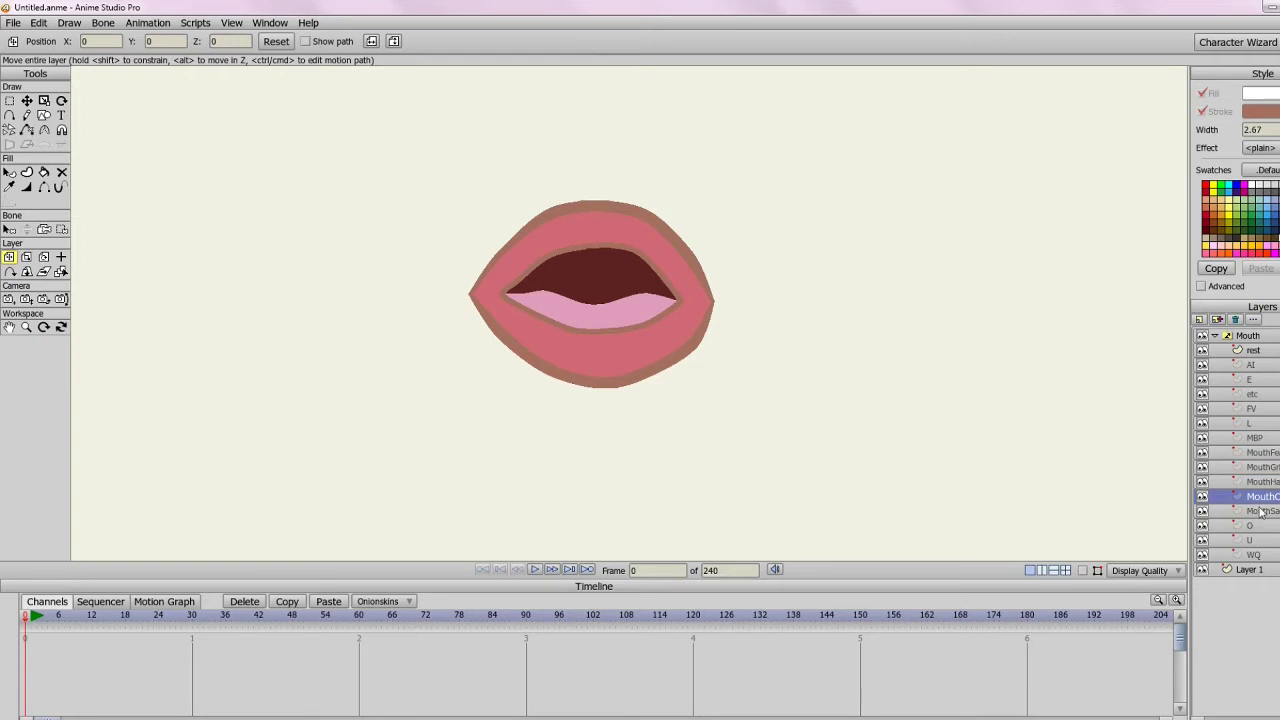
pyautogui.click(1262, 511)
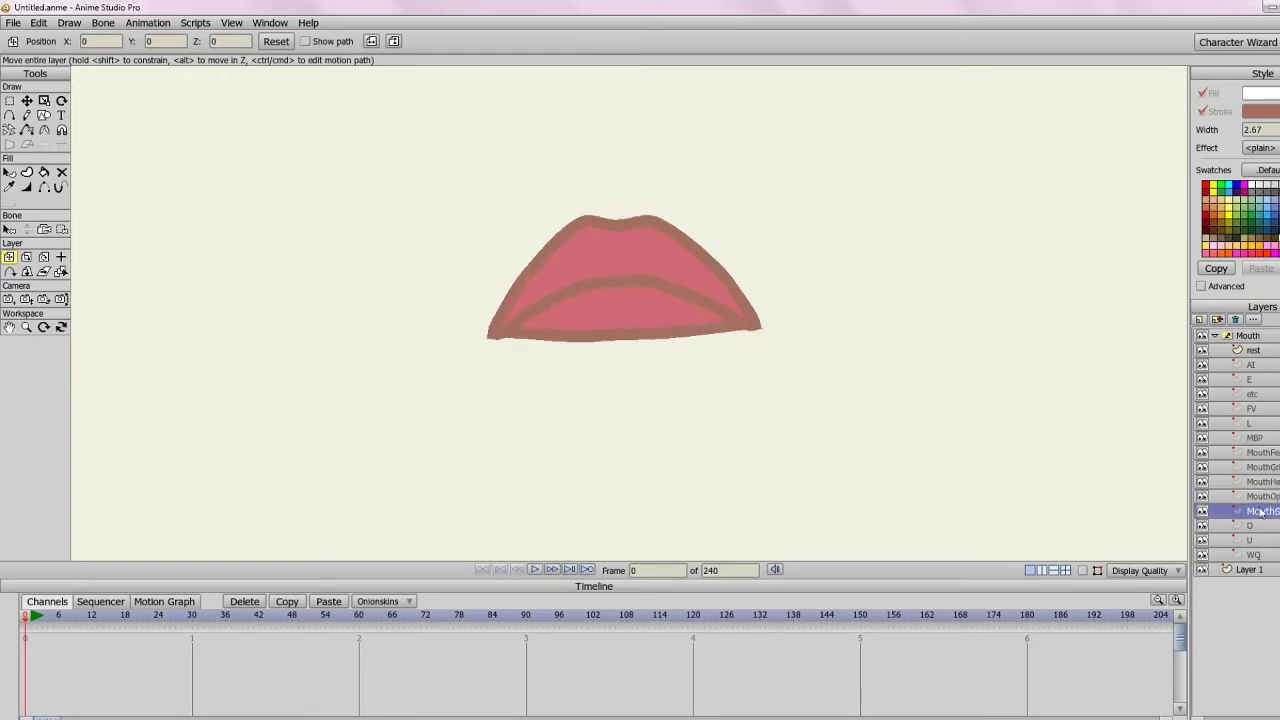
# - Compare the O, U and WQ mouth shapes by switching back and forth between them
pyautogui.click(1251, 527)
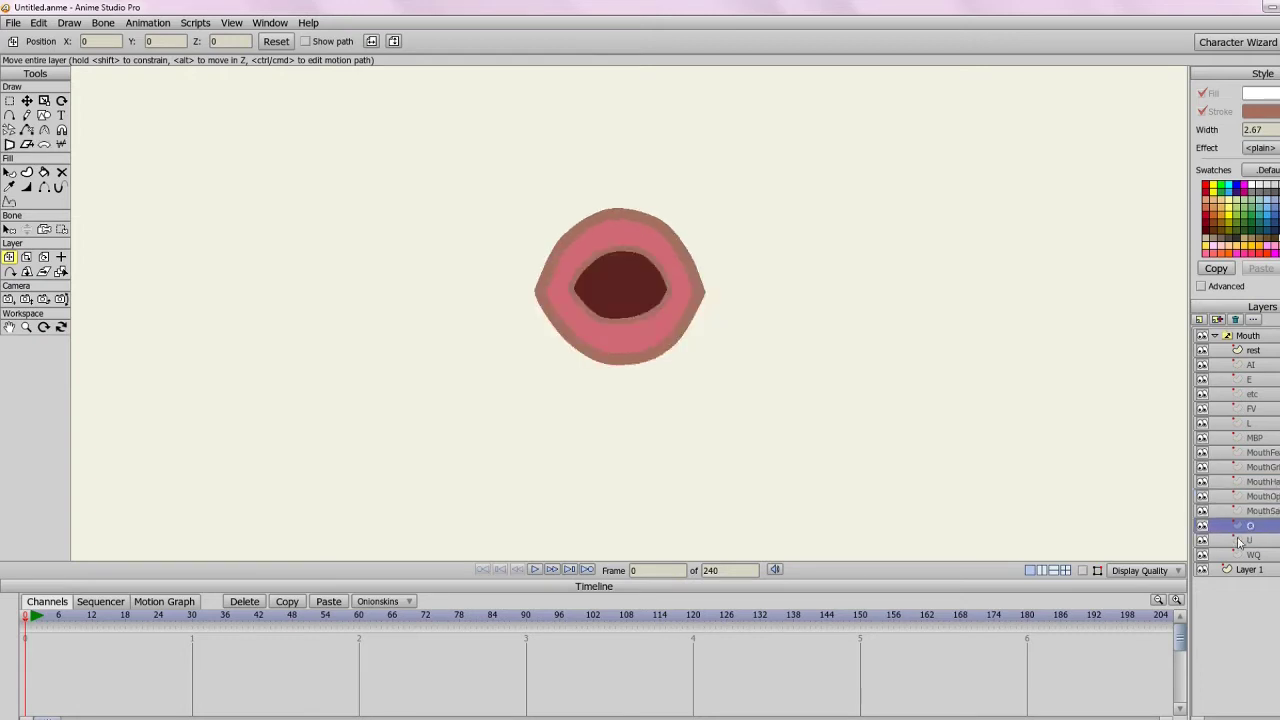
pyautogui.click(1265, 541)
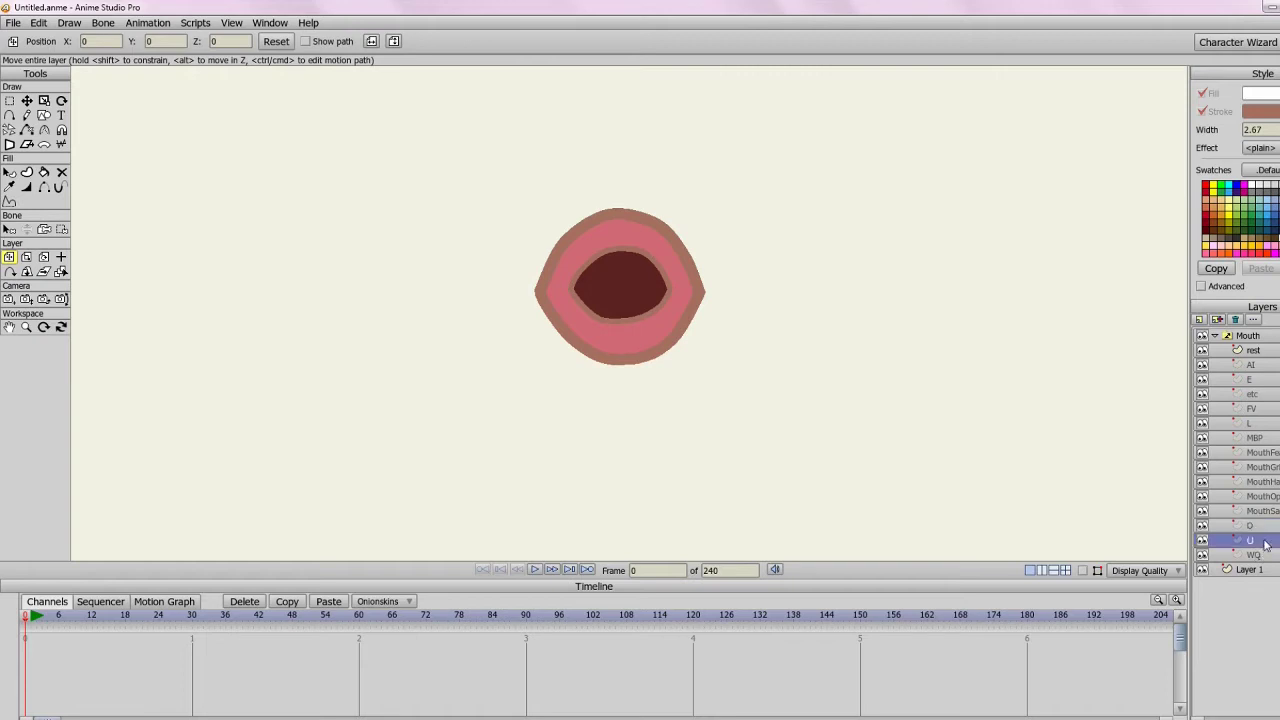
pyautogui.click(1252, 525)
pyautogui.click(1247, 544)
pyautogui.click(1245, 527)
pyautogui.click(1243, 555)
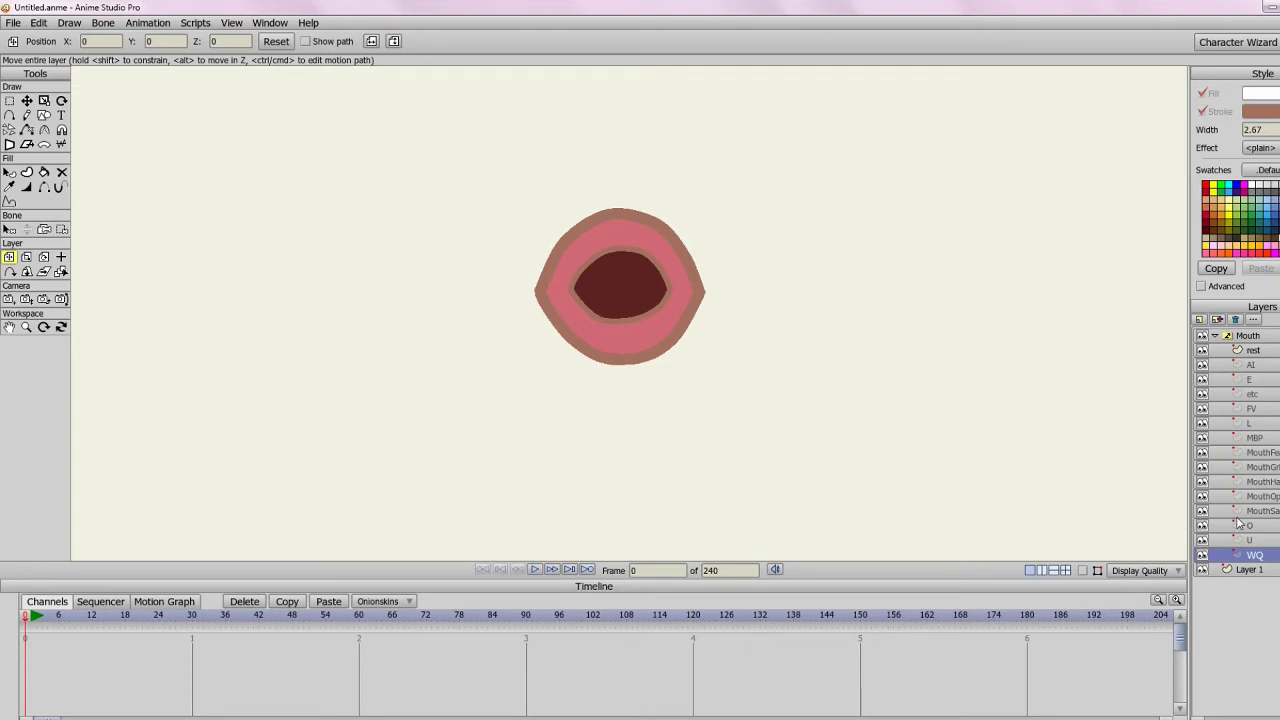
pyautogui.click(1251, 543)
pyautogui.click(1244, 557)
pyautogui.click(1249, 541)
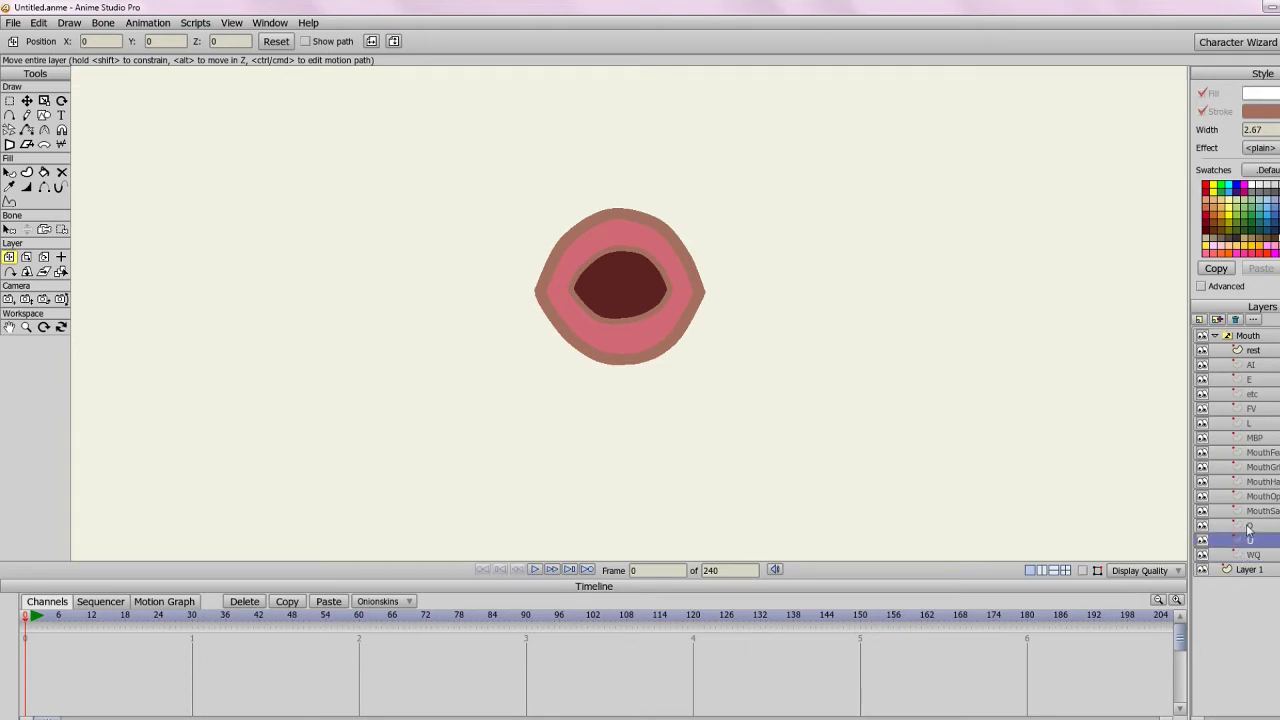
pyautogui.click(1248, 527)
pyautogui.click(1246, 542)
pyautogui.click(1241, 556)
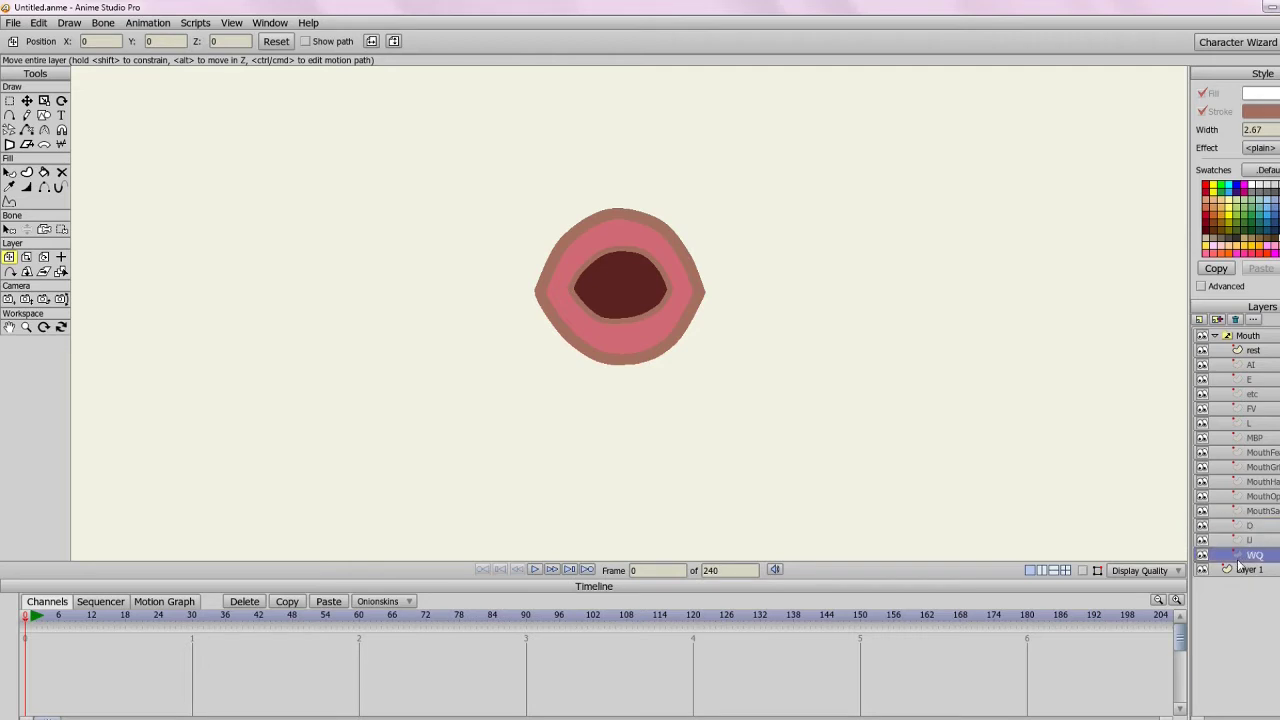
# - Review the rest, AI, E, FV, L and MBP mouth shapes in the Mouth group once more
pyautogui.click(1215, 337)
pyautogui.click(1215, 337)
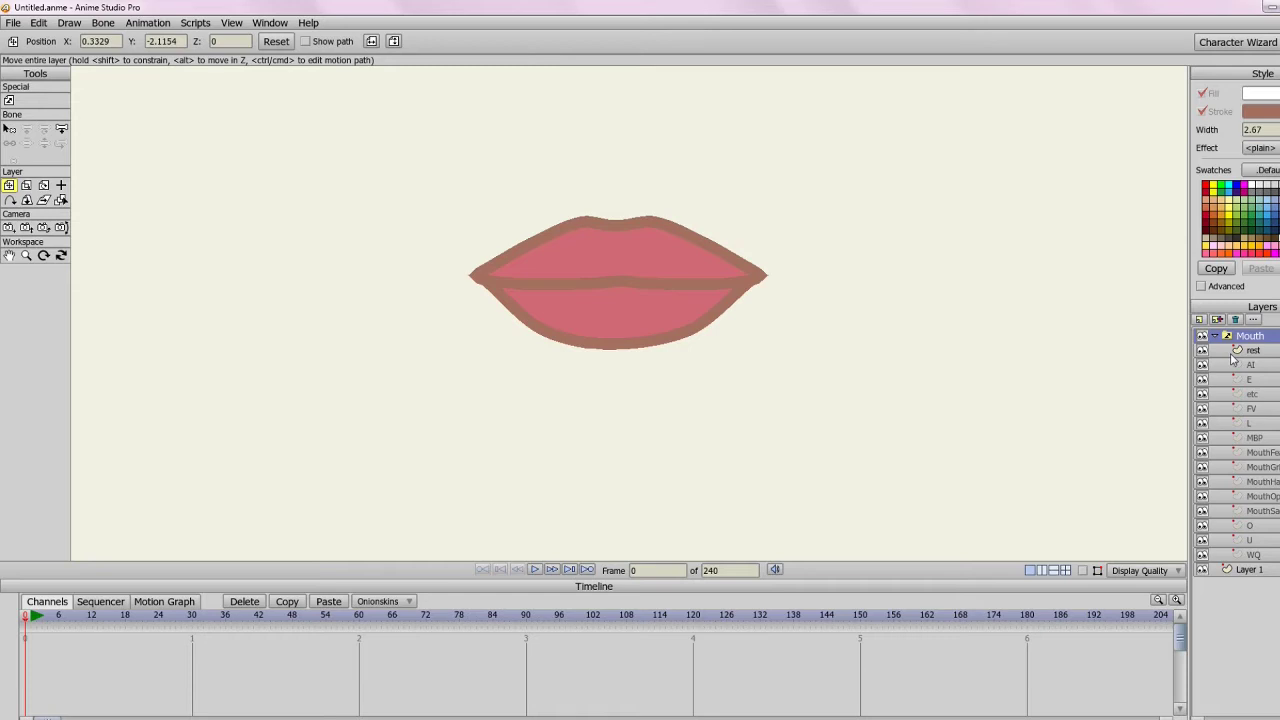
pyautogui.click(1240, 351)
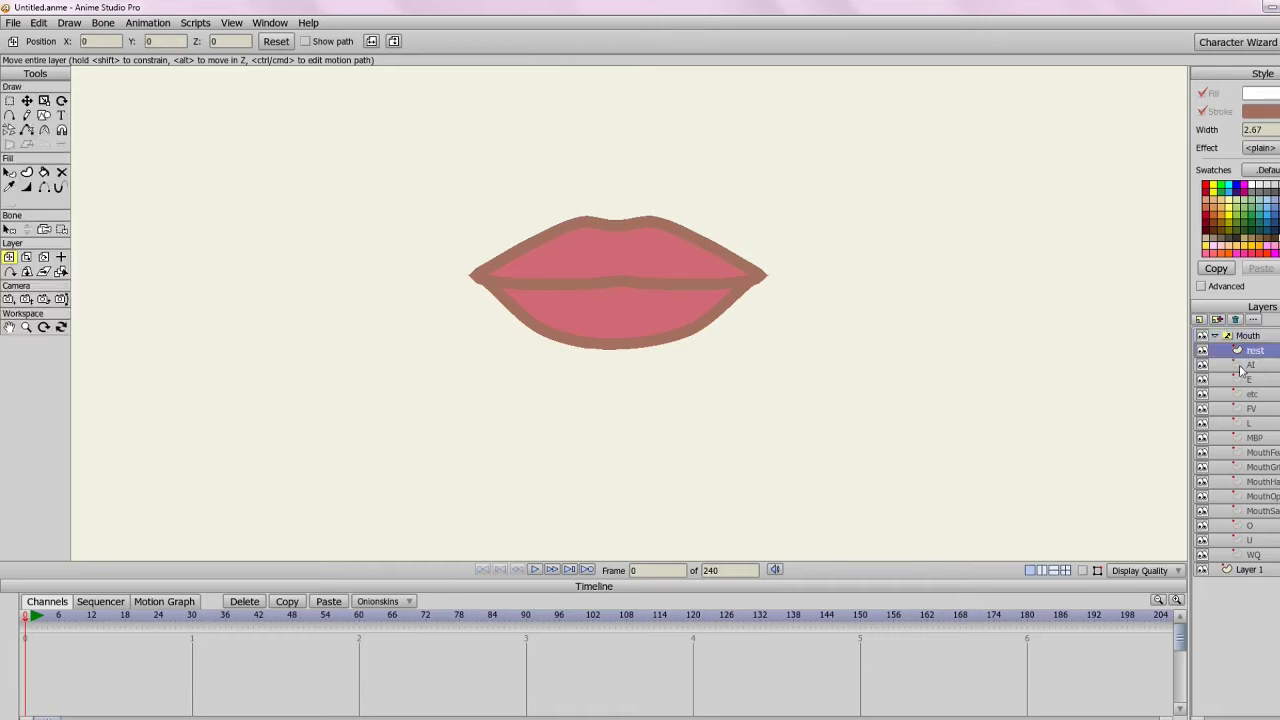
pyautogui.click(1240, 366)
pyautogui.click(1236, 381)
pyautogui.click(1232, 409)
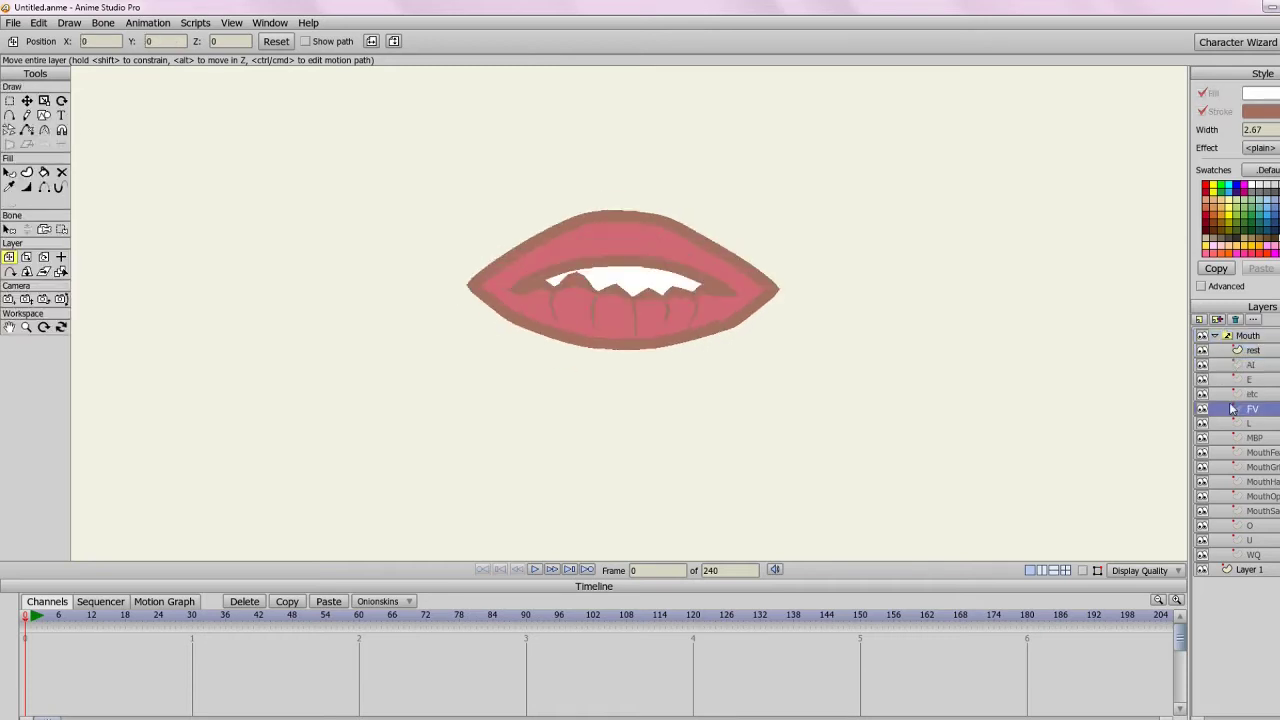
pyautogui.click(1234, 423)
pyautogui.click(1229, 438)
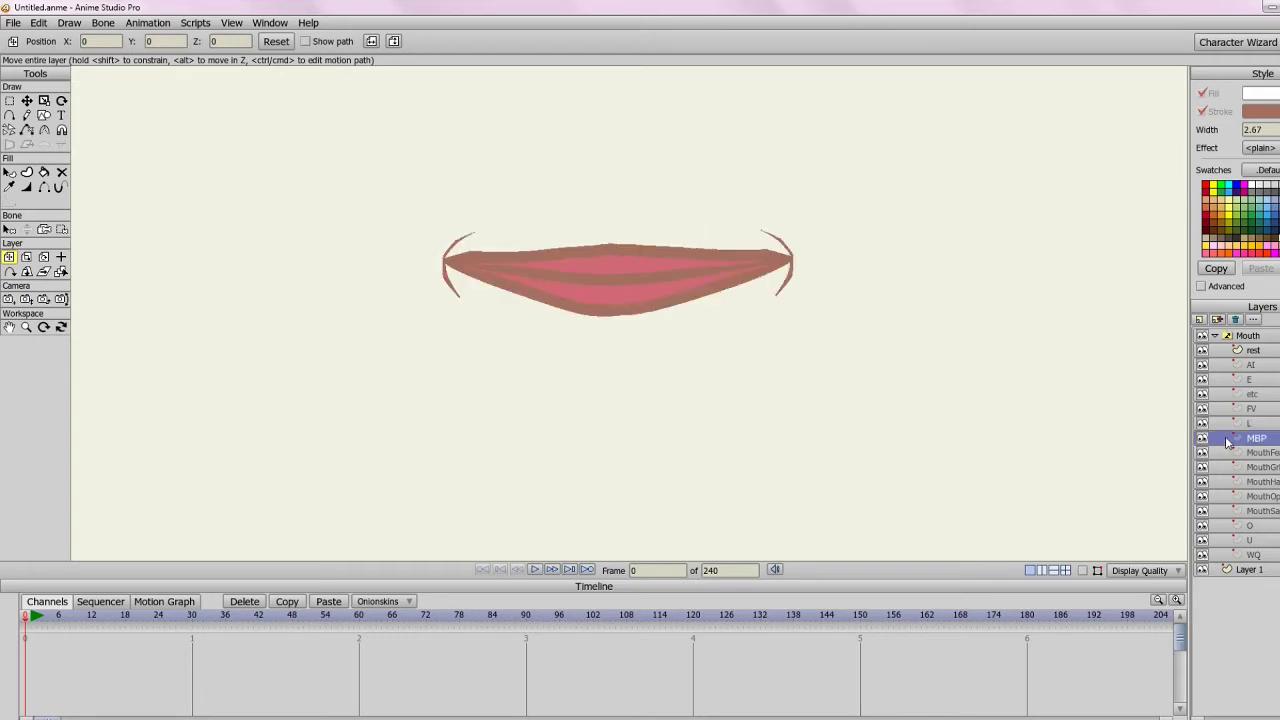
# - Review the five expression mouth shapes followed by the O and U shapes
pyautogui.click(1231, 453)
pyautogui.click(1235, 467)
pyautogui.click(1237, 482)
pyautogui.click(1237, 497)
pyautogui.click(1233, 512)
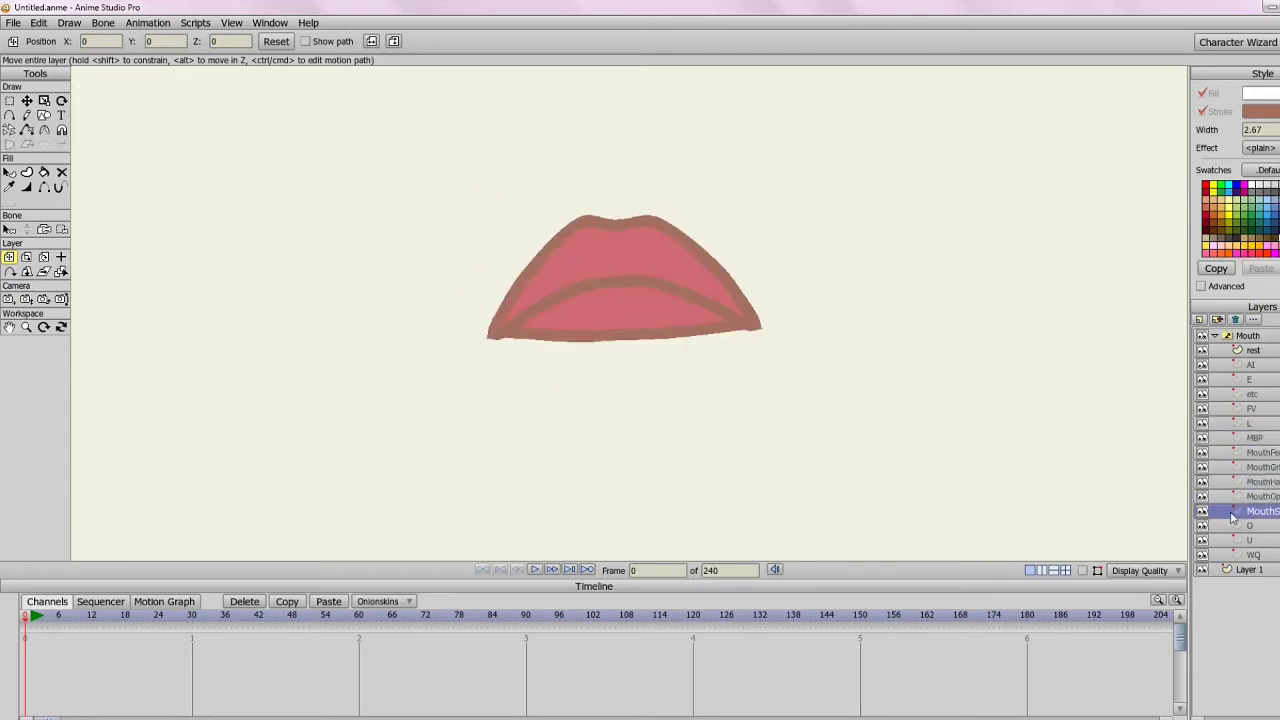
pyautogui.click(1233, 527)
pyautogui.click(1236, 541)
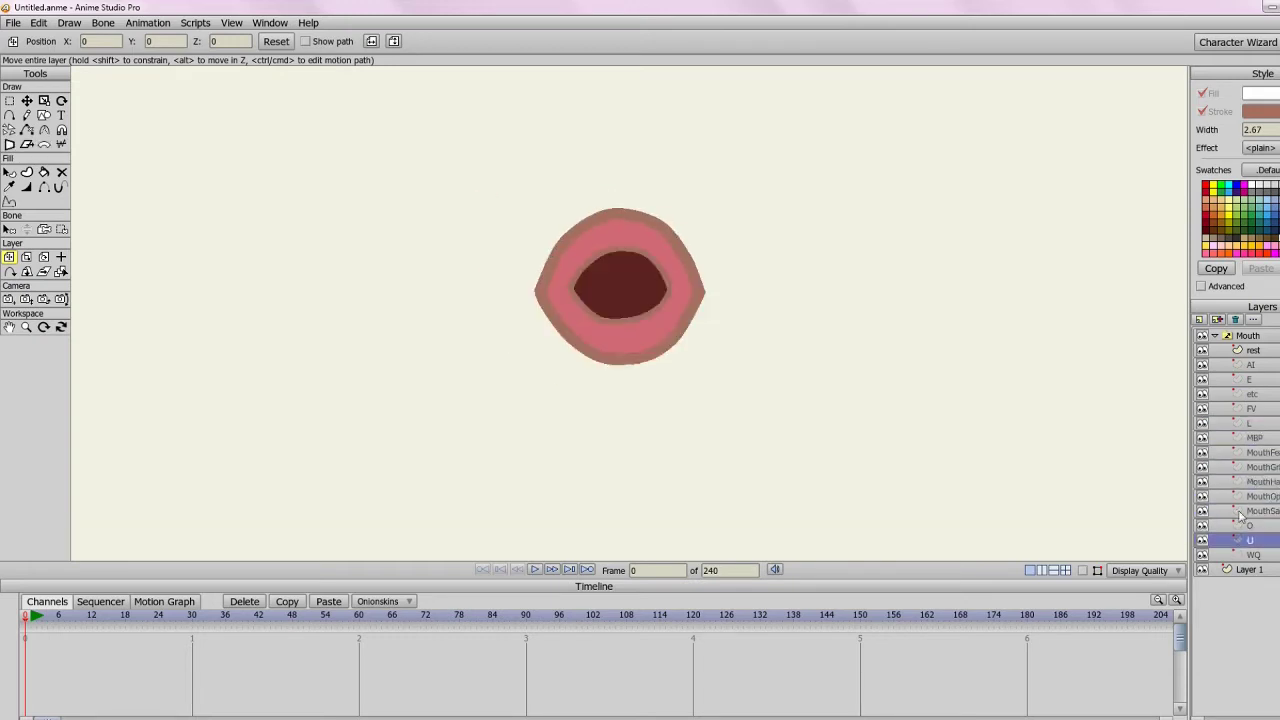
# - Collapse the Mouth group and start a new document
pyautogui.click(1232, 336)
pyautogui.click(1215, 336)
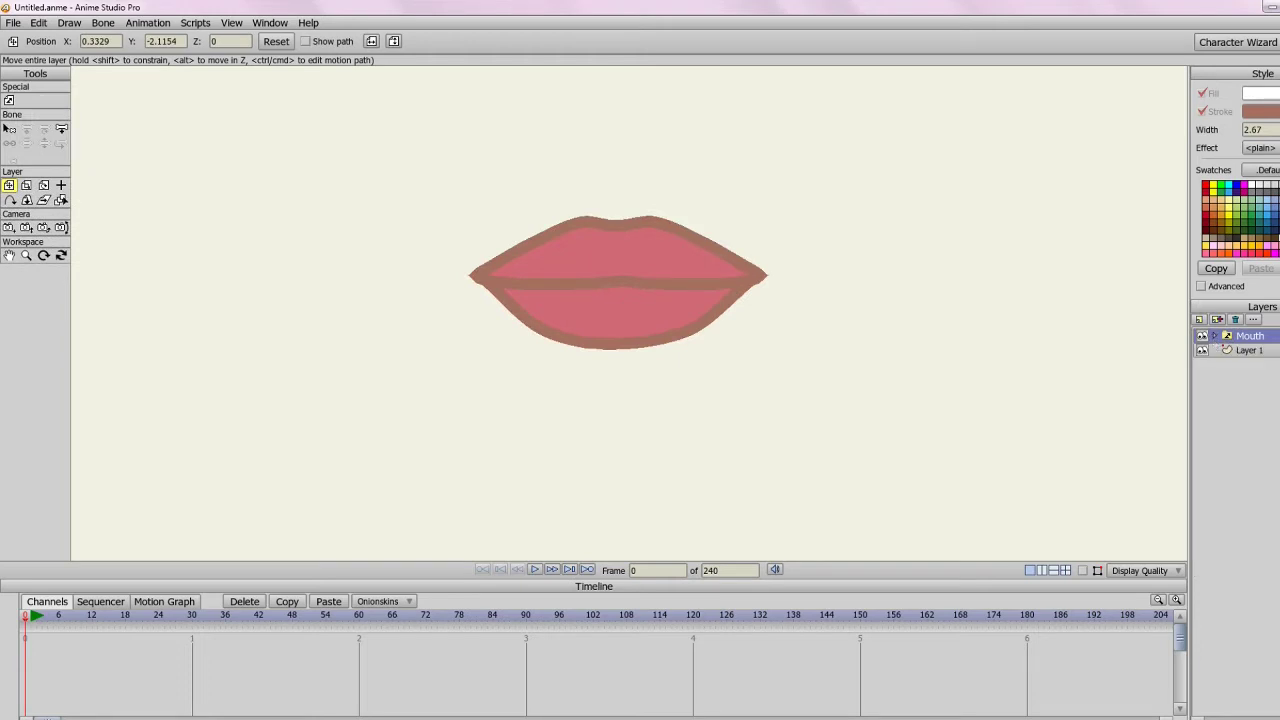
pyautogui.hotkey('ctrl', 'n')
pyautogui.click(671, 403)
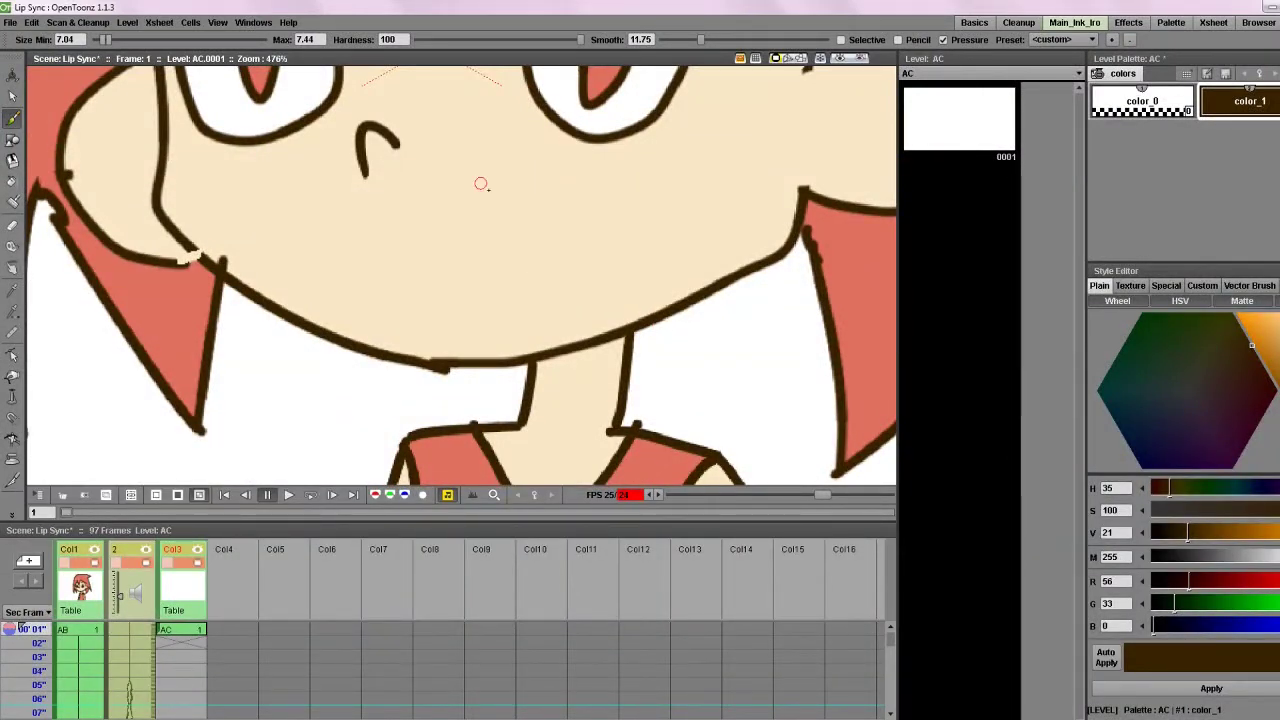
# - Switch to OpenToonz and select the AC level's frame 1 cell in the third column
pyautogui.scroll(-5, 411, 254)
pyautogui.scroll(4, 428, 251)
pyautogui.scroll(2, 417, 240)
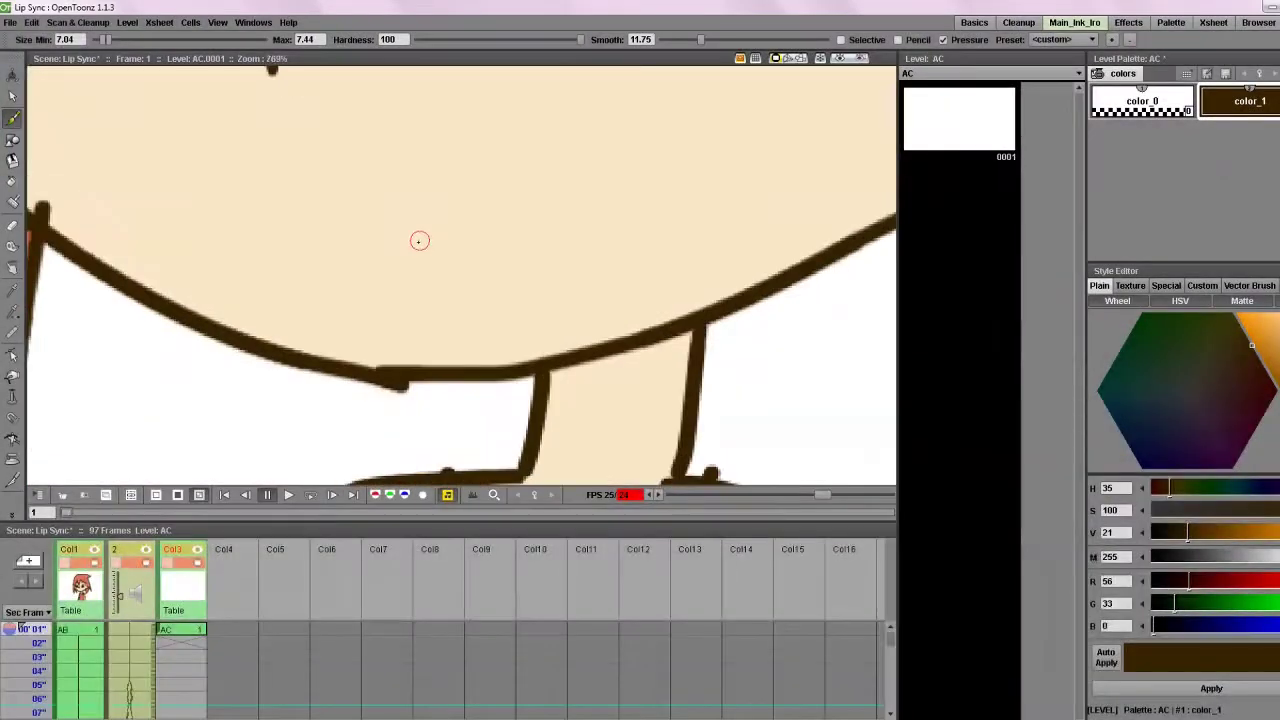
pyautogui.scroll(-4, 420, 240)
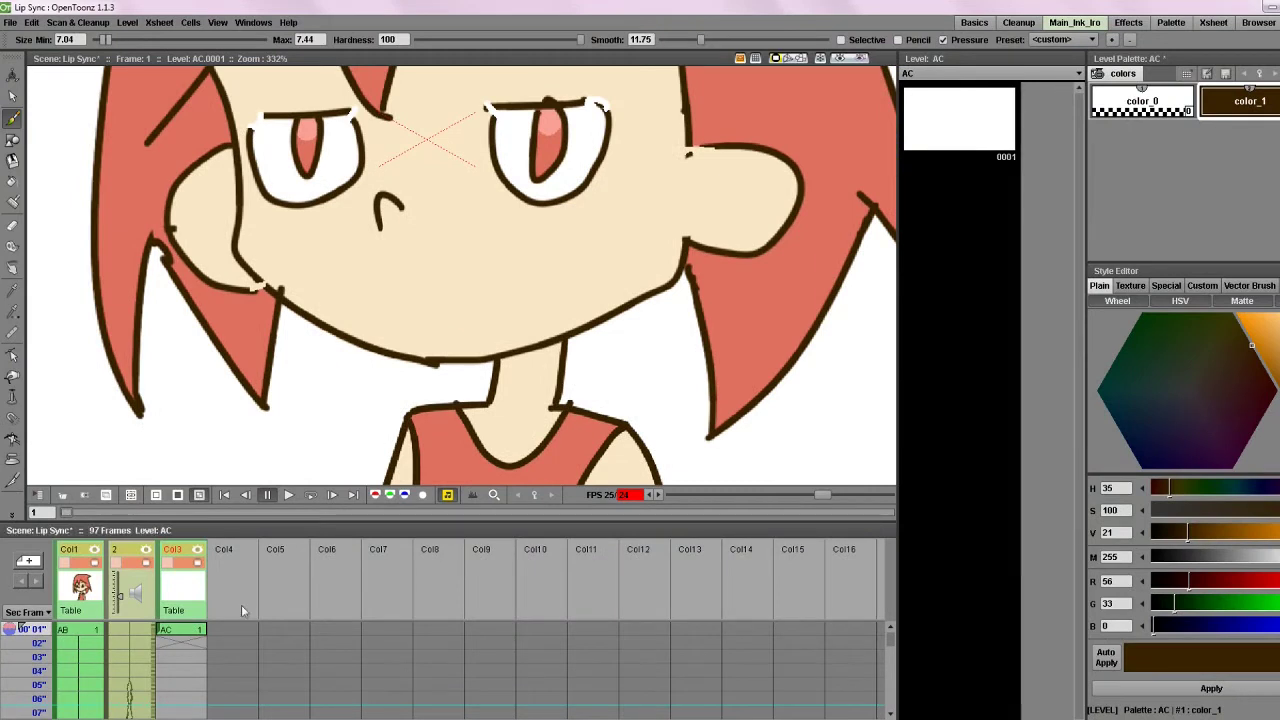
pyautogui.click(182, 629)
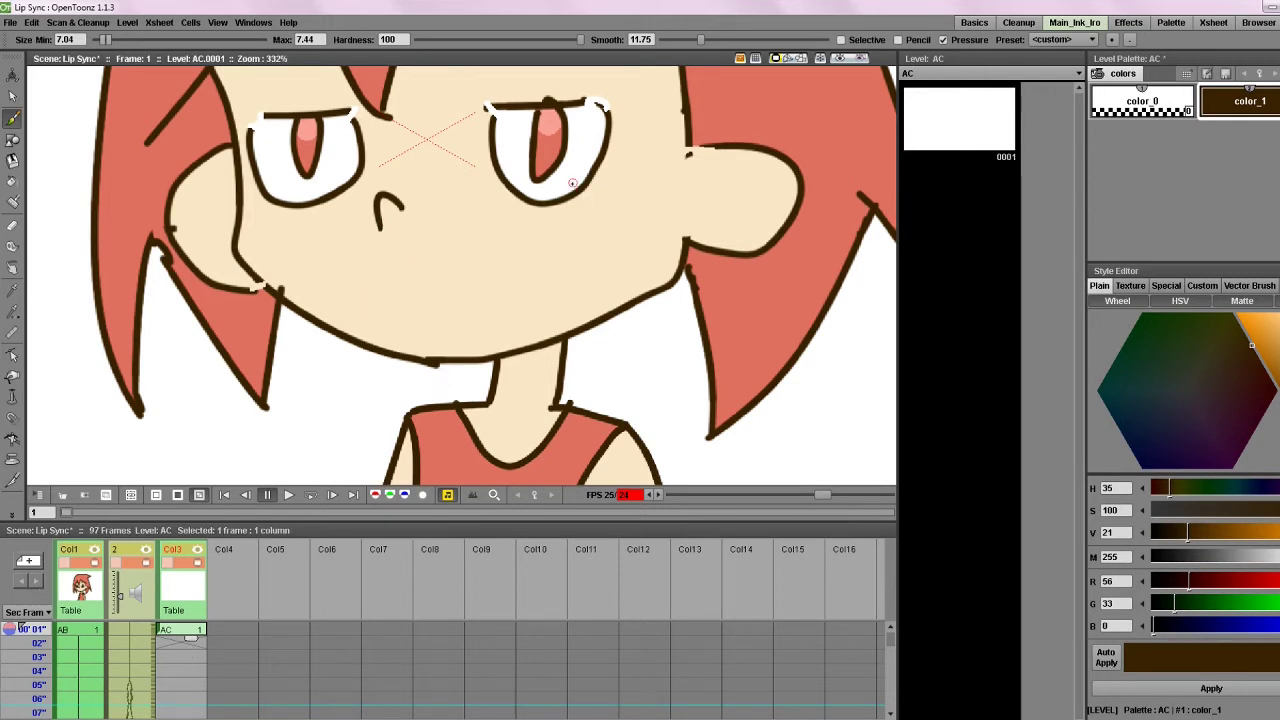
# - Switch to the phoneme list in Notepad and add "mbp" below "s (tce)"
pyautogui.scroll(2, 566, 177)
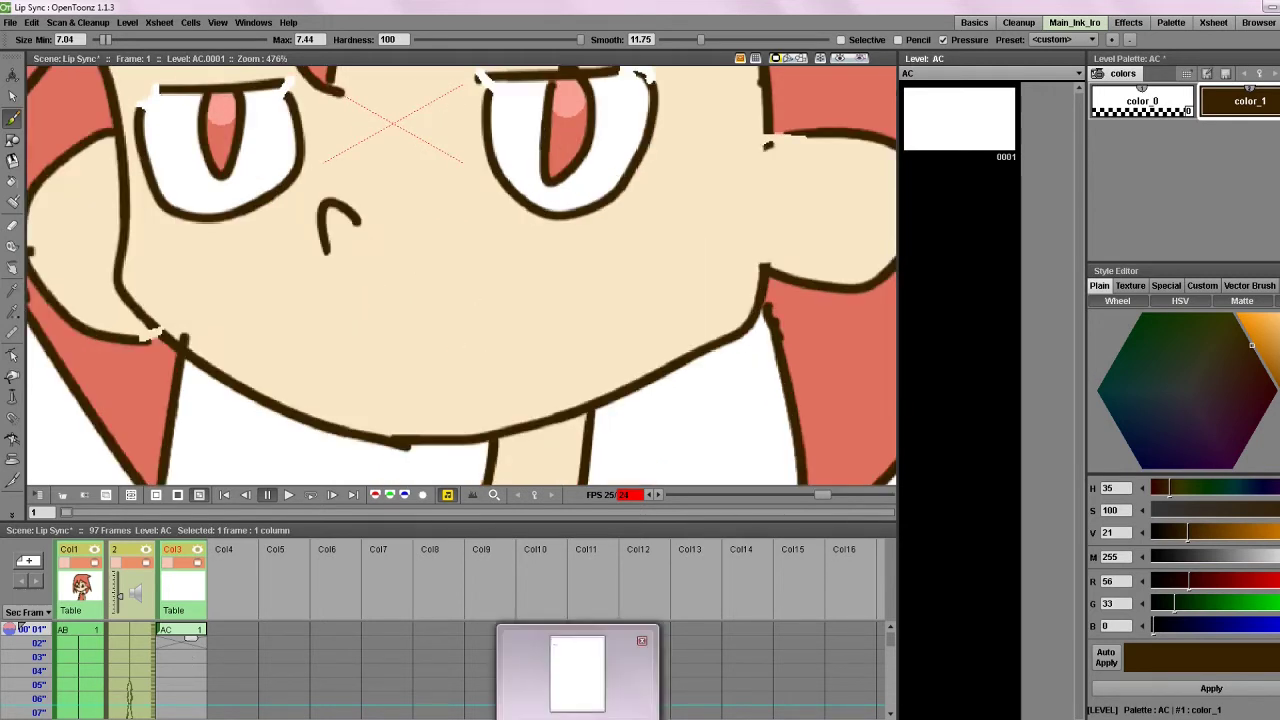
pyautogui.click(579, 719)
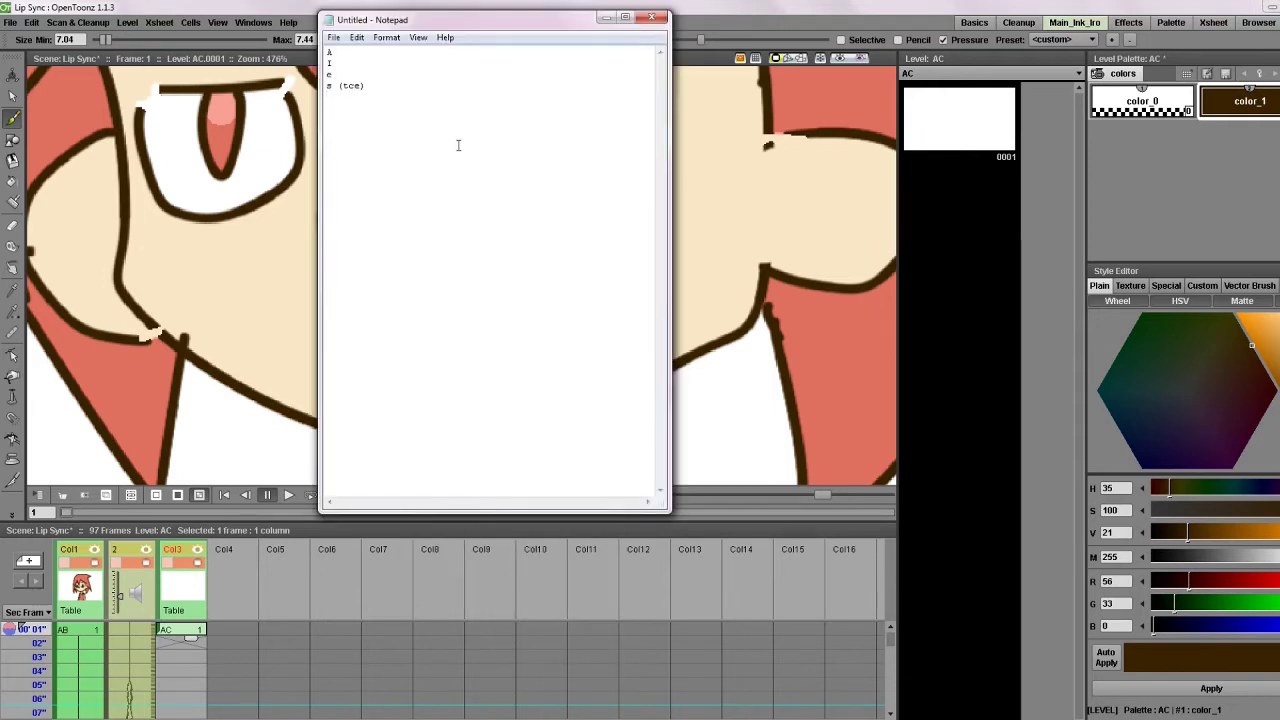
pyautogui.press('Return')
pyautogui.write('mbp')
pyautogui.press('Return')
# - Join A and I into a single "AI" line and remove the space in "s(tce)"
pyautogui.click(328, 64)
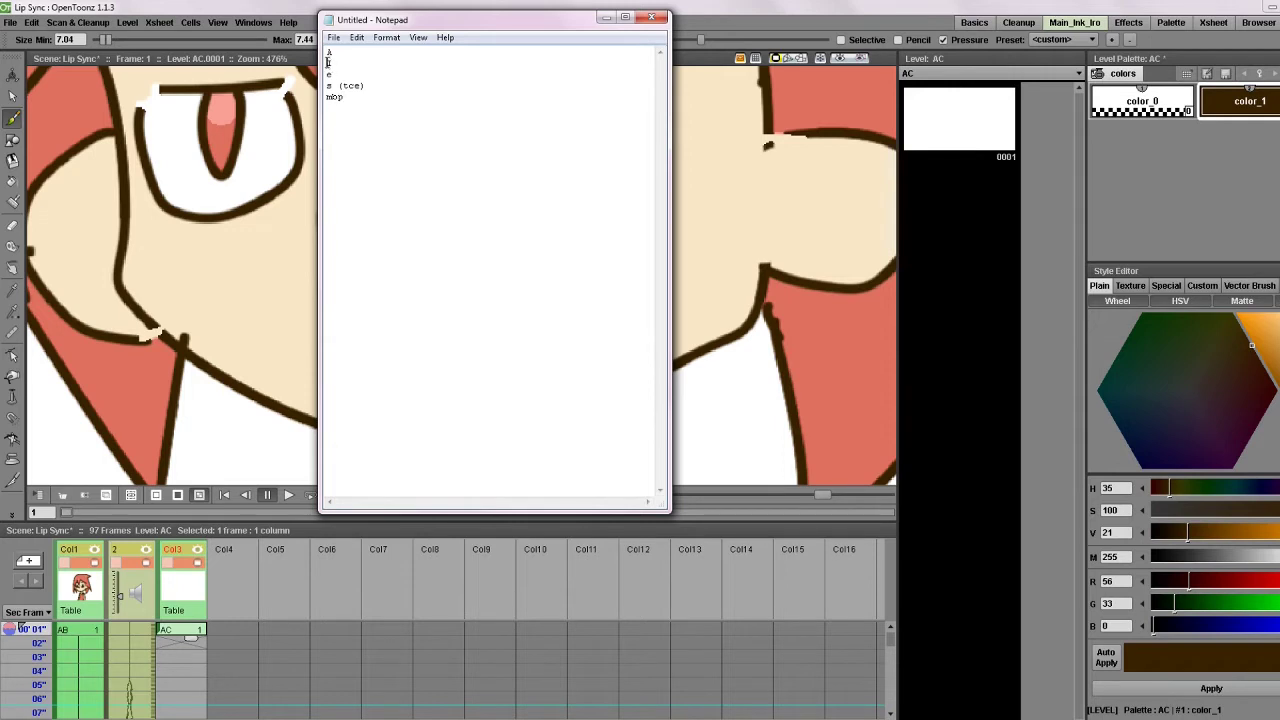
pyautogui.press('BackSpace')
pyautogui.click(340, 75)
pyautogui.press('BackSpace')
# - Add the entries fv, rest, smile, frown, oquw, teeth and sh on separate lines below mbp
pyautogui.click(386, 92)
pyautogui.press('Return')
pyautogui.press('Return')
pyautogui.write('re')
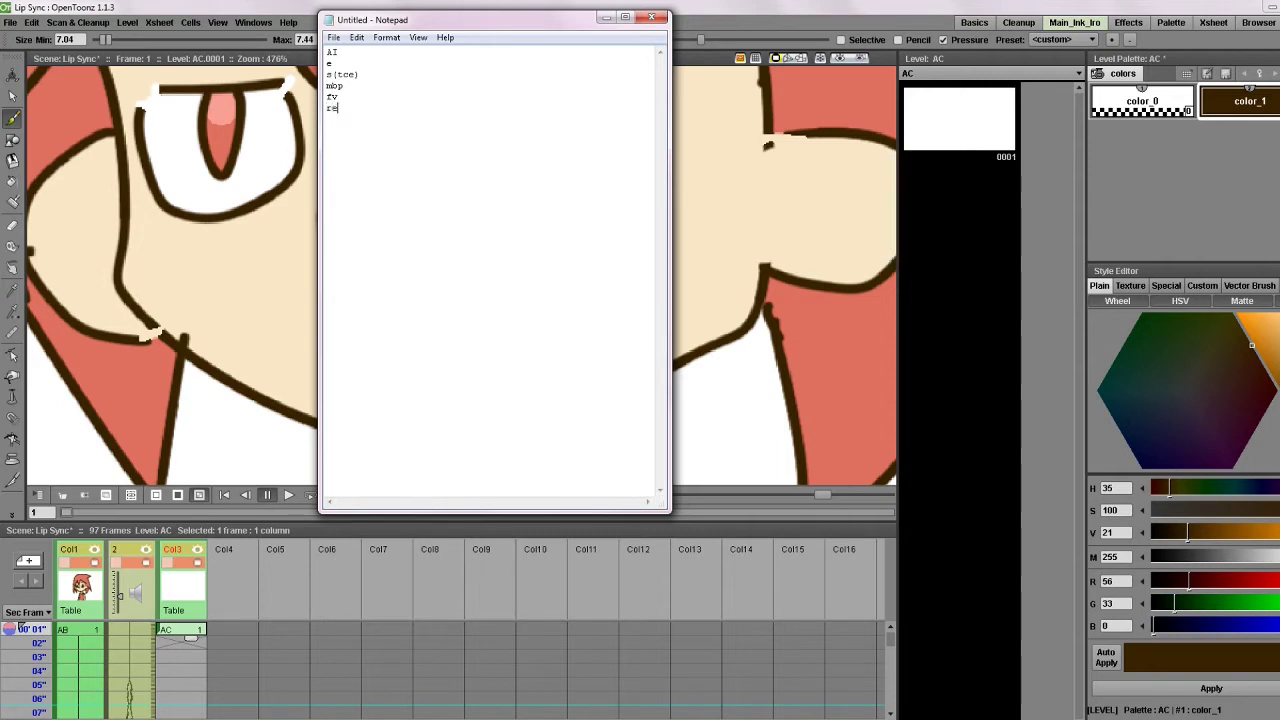
pyautogui.write('st')
pyautogui.press('Return')
pyautogui.write('smile f')
pyautogui.write('rown')
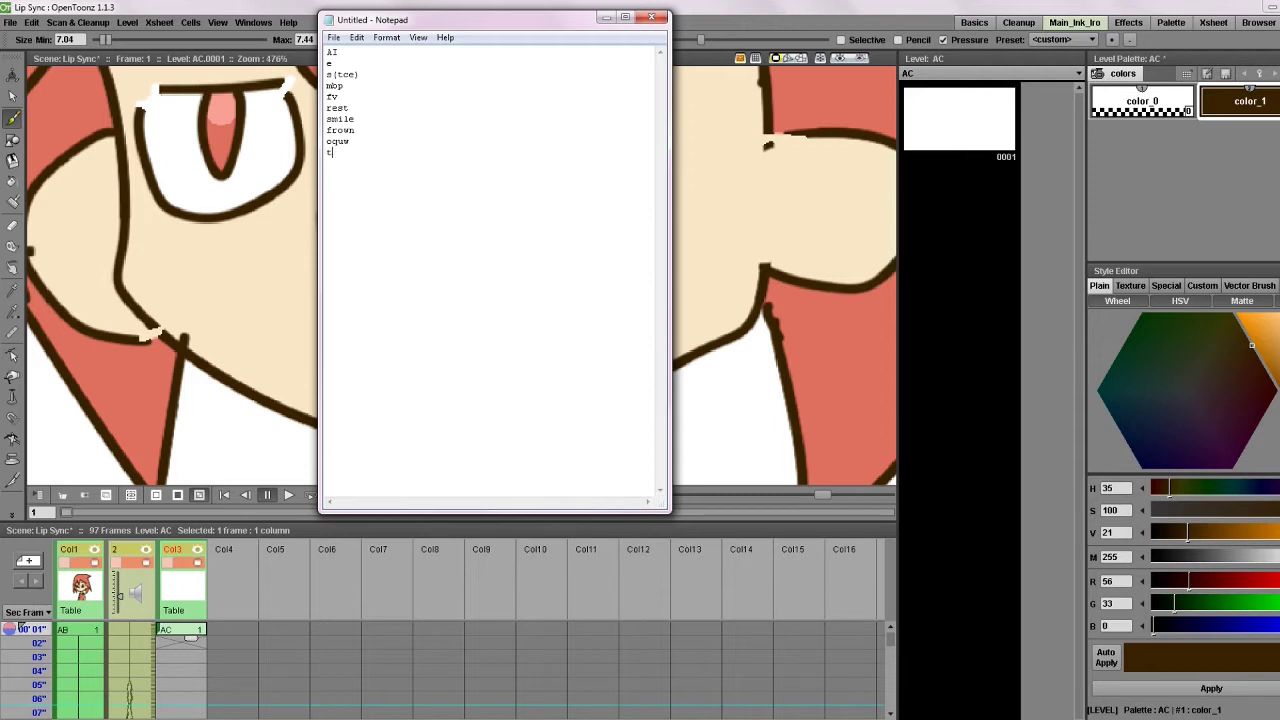
pyautogui.write('eeth')
pyautogui.moveTo(452, 18); pyautogui.dragTo(737, 58)
pyautogui.press('Return')
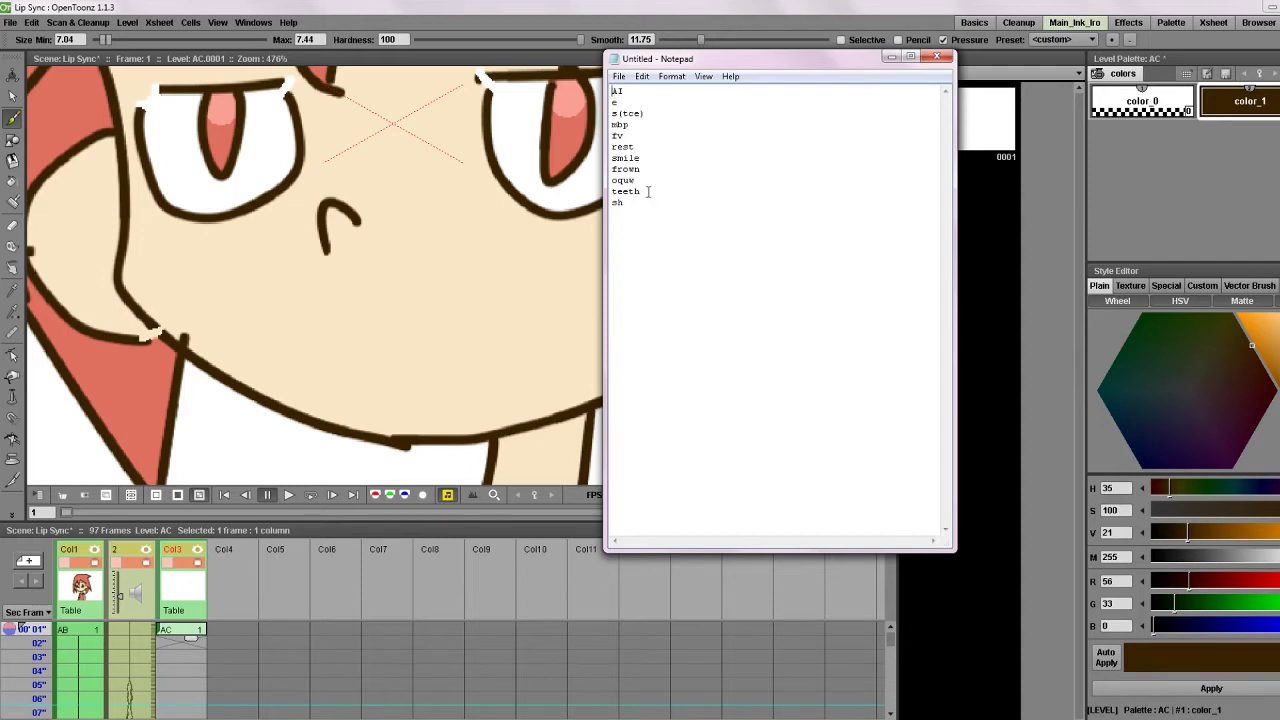
# - Review the phoneme list starting from the AI entry and minimize Notepad
pyautogui.doubleClick(622, 91)
pyautogui.click(611, 91)
pyautogui.click(826, 21)
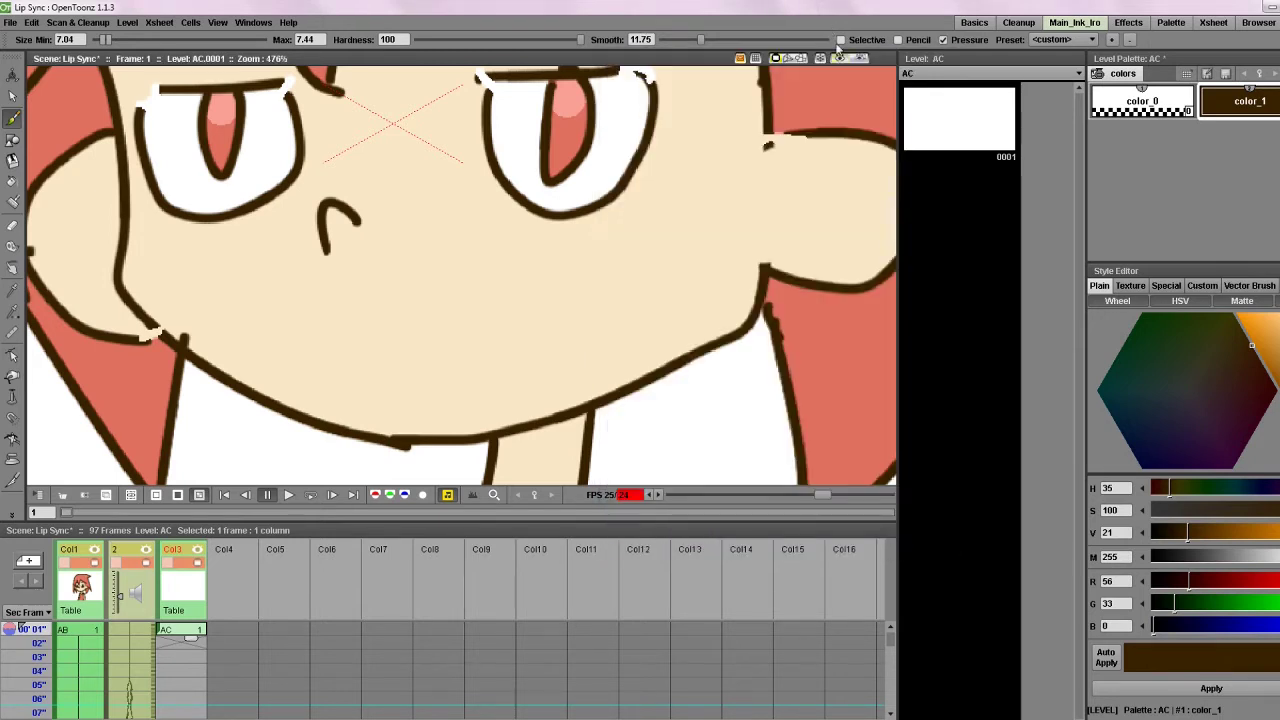
# - Draw a slight smile from two short separate brush strokes below the nose on AC drawing 1
pyautogui.scroll(1, 505, 256)
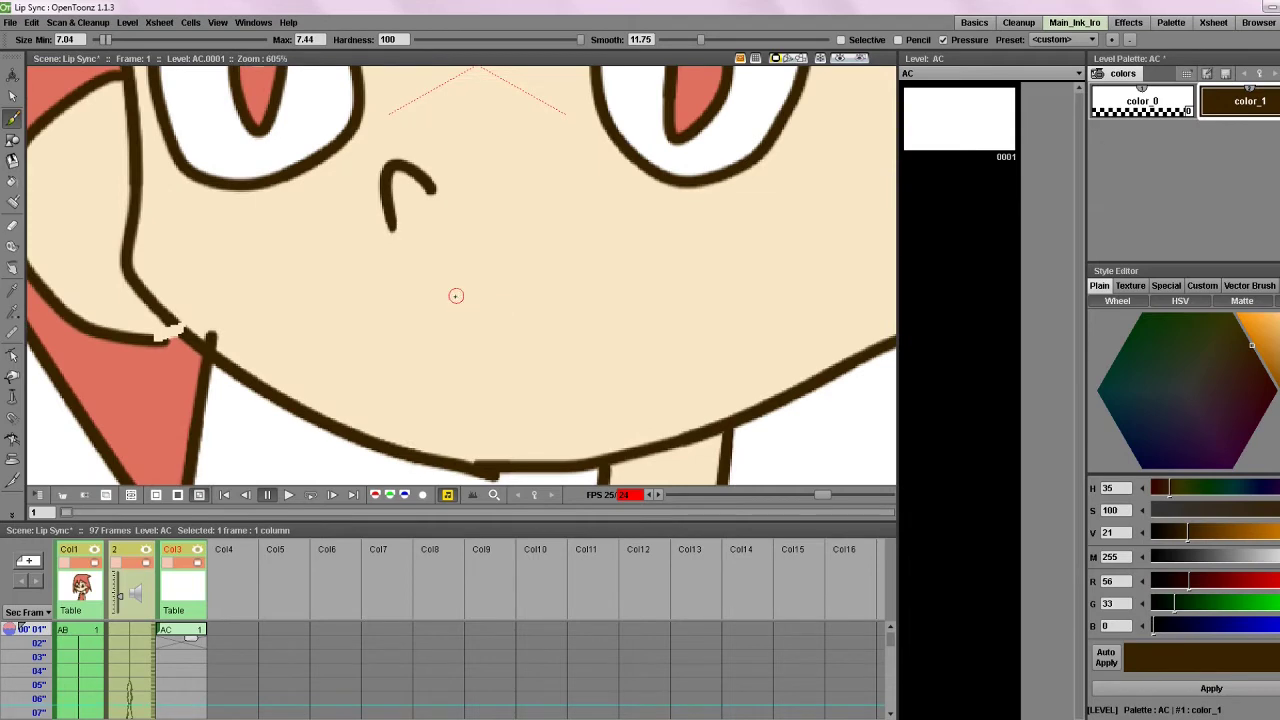
pyautogui.scroll(1, 472, 299)
pyautogui.scroll(-5, 456, 301)
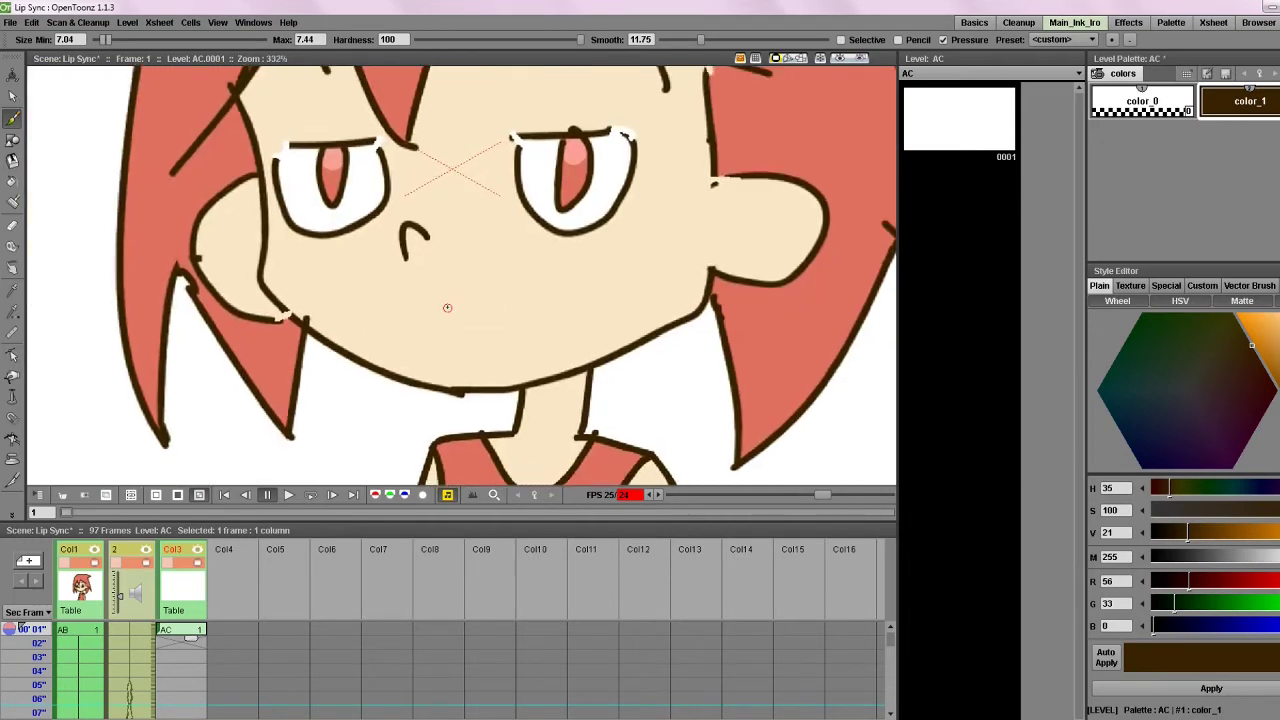
pyautogui.scroll(2, 449, 303)
pyautogui.moveTo(360, 304)
pyautogui.mouseDown()
pyautogui.moveTo(405, 320)
pyautogui.moveTo(514, 301)
pyautogui.mouseUp()
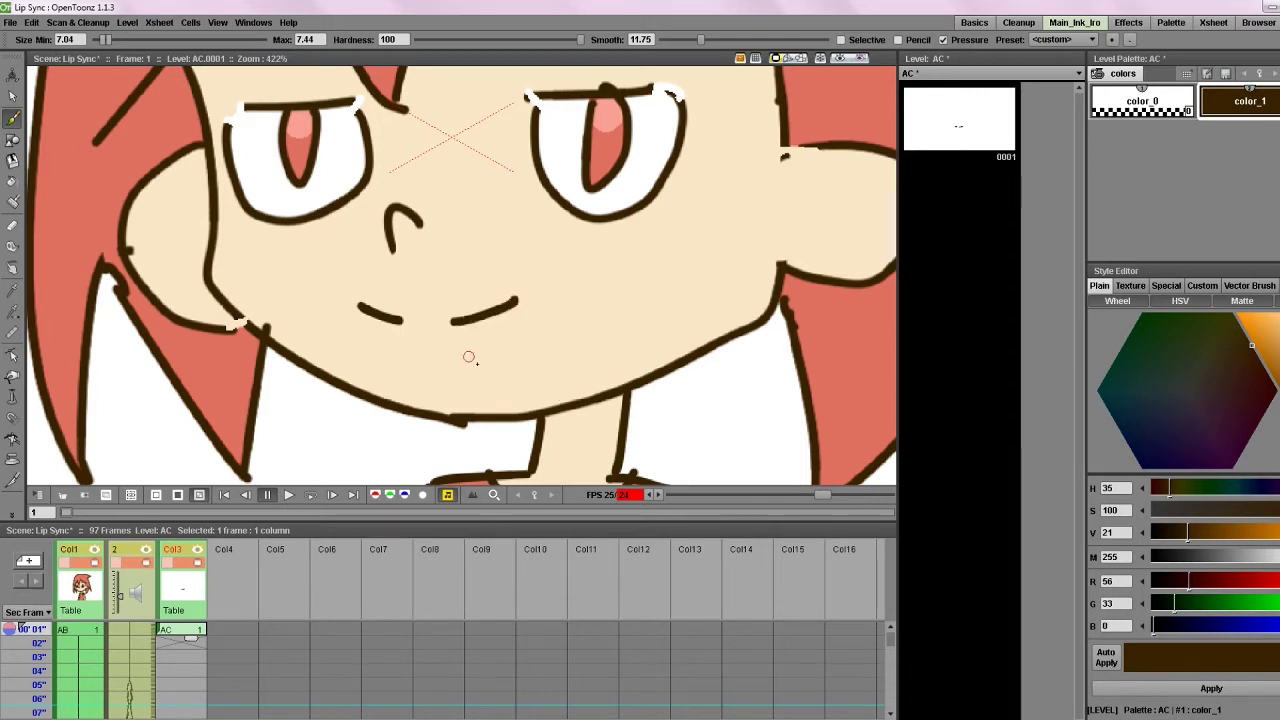
pyautogui.scroll(2, 541, 301)
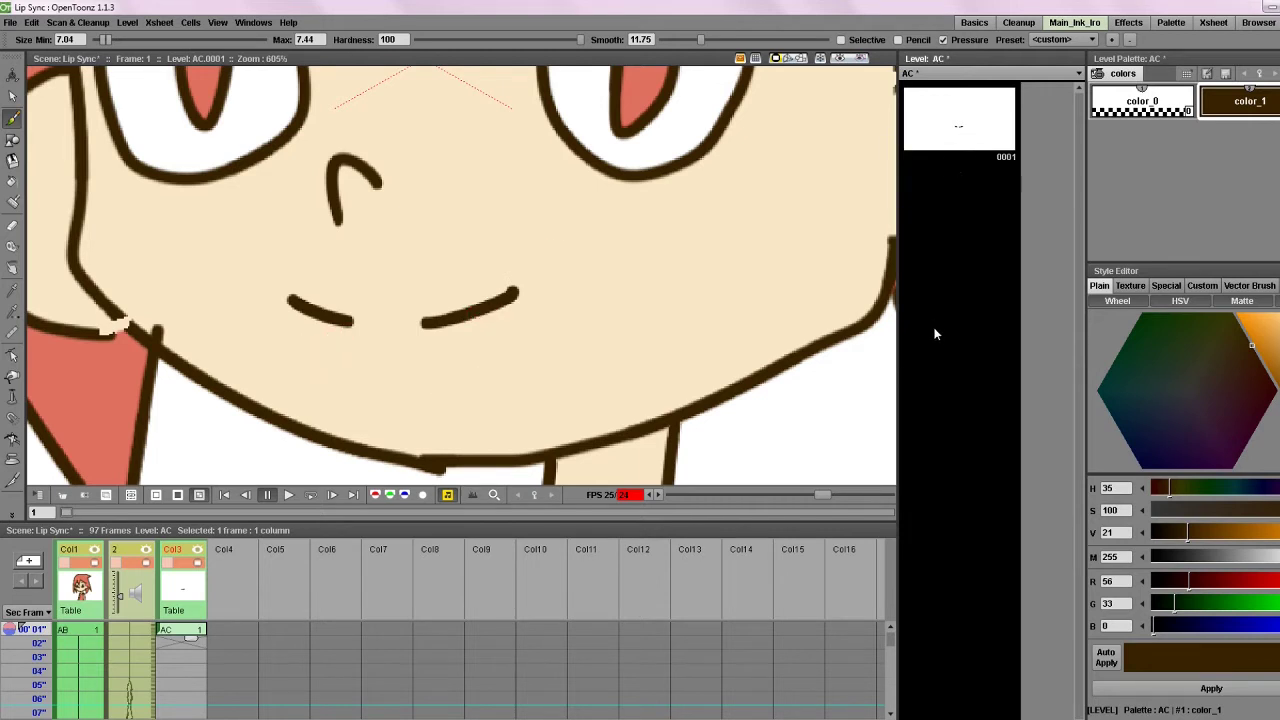
# - Duplicate drawing 0001 in the AC level and select the copy
pyautogui.click(969, 126)
pyautogui.scroll(-2, 723, 211)
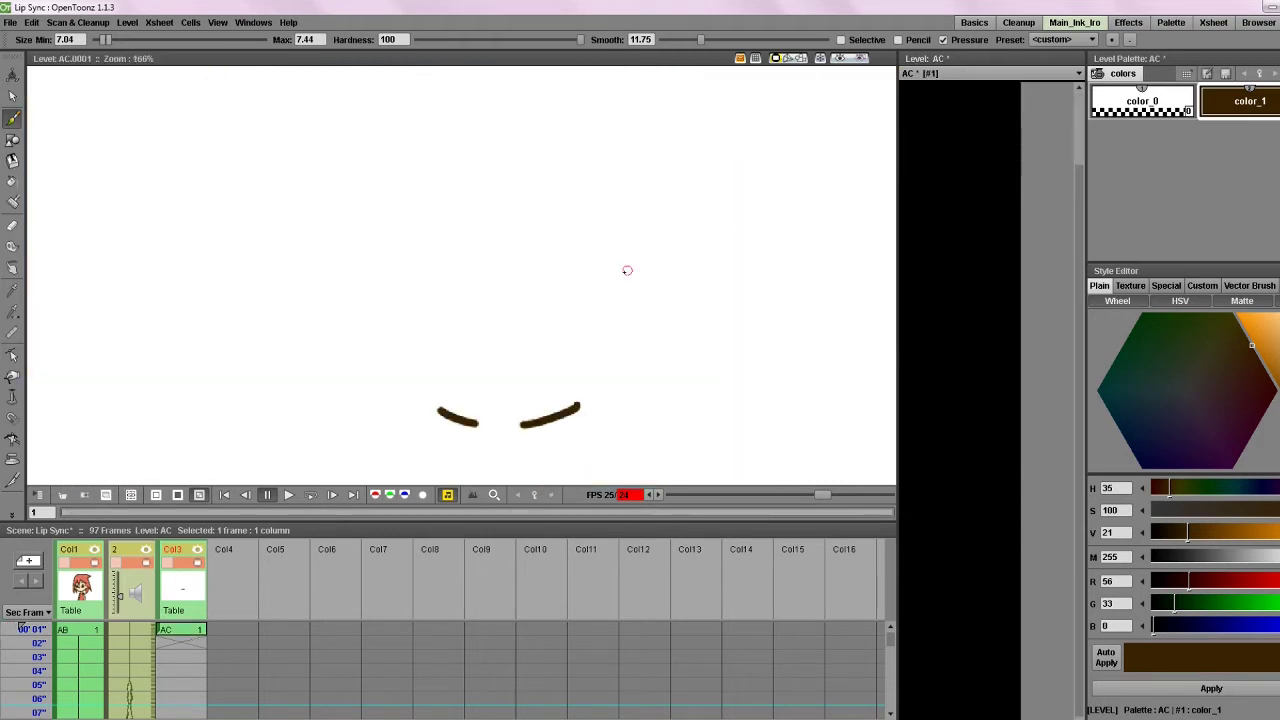
pyautogui.scroll(-1, 643, 329)
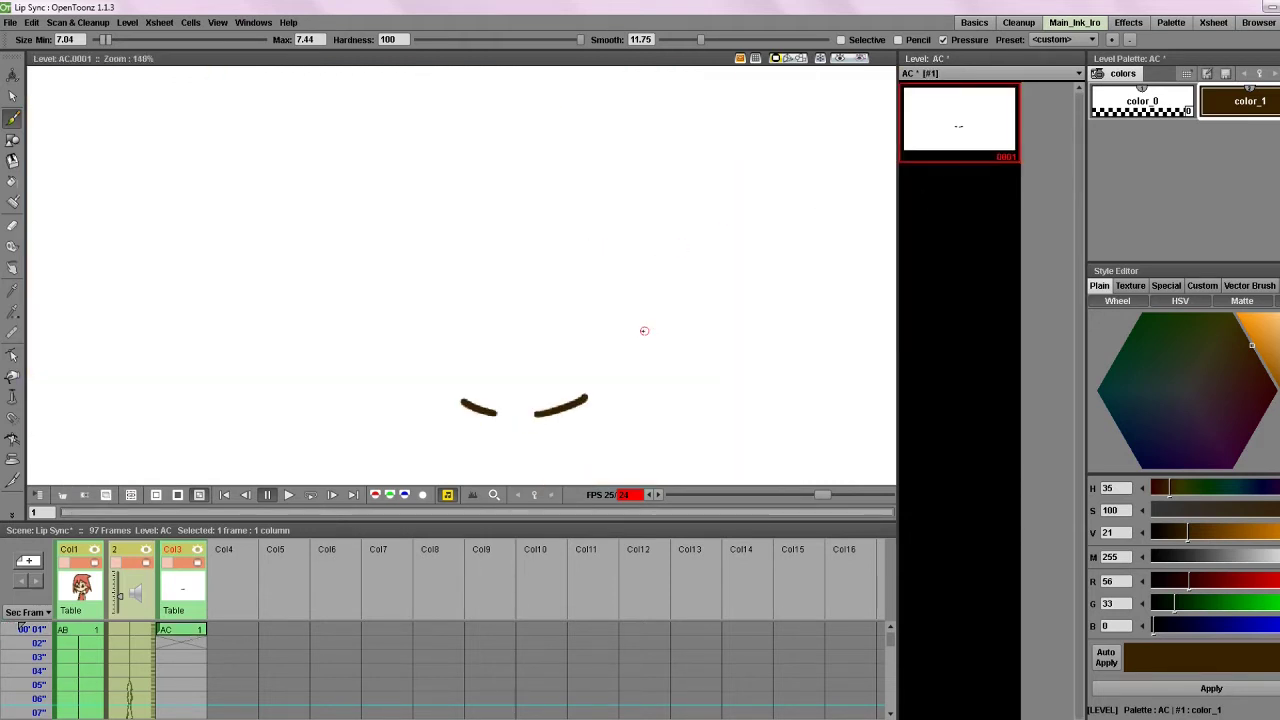
pyautogui.rightClick(958, 145)
pyautogui.click(990, 393)
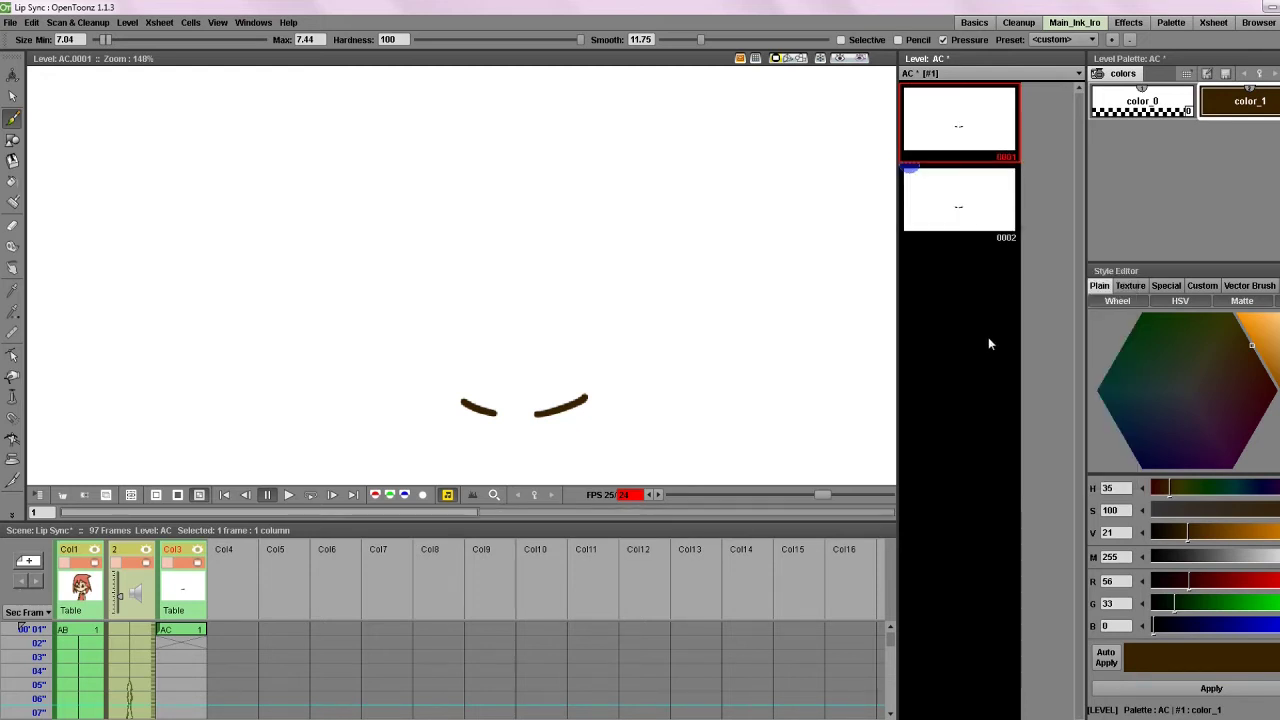
pyautogui.click(981, 233)
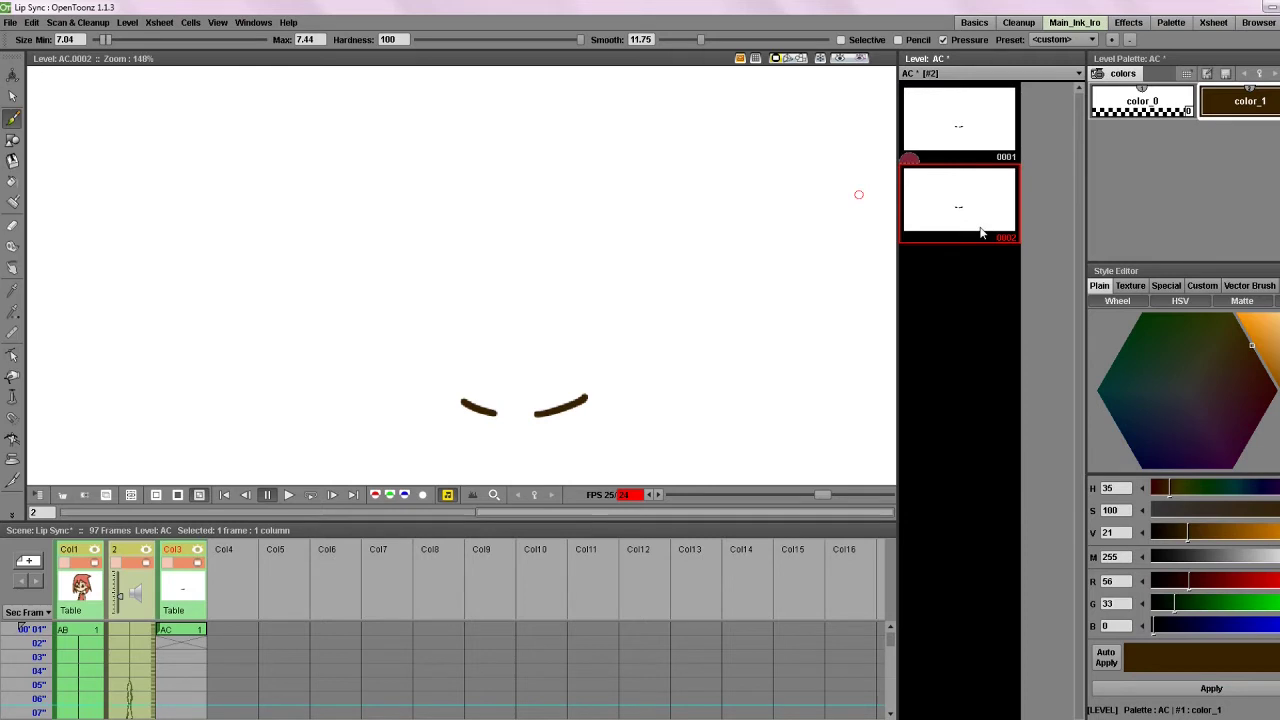
# - Set the AC cell on frame 1 to drawing 2 and undo any stray brush mark
pyautogui.click(196, 633)
pyautogui.write('2')
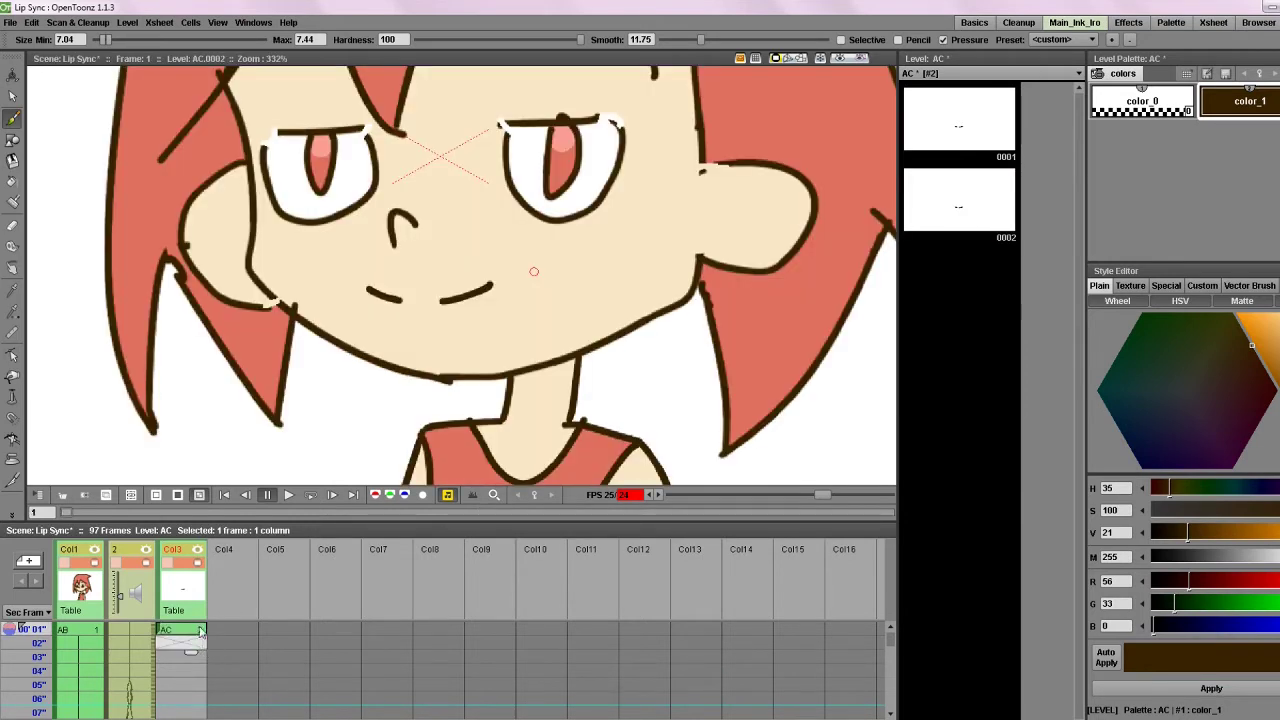
pyautogui.press('Return')
pyautogui.click(650, 235)
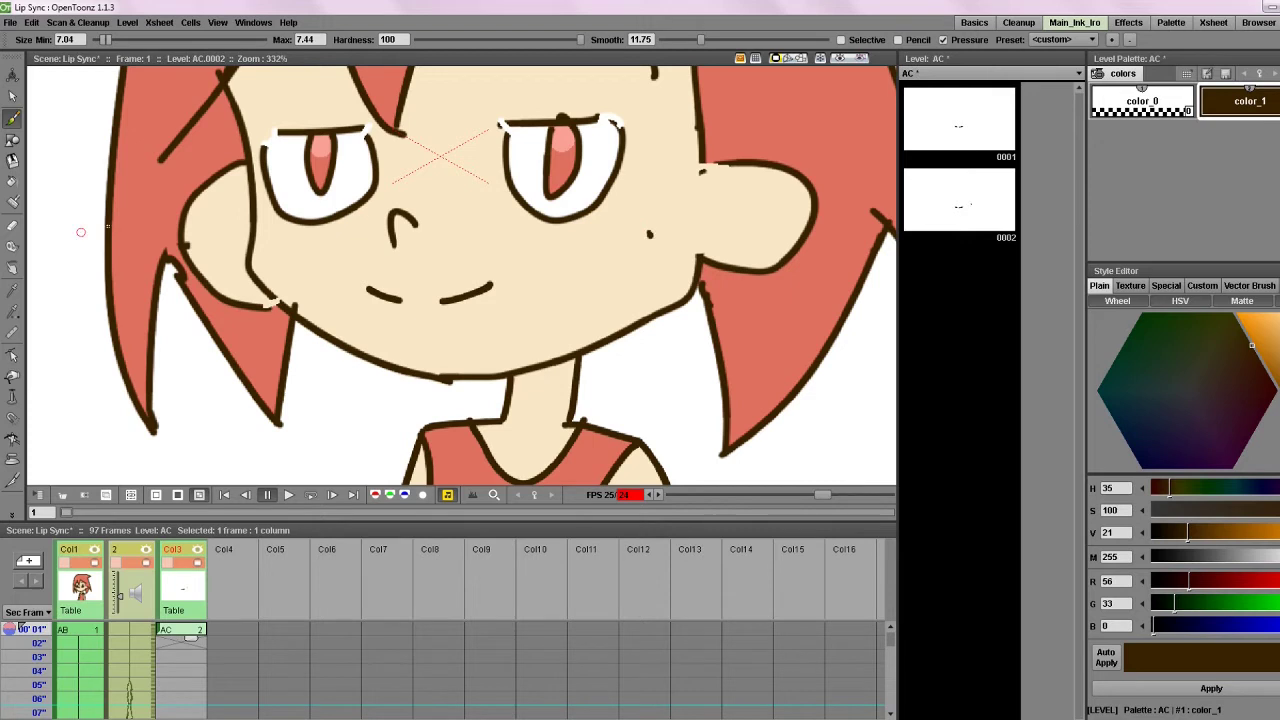
pyautogui.hotkey('ctrl', 'z')
# - Replace the smile strokes on drawing 2 with a small open mouth outline that has a gap on one side
pyautogui.click(12, 225)
pyautogui.moveTo(364, 287); pyautogui.dragTo(507, 290)
pyautogui.click(12, 118)
pyautogui.scroll(2, 397, 266)
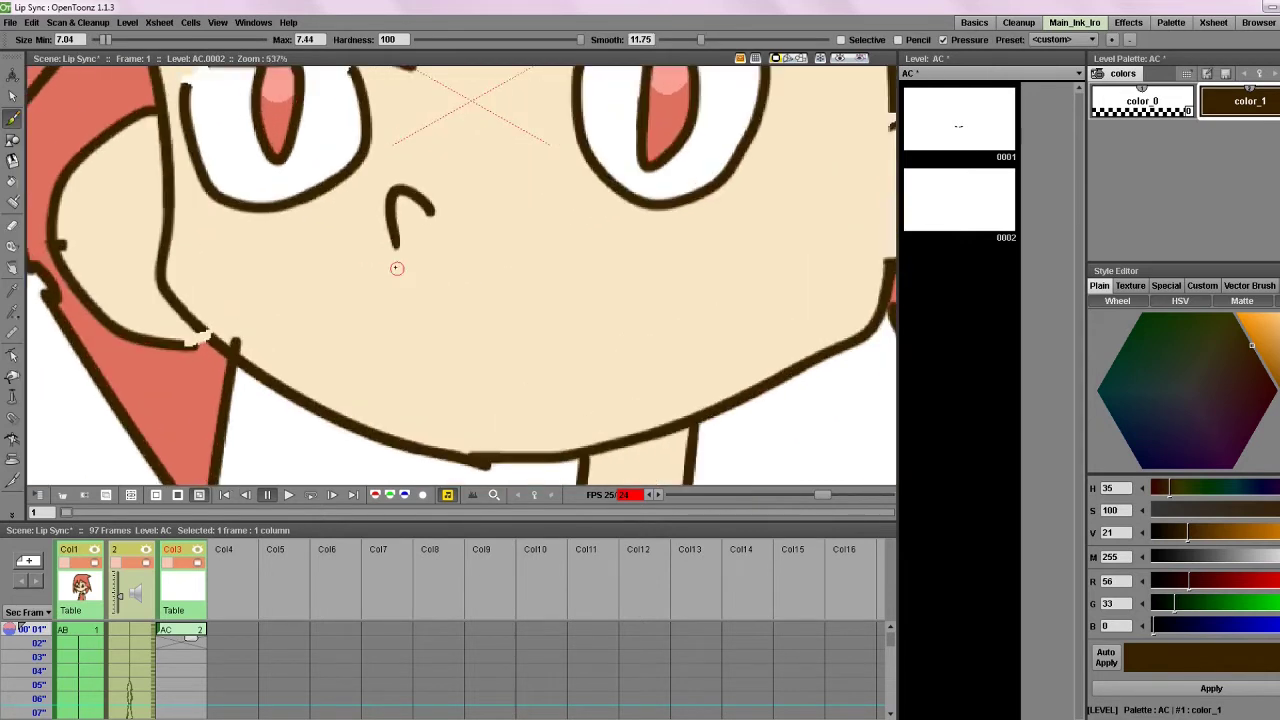
pyautogui.moveTo(372, 266)
pyautogui.mouseDown()
pyautogui.moveTo(431, 263)
pyautogui.moveTo(427, 330)
pyautogui.moveTo(388, 306)
pyautogui.mouseUp()
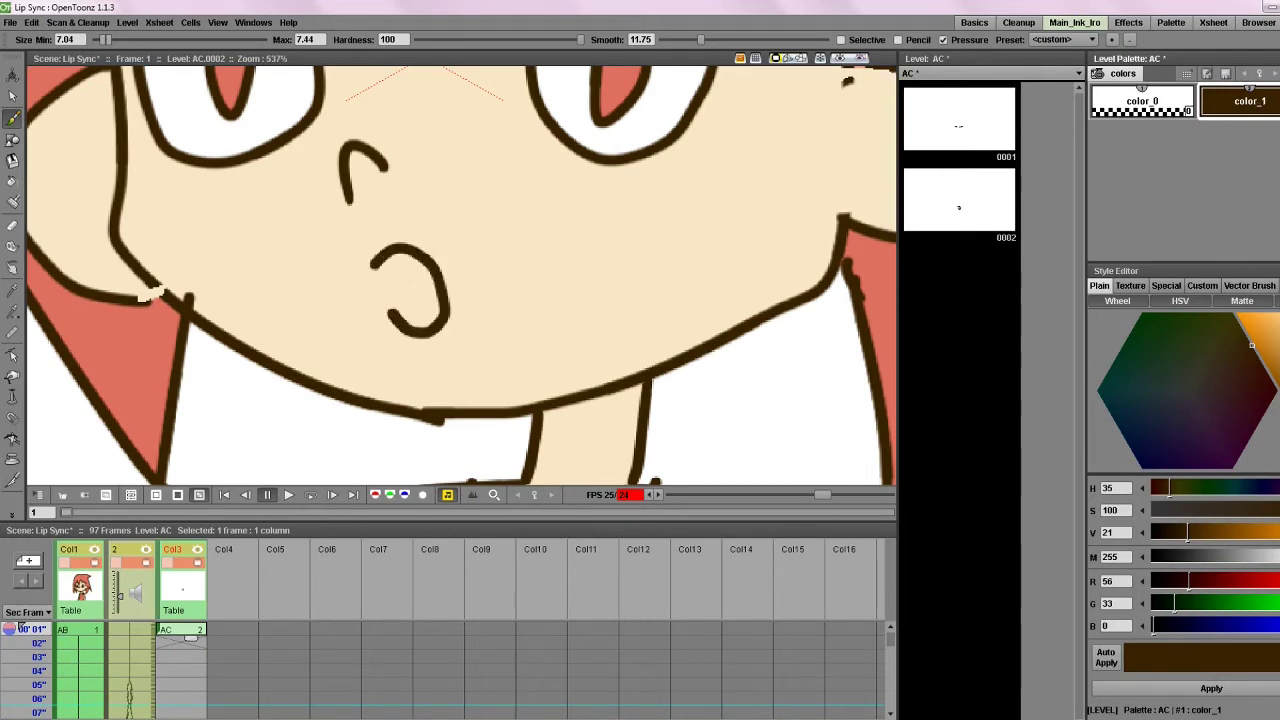
# - Add a new style to the AC palette and set its colour to white (RGB 255, 255, 255)
pyautogui.click(1279, 73)
pyautogui.click(1279, 315)
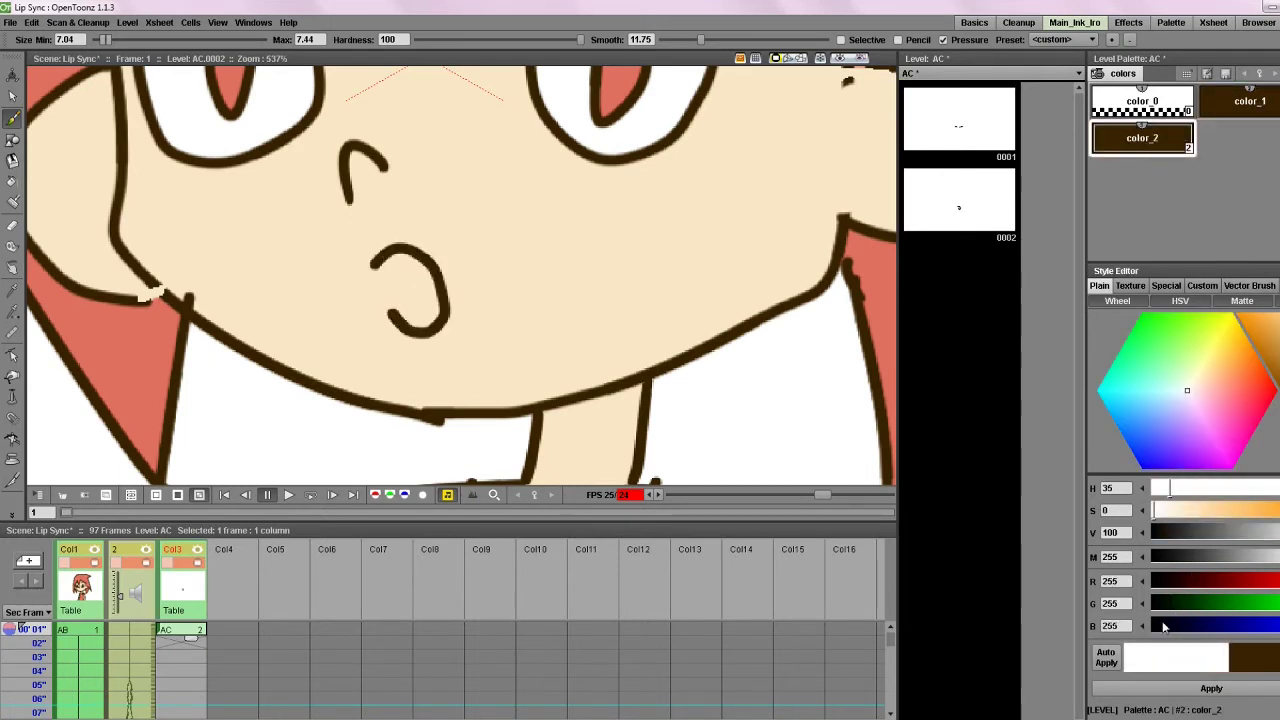
pyautogui.click(1170, 689)
# - Paint the inside of the open mouth white with the Paint Brush in Areas mode
pyautogui.press('j')
pyautogui.moveTo(371, 251)
pyautogui.mouseDown()
pyautogui.moveTo(409, 280)
pyautogui.moveTo(410, 303)
pyautogui.mouseUp()
pyautogui.scroll(-3, 629, 194)
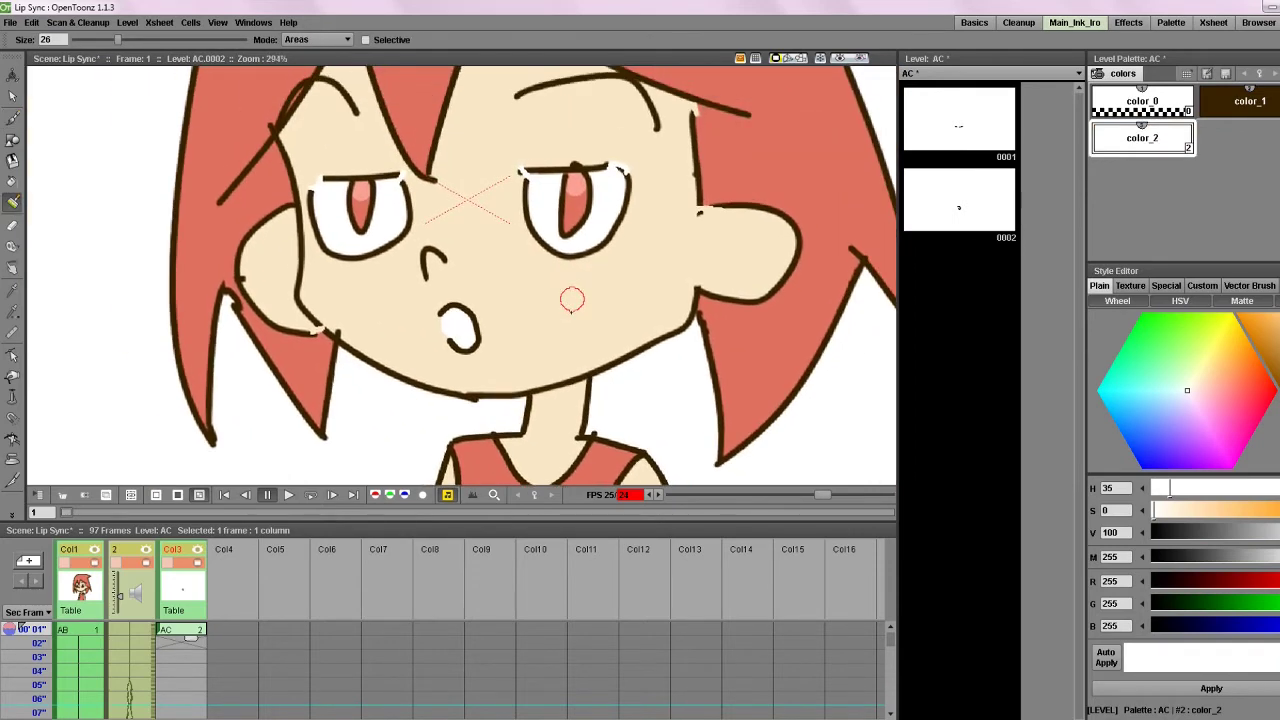
# - Duplicate drawing 0002 in the AC level and set the frame 1 cell to drawing 3
pyautogui.click(945, 212)
pyautogui.rightClick(955, 210)
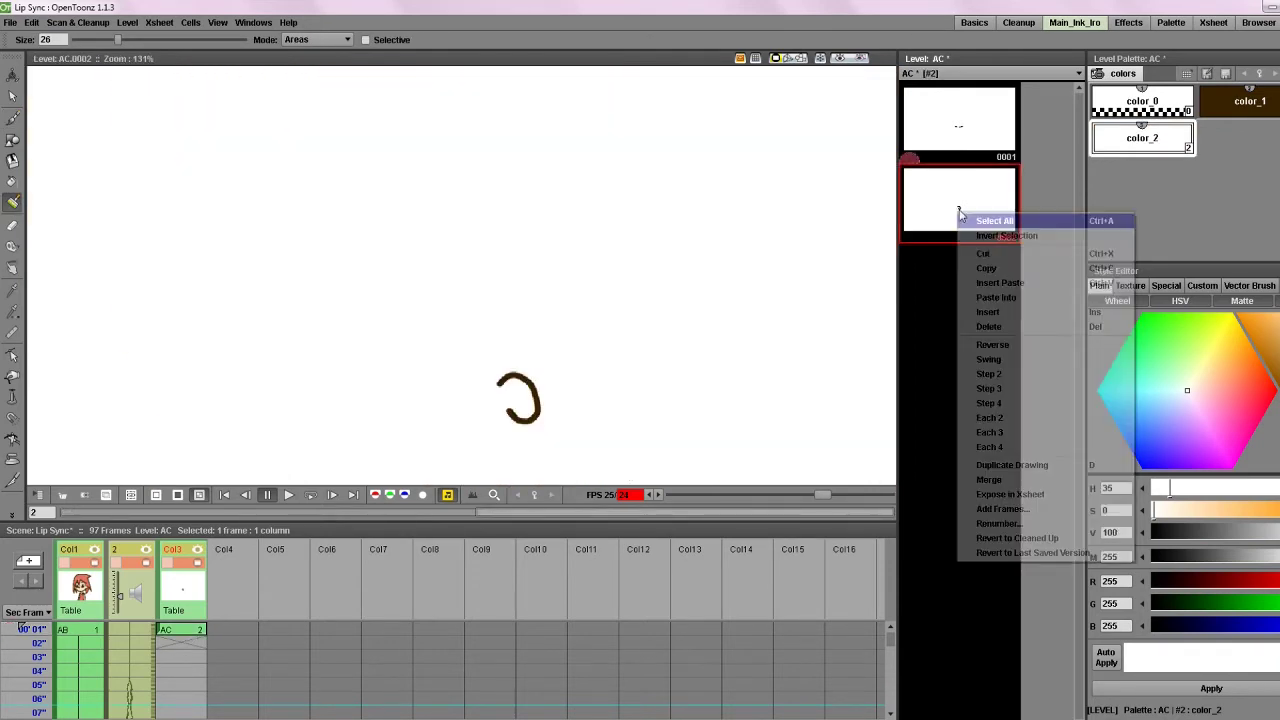
pyautogui.click(1005, 465)
pyautogui.doubleClick(189, 633)
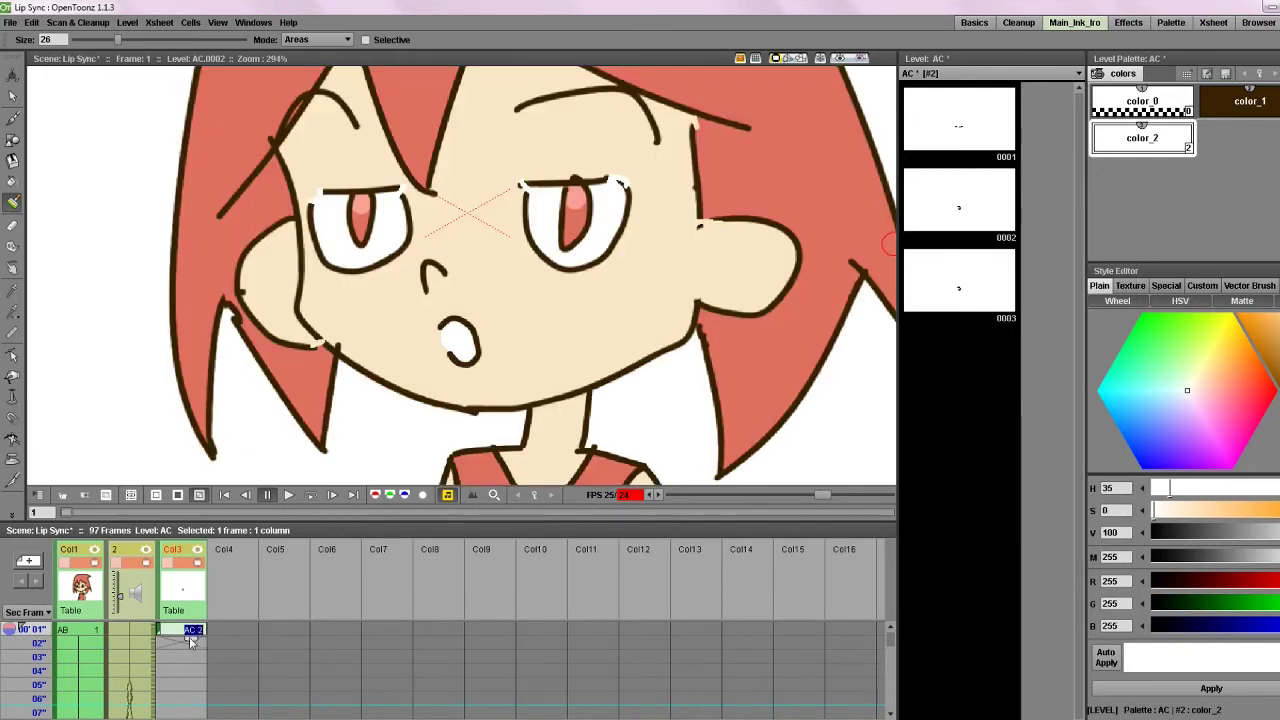
pyautogui.write('3')
pyautogui.press('Return')
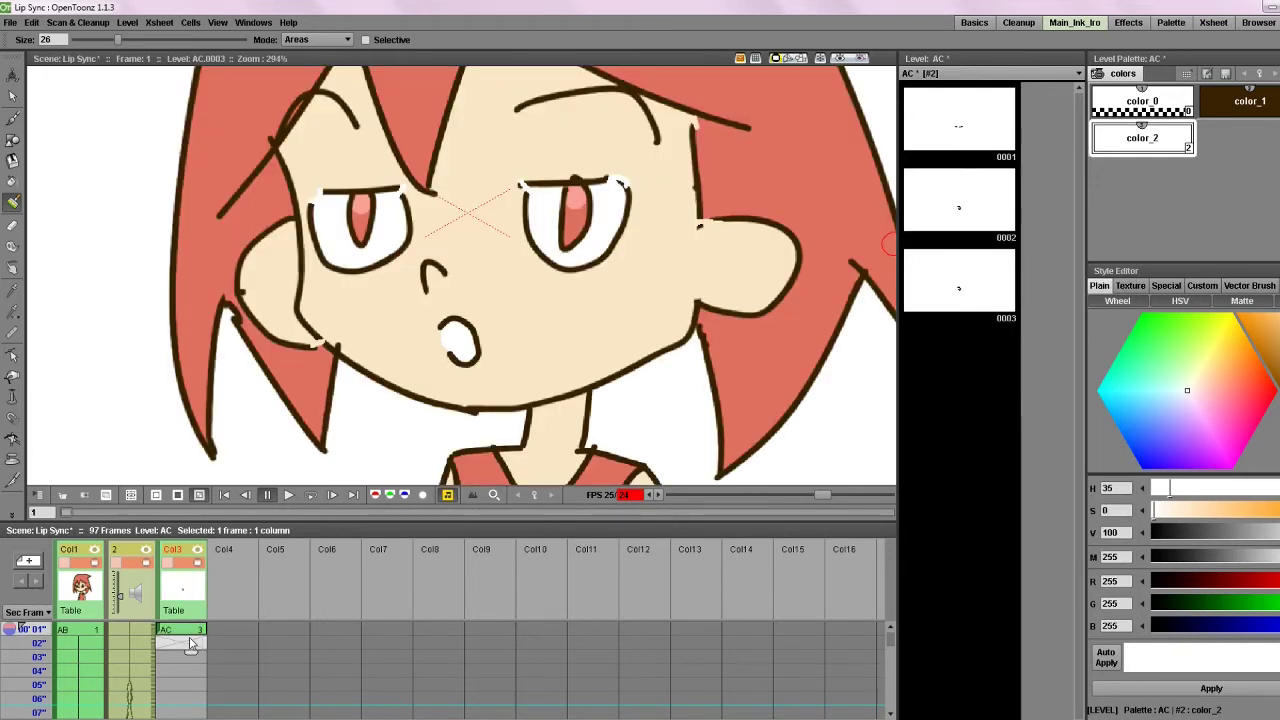
# - Erase the copied mouth's outline and white fill from drawing 3 using the Eraser in Lines and Areas modes, and switch back to the Brush
pyautogui.click(12, 225)
pyautogui.moveTo(452, 330); pyautogui.dragTo(457, 346)
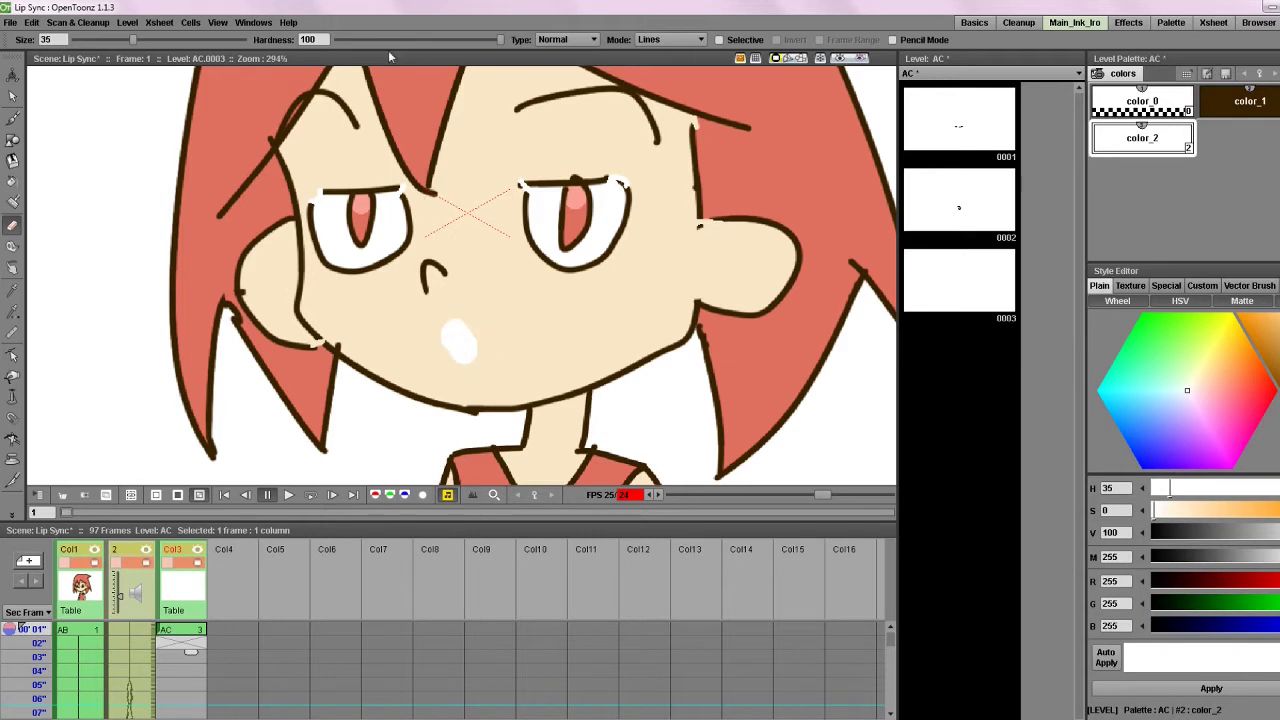
pyautogui.click(667, 40)
pyautogui.click(665, 76)
pyautogui.moveTo(431, 337); pyautogui.dragTo(498, 343)
pyautogui.click(12, 117)
pyautogui.scroll(3, 500, 278)
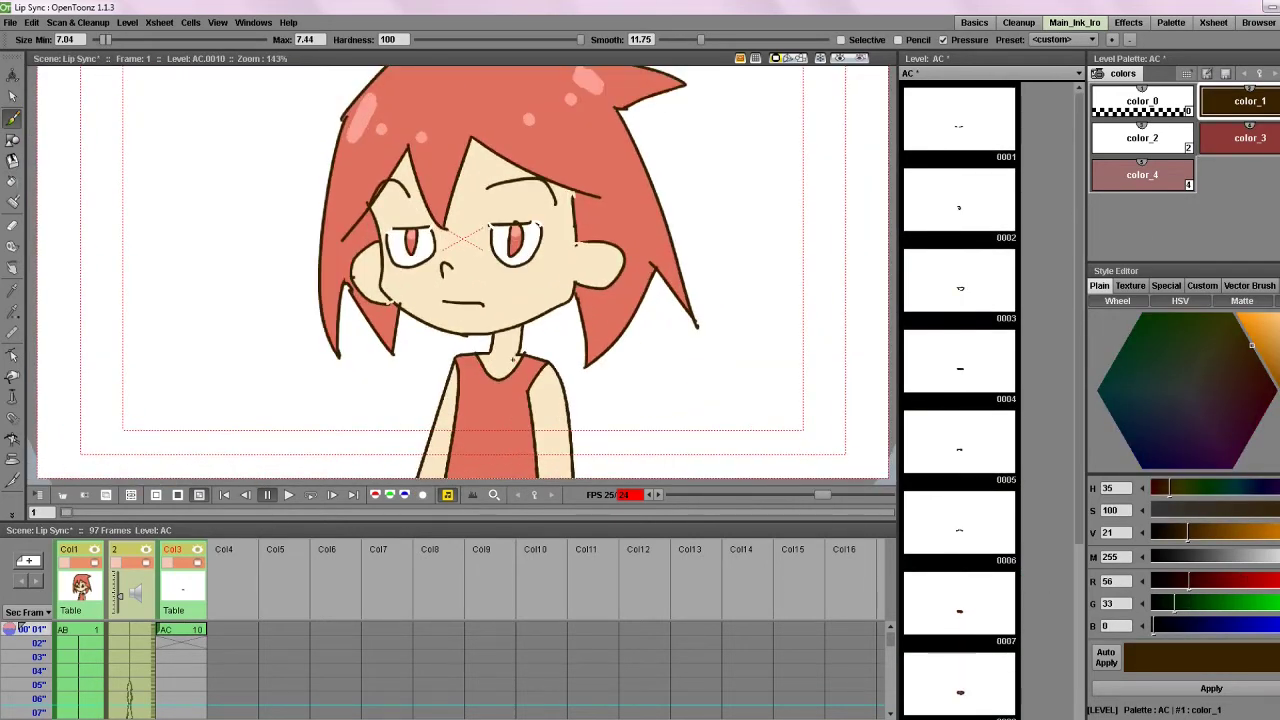
# - Set the frame 1 cell of the AC column to drawing 1
pyautogui.click(170, 630)
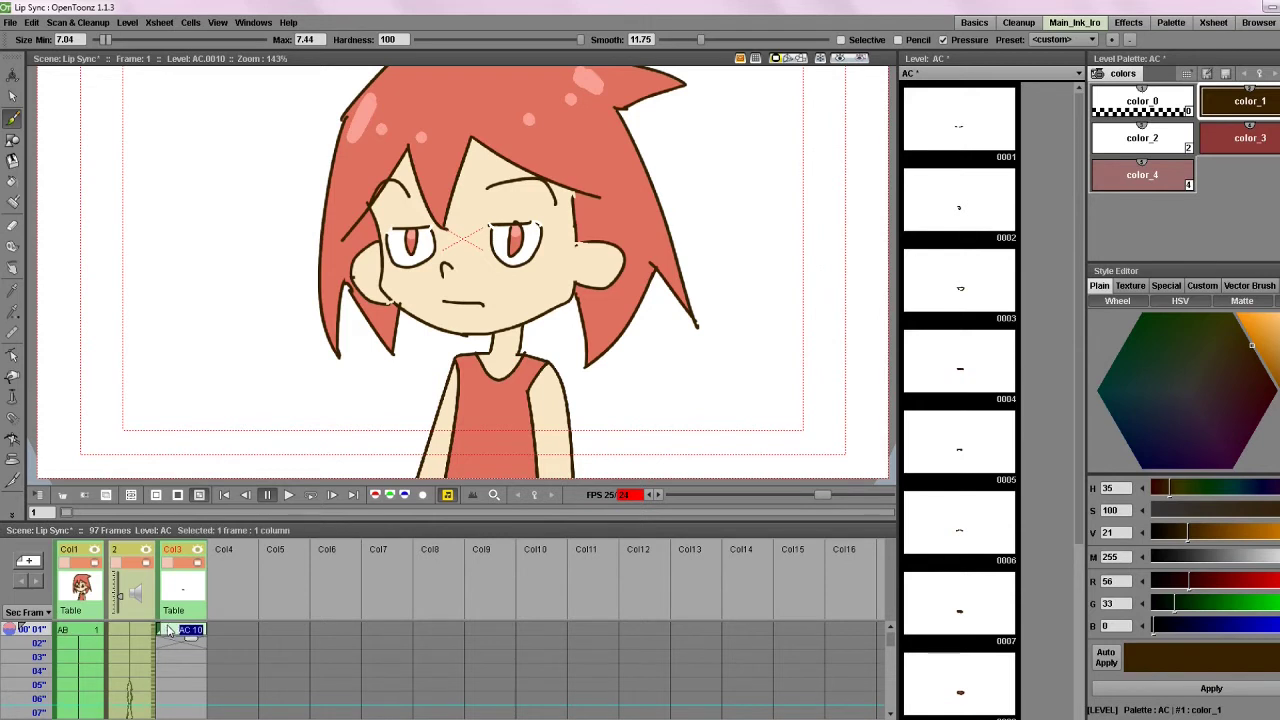
pyautogui.write('1')
pyautogui.press('Return')
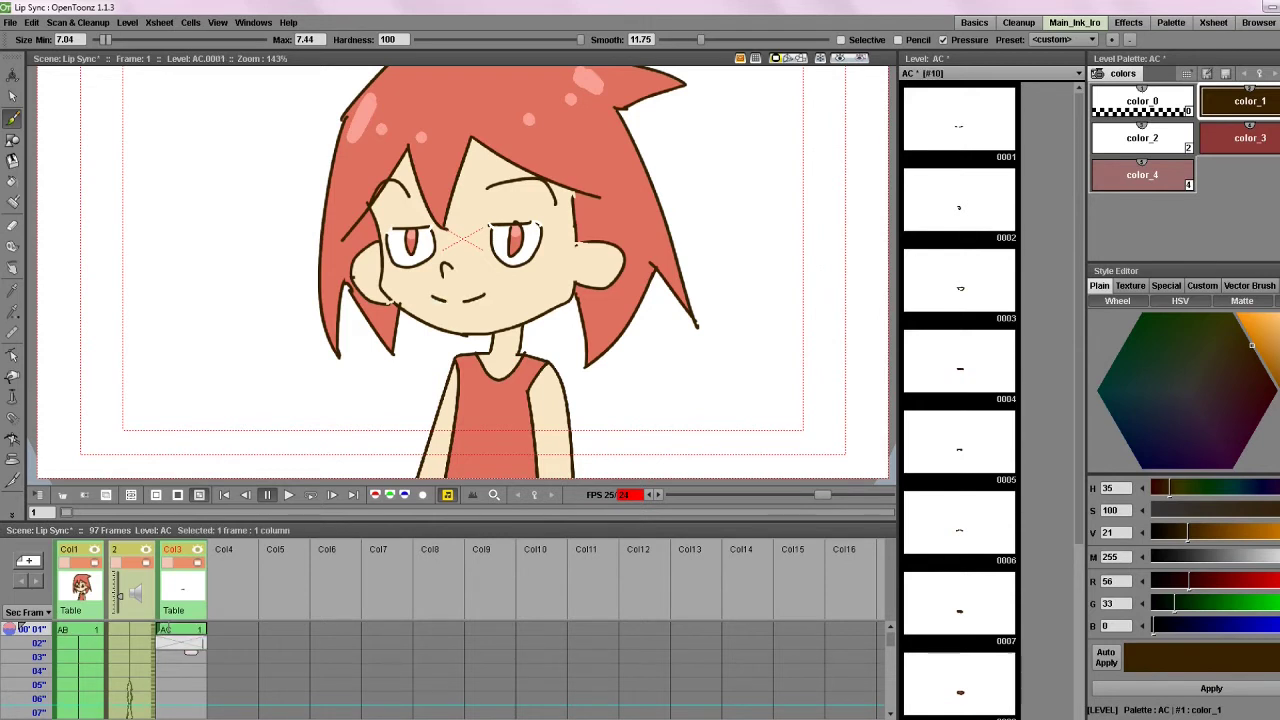
pyautogui.click(174, 618)
pyautogui.click(175, 631)
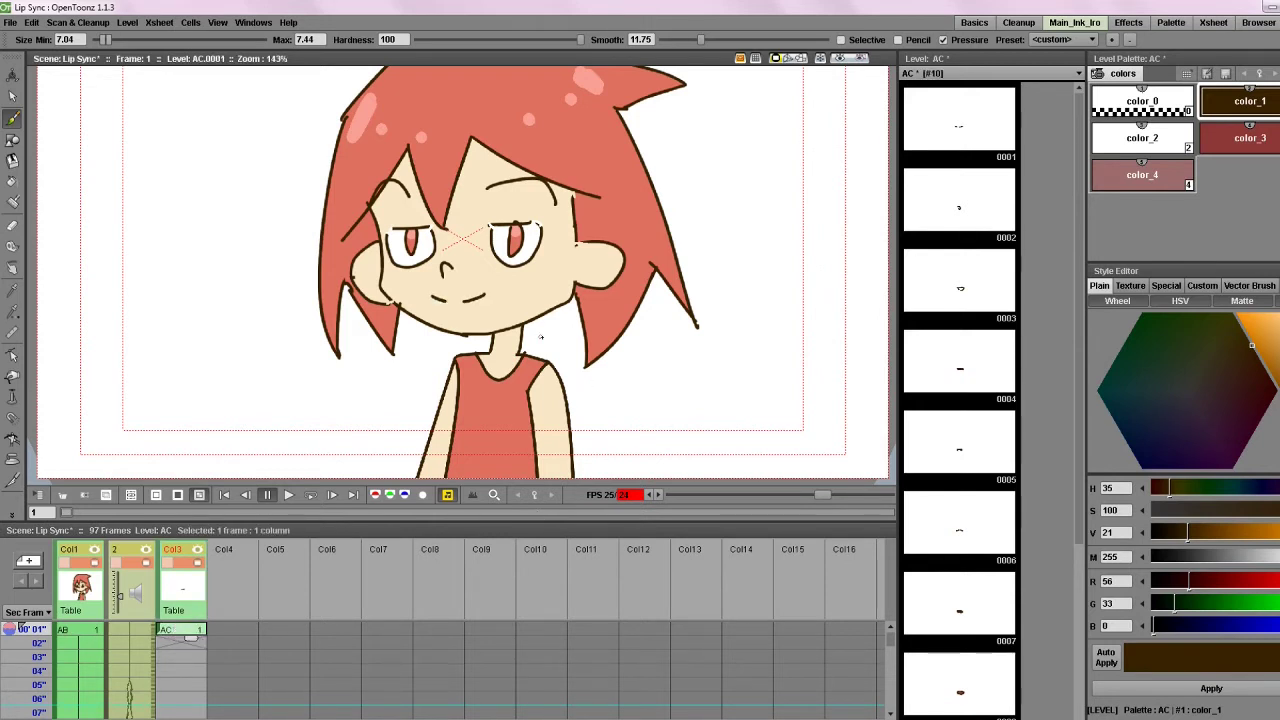
pyautogui.scroll(2, 508, 304)
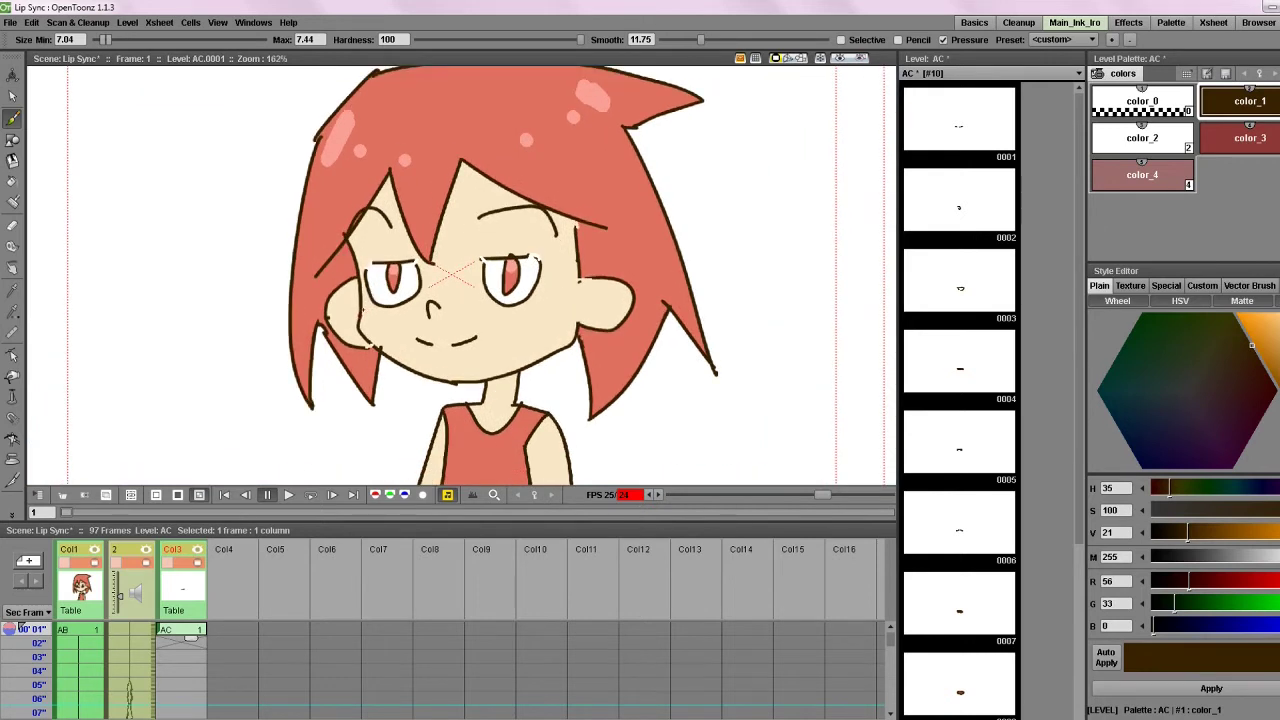
# - Set the frame 1 cell of the AC column to drawing 10 and extend that exposure through frame 5
pyautogui.scroll(-3, 965, 540)
pyautogui.scroll(-5, 965, 540)
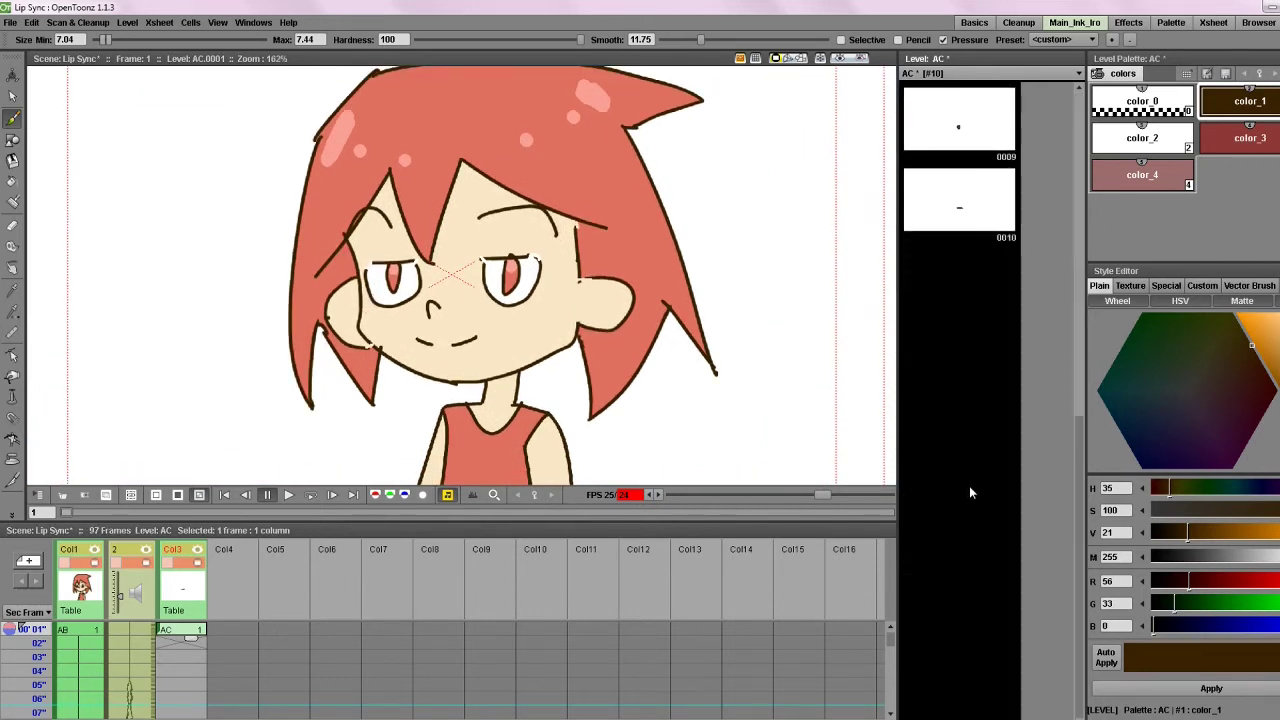
pyautogui.scroll(5, 970, 492)
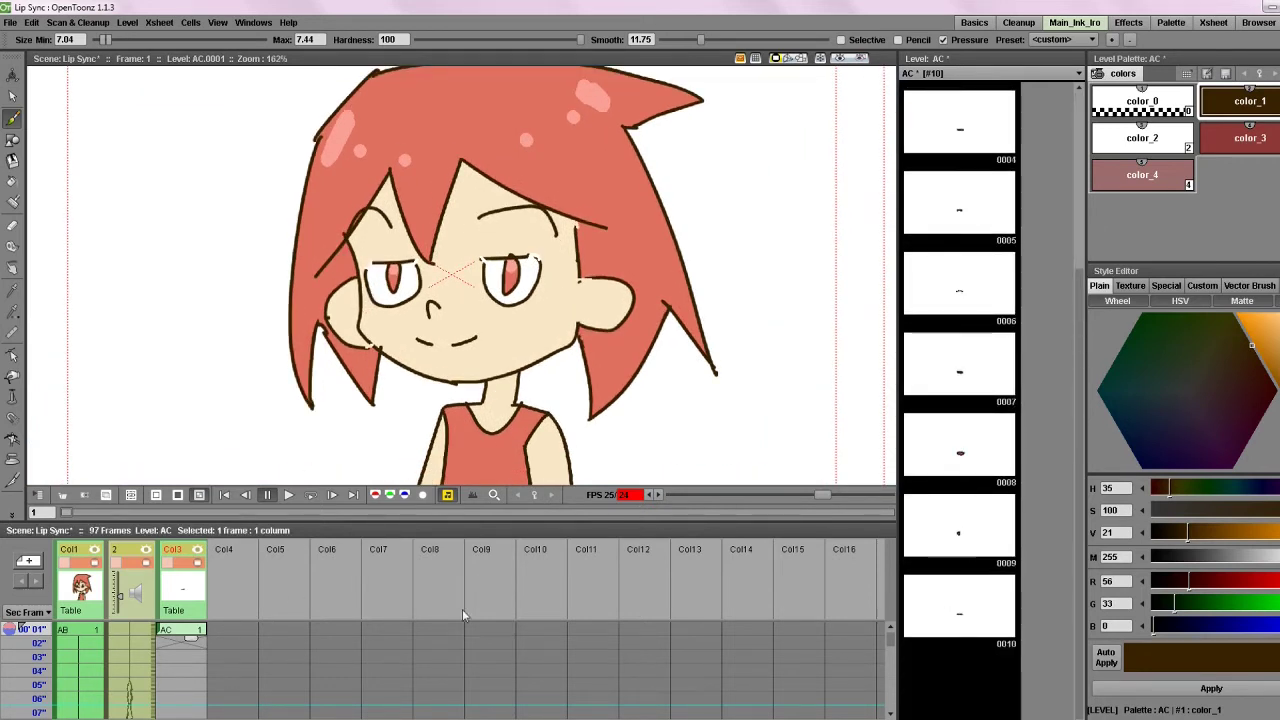
pyautogui.doubleClick(185, 634)
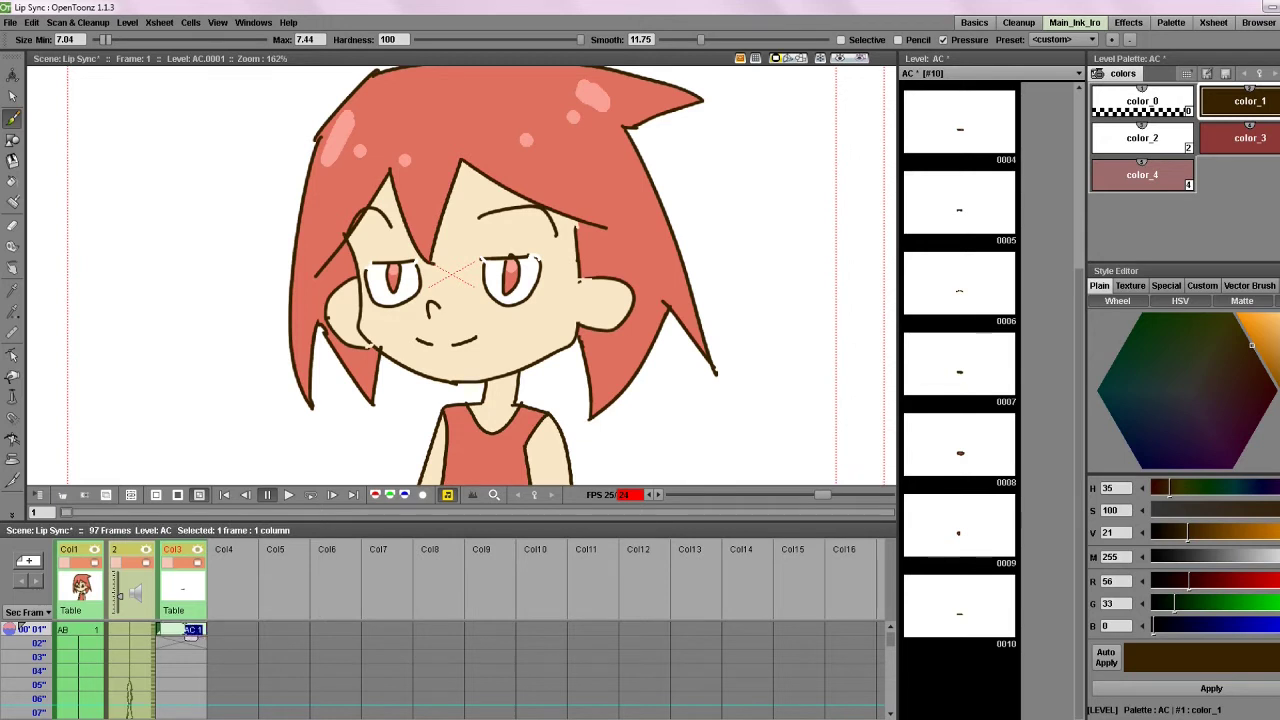
pyautogui.write('10')
pyautogui.press('Return')
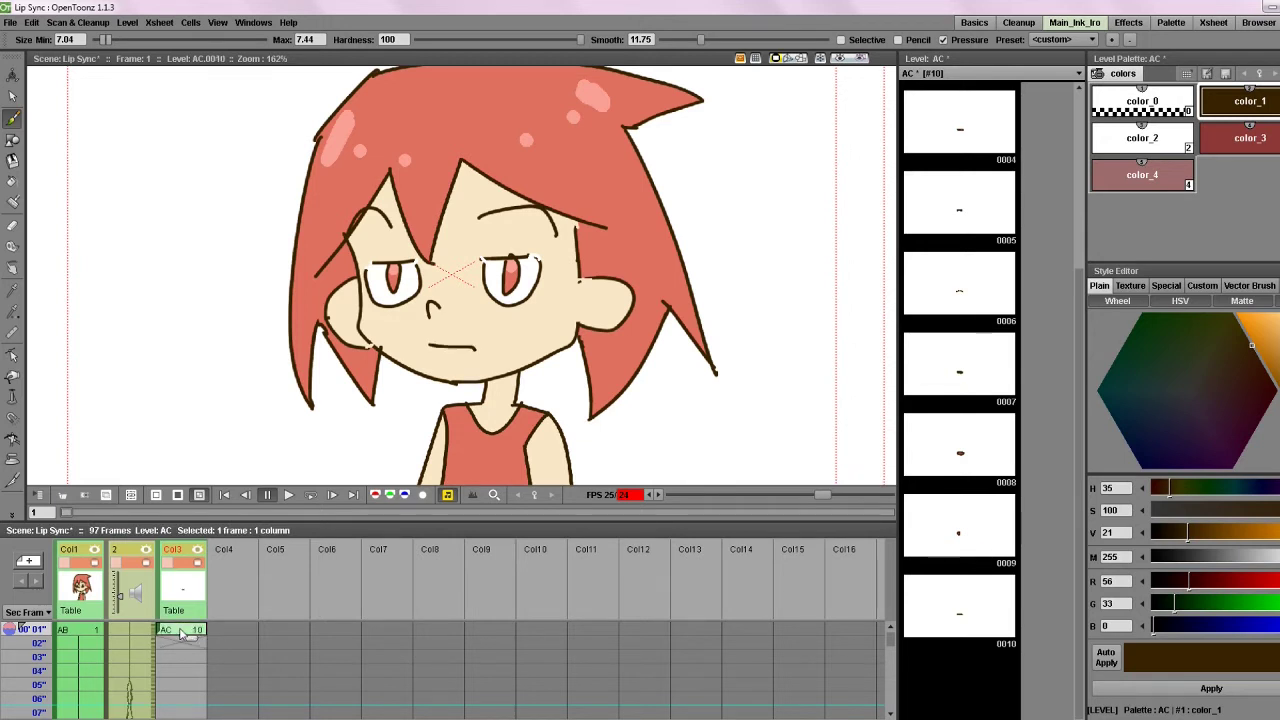
pyautogui.moveTo(190, 640); pyautogui.dragTo(181, 698)
pyautogui.scroll(-1, 182, 650)
pyautogui.scroll(2, 152, 644)
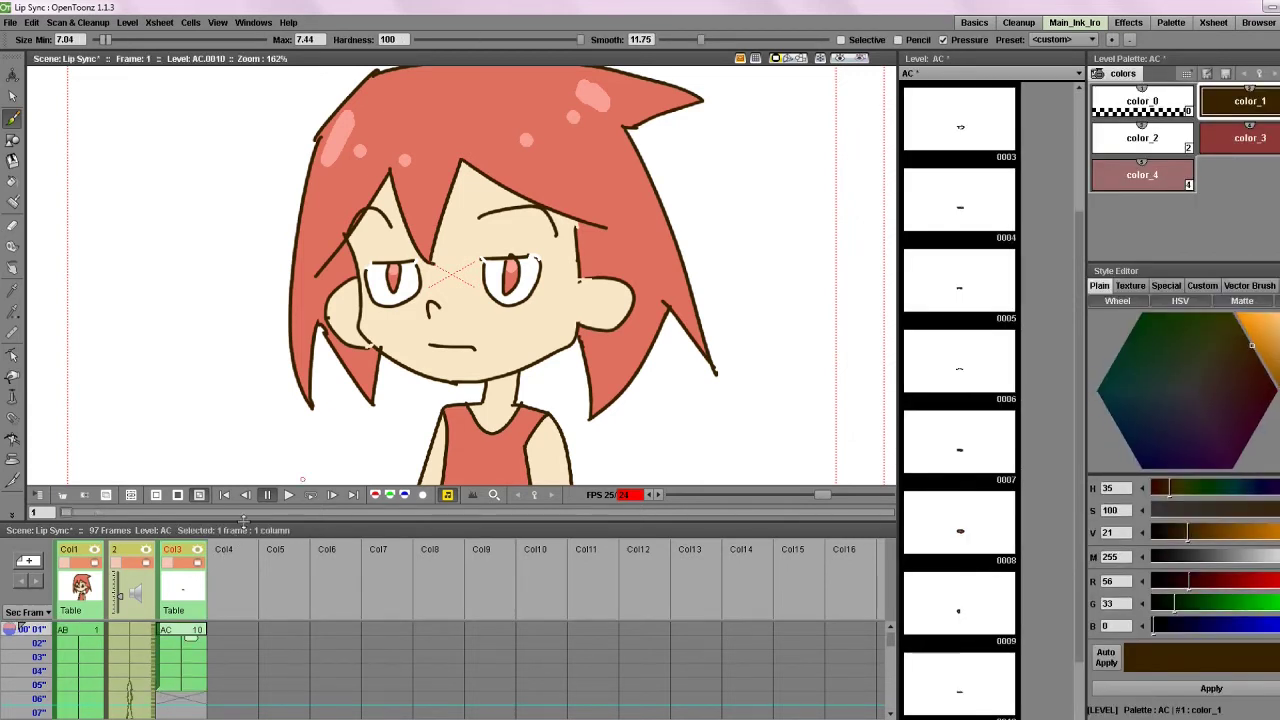
# - Play back the scene twice, returning to frame 1 in between, to check the mouth timing against the audio
pyautogui.click(287, 495)
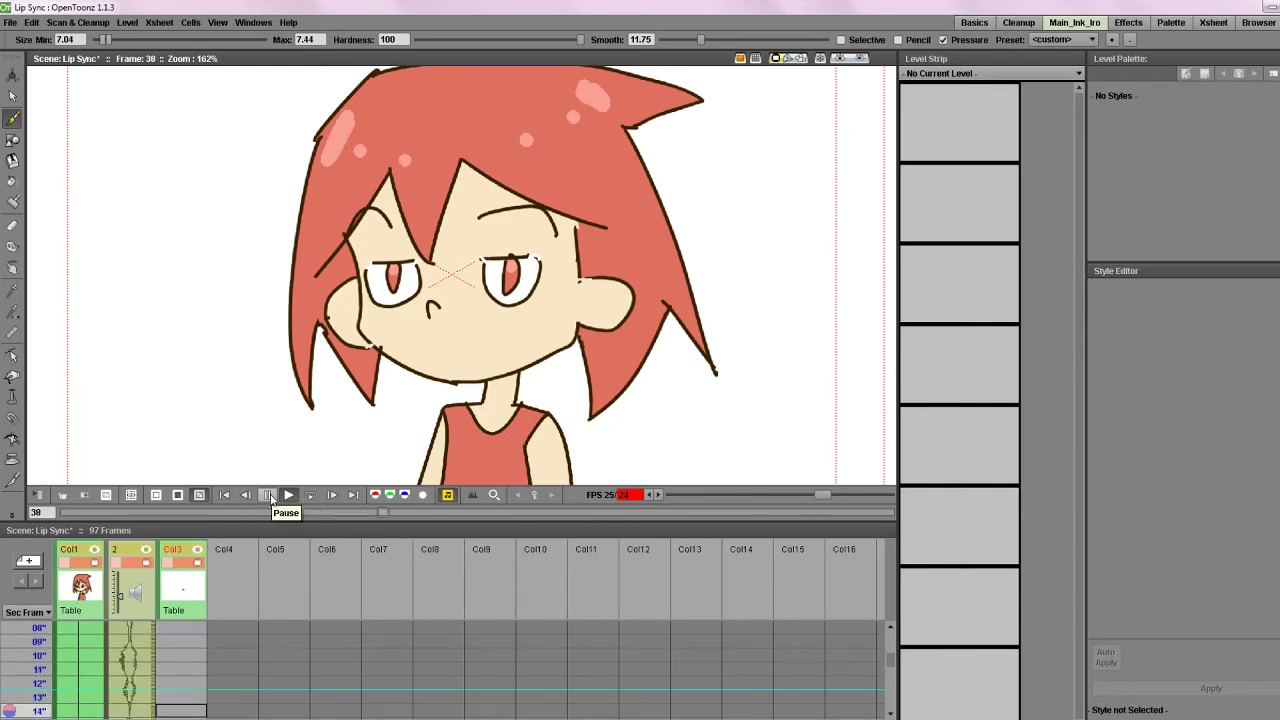
pyautogui.click(268, 495)
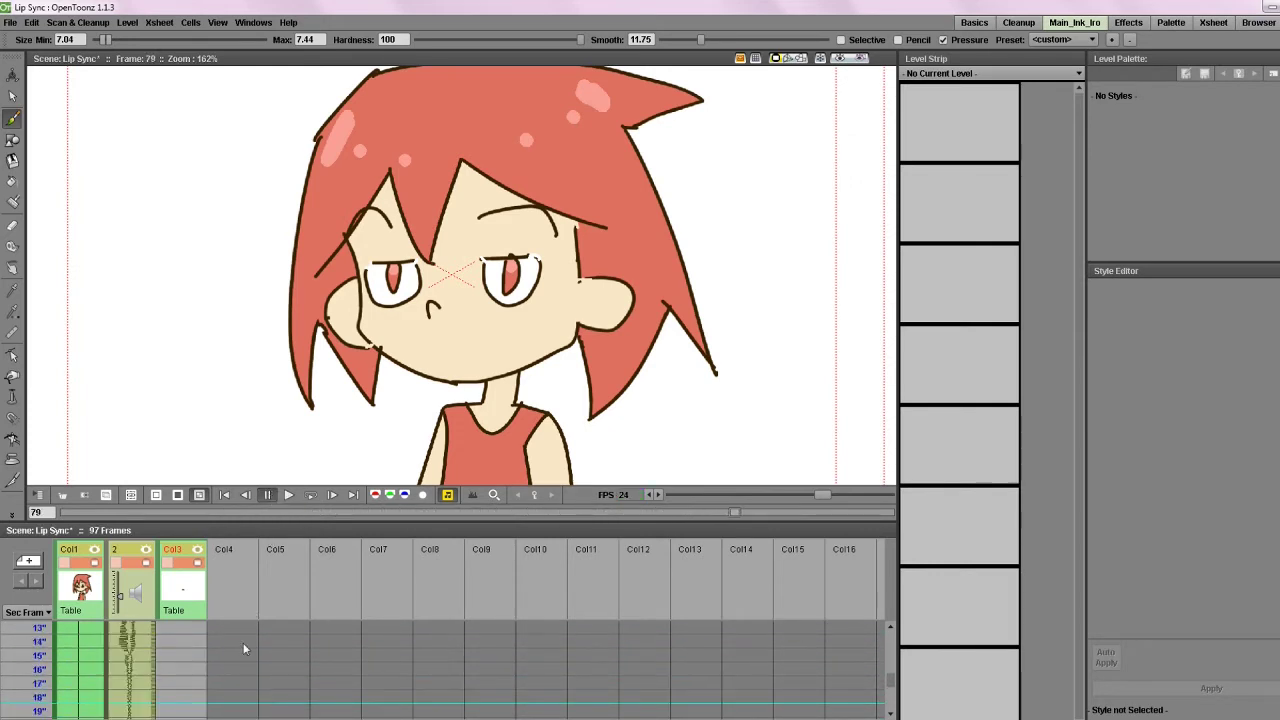
pyautogui.scroll(5, 228, 668)
pyautogui.click(168, 698)
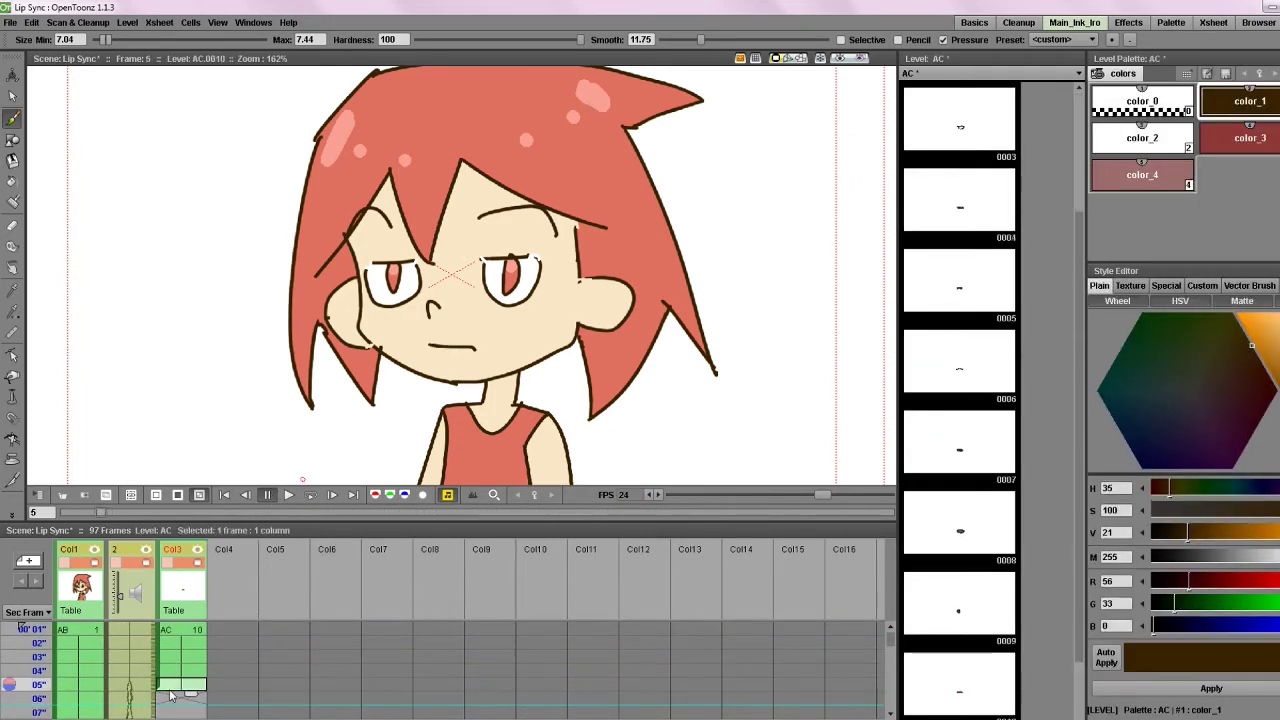
pyautogui.press('Up')
pyautogui.press('Up')
pyautogui.press('Up')
pyautogui.press('Up')
pyautogui.press('Up')
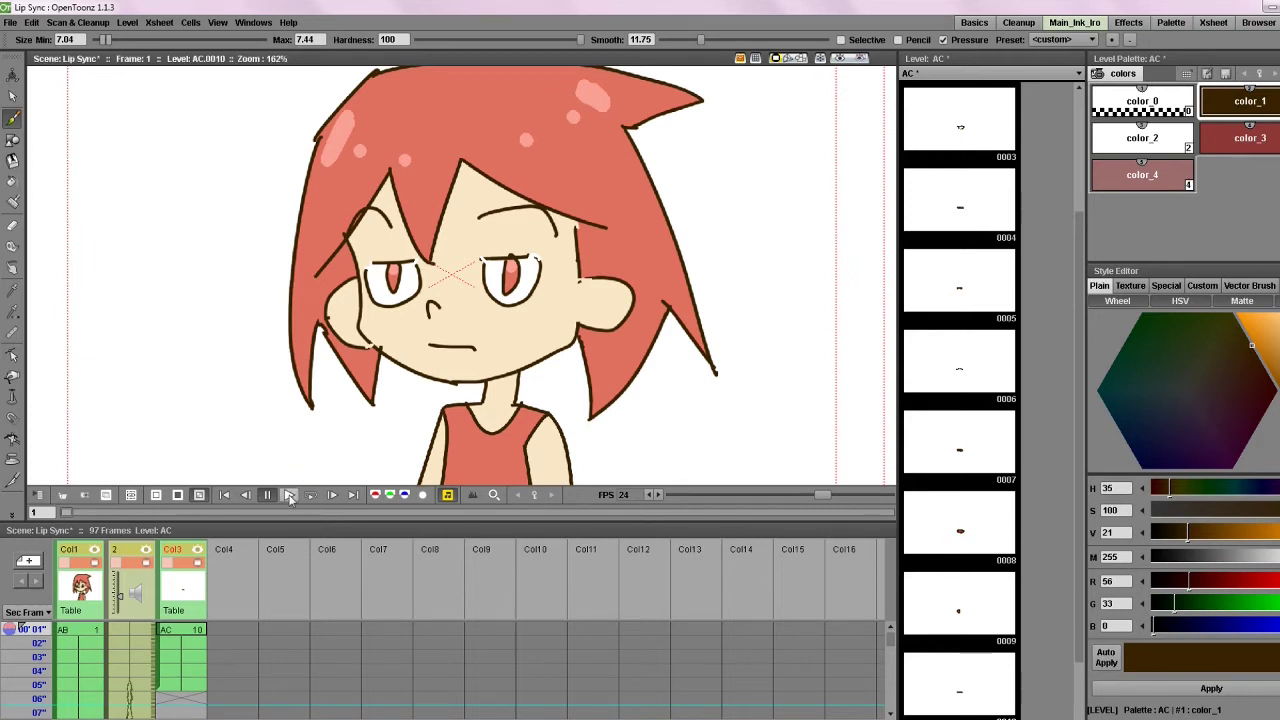
pyautogui.click(280, 495)
pyautogui.click(268, 495)
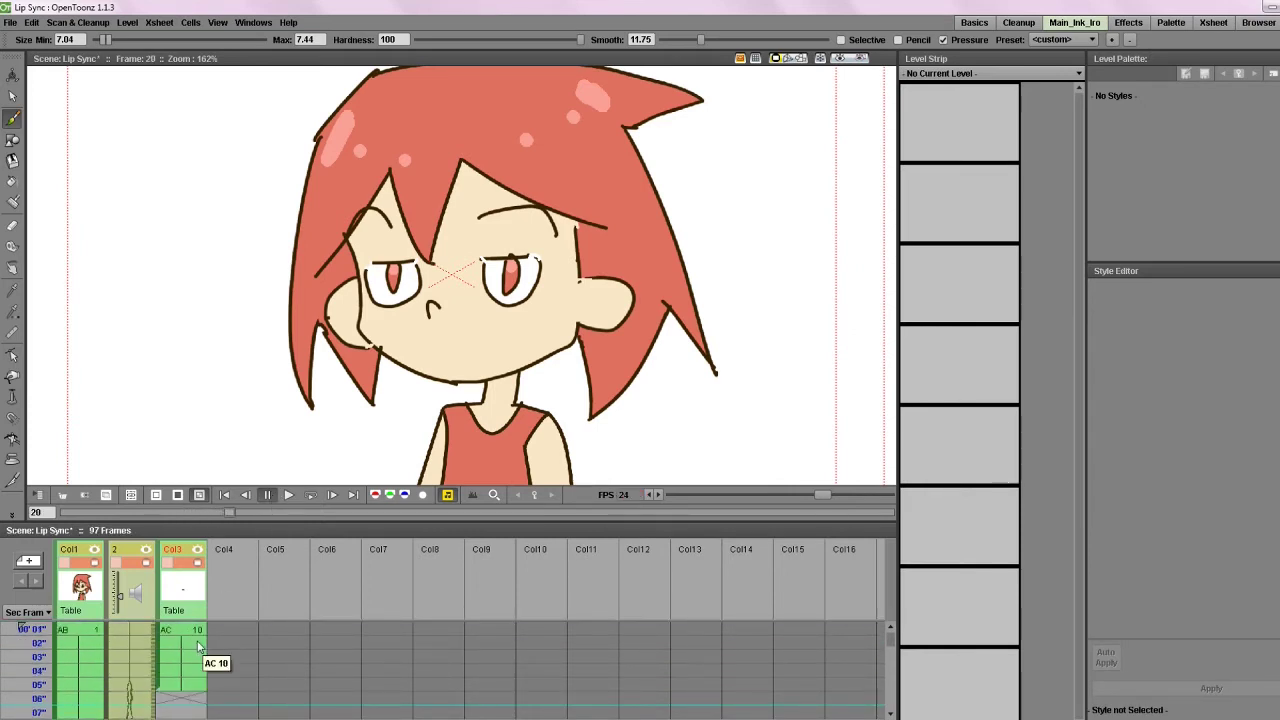
# - Set the frame 6 cell of the AC column to drawing 4 and extend it through frame 8
pyautogui.click(180, 699)
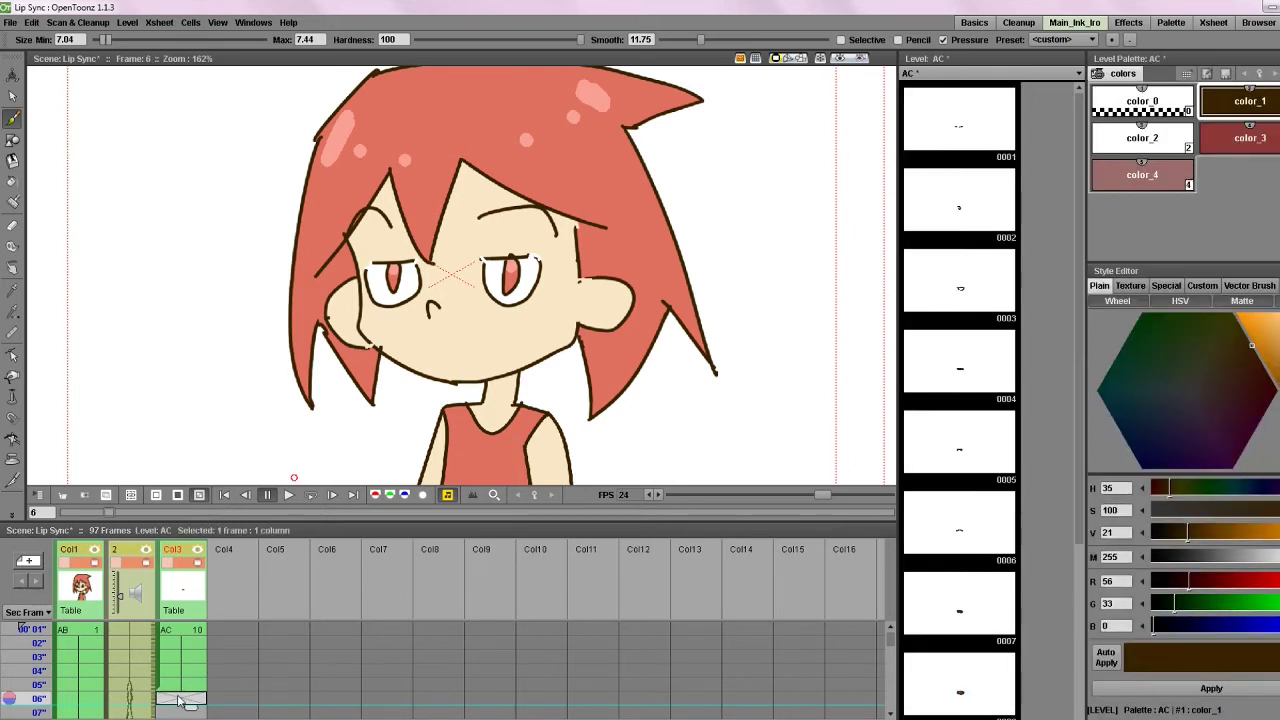
pyautogui.click(958, 378)
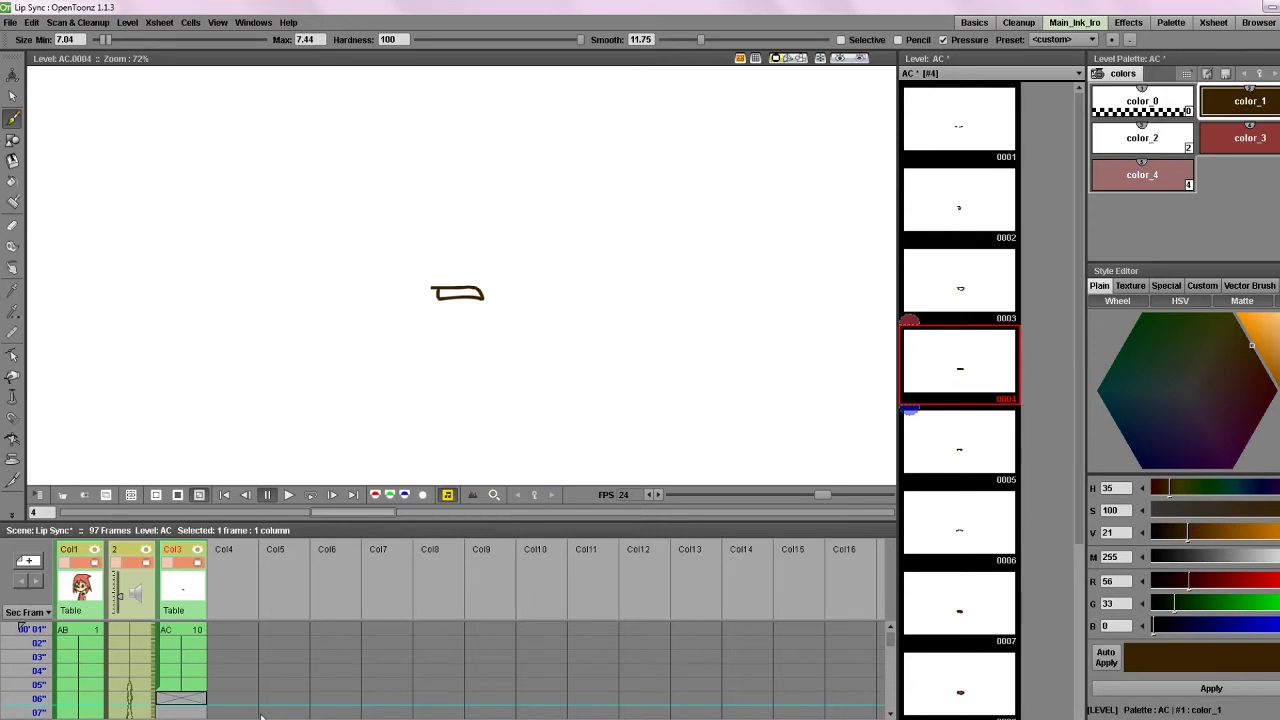
pyautogui.click(174, 703)
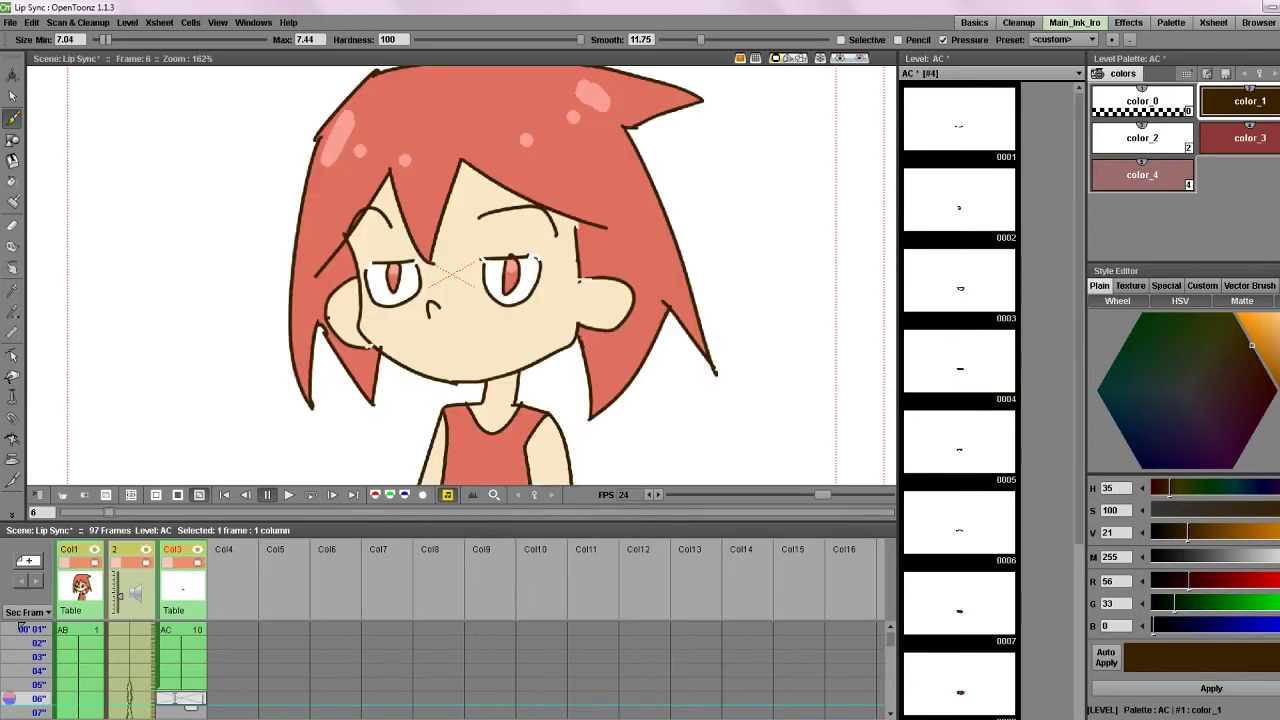
pyautogui.press('Return')
pyautogui.click(190, 699)
pyautogui.moveTo(191, 708); pyautogui.dragTo(191, 716)
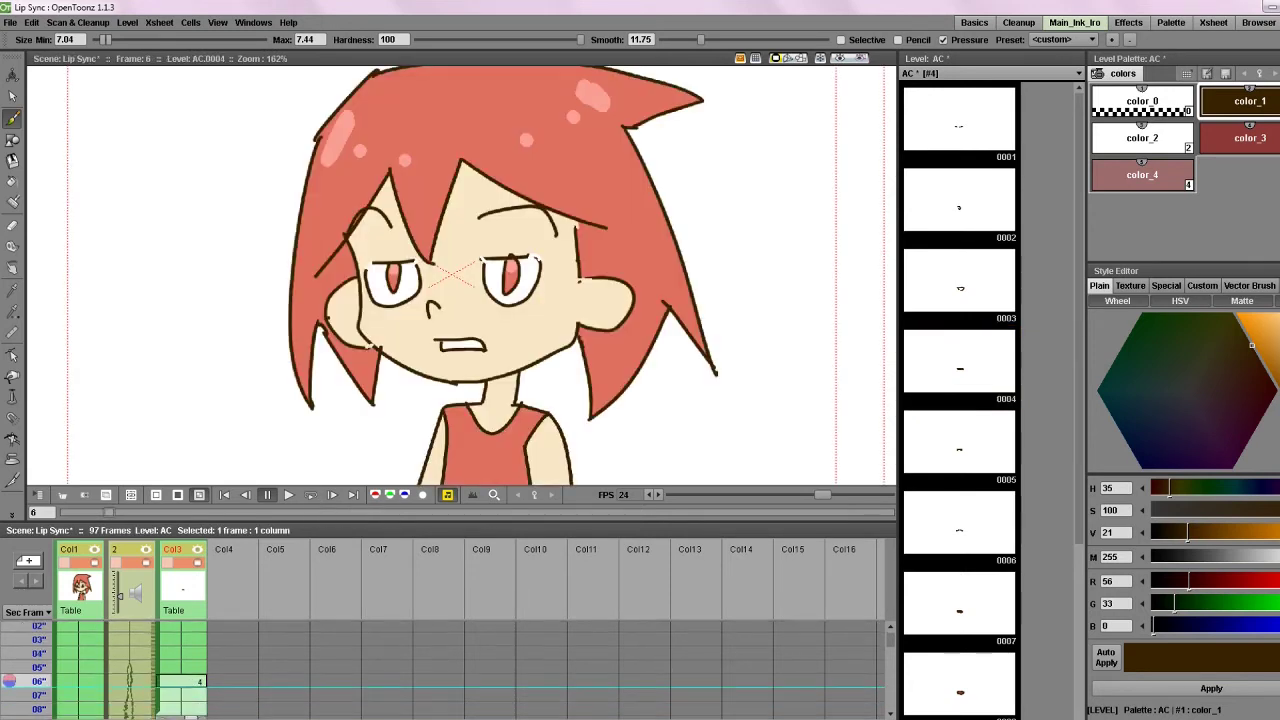
pyautogui.scroll(-1, 190, 697)
# - Compare the available mouth drawings of the AC level and set the frame 9 cell to drawing 3
pyautogui.click(174, 641)
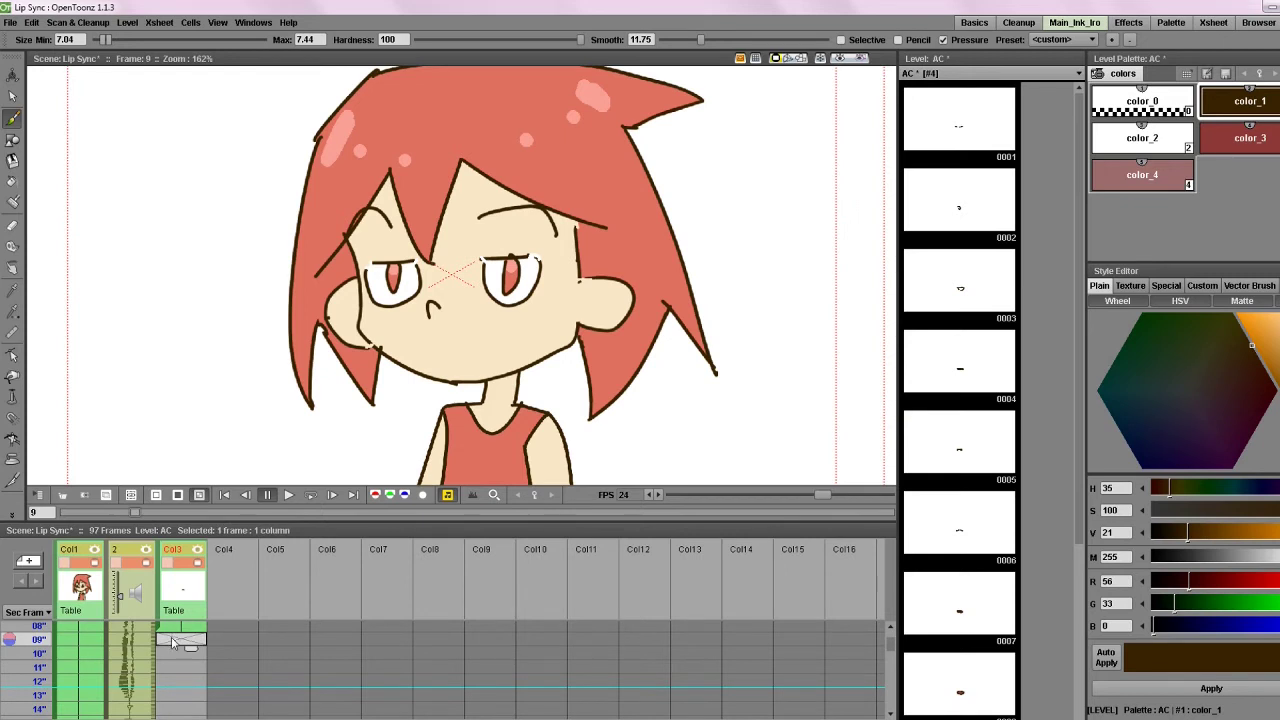
pyautogui.click(958, 290)
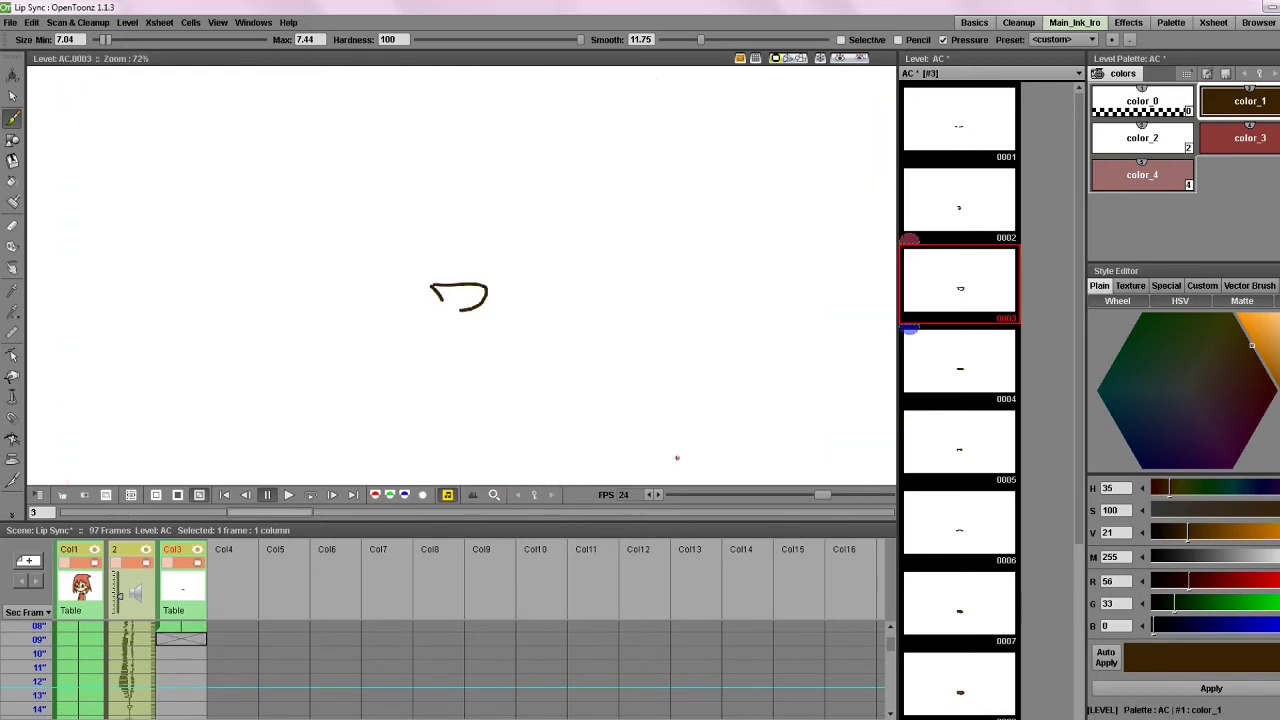
pyautogui.click(967, 530)
pyautogui.click(957, 612)
pyautogui.click(957, 672)
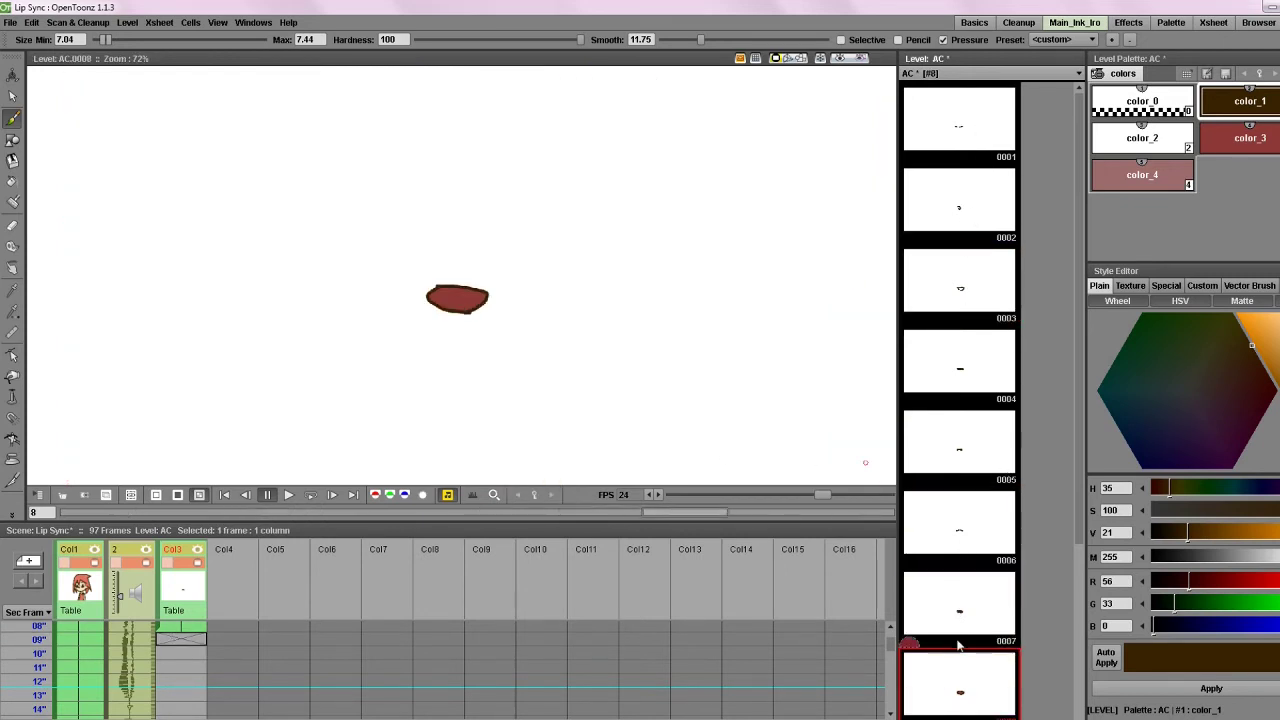
pyautogui.click(178, 642)
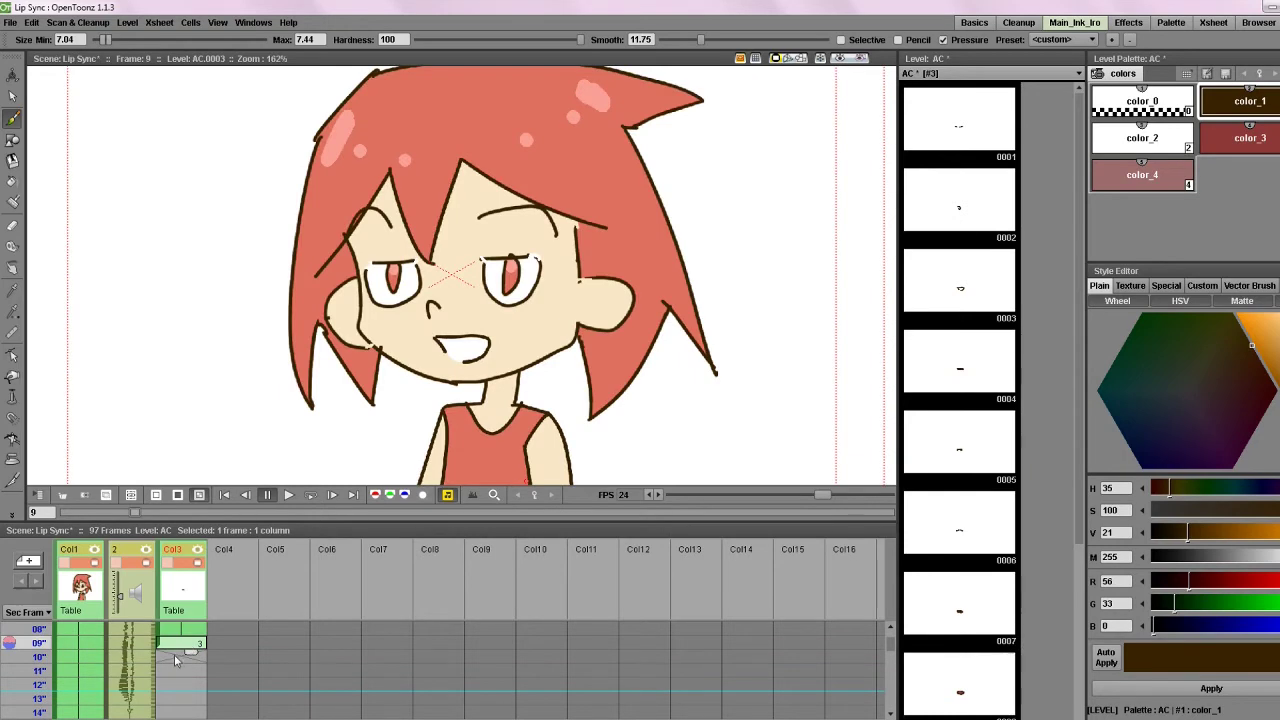
# - Save the scene together with the AC level
pyautogui.scroll(4, 384, 341)
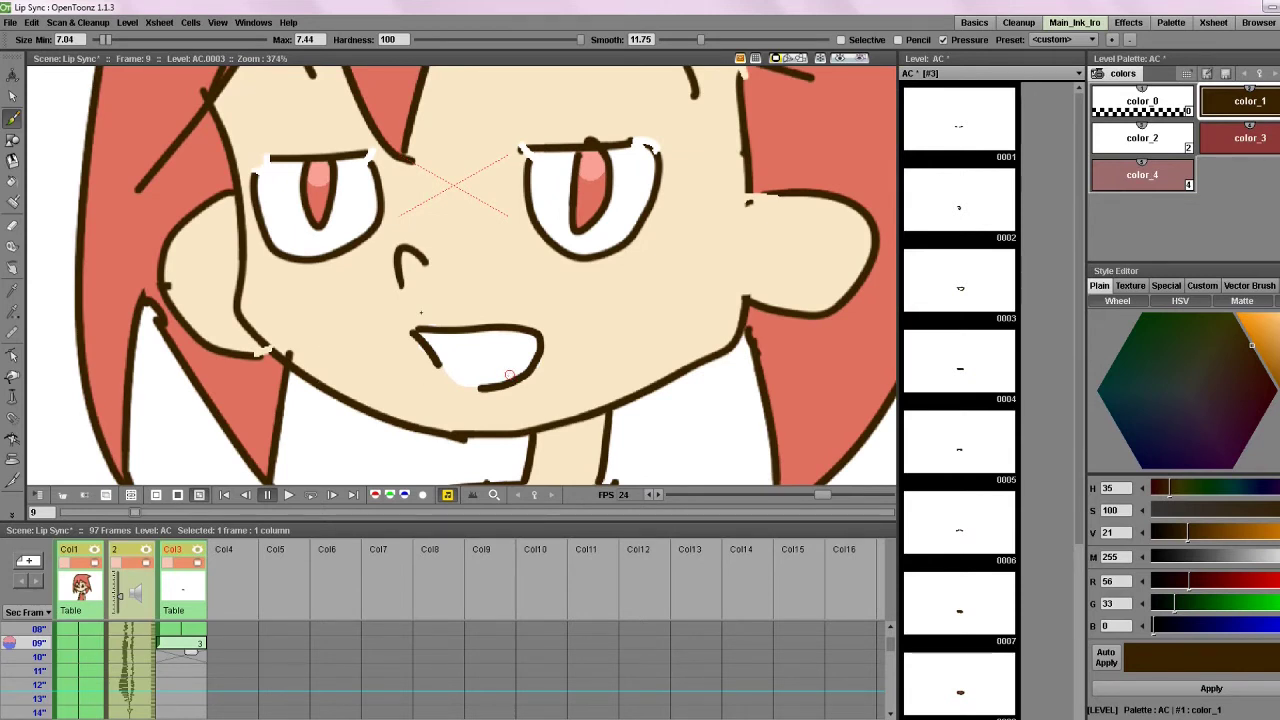
pyautogui.hotkey('ctrl', 's')
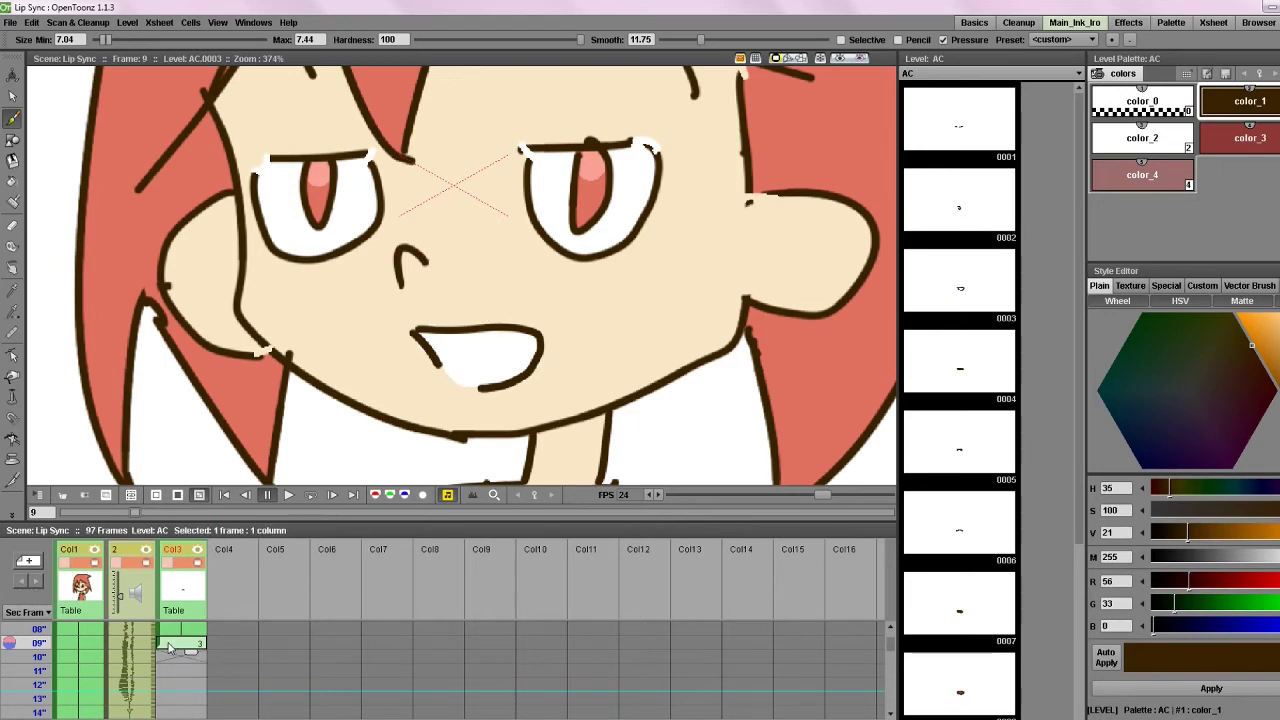
pyautogui.scroll(-3, 521, 298)
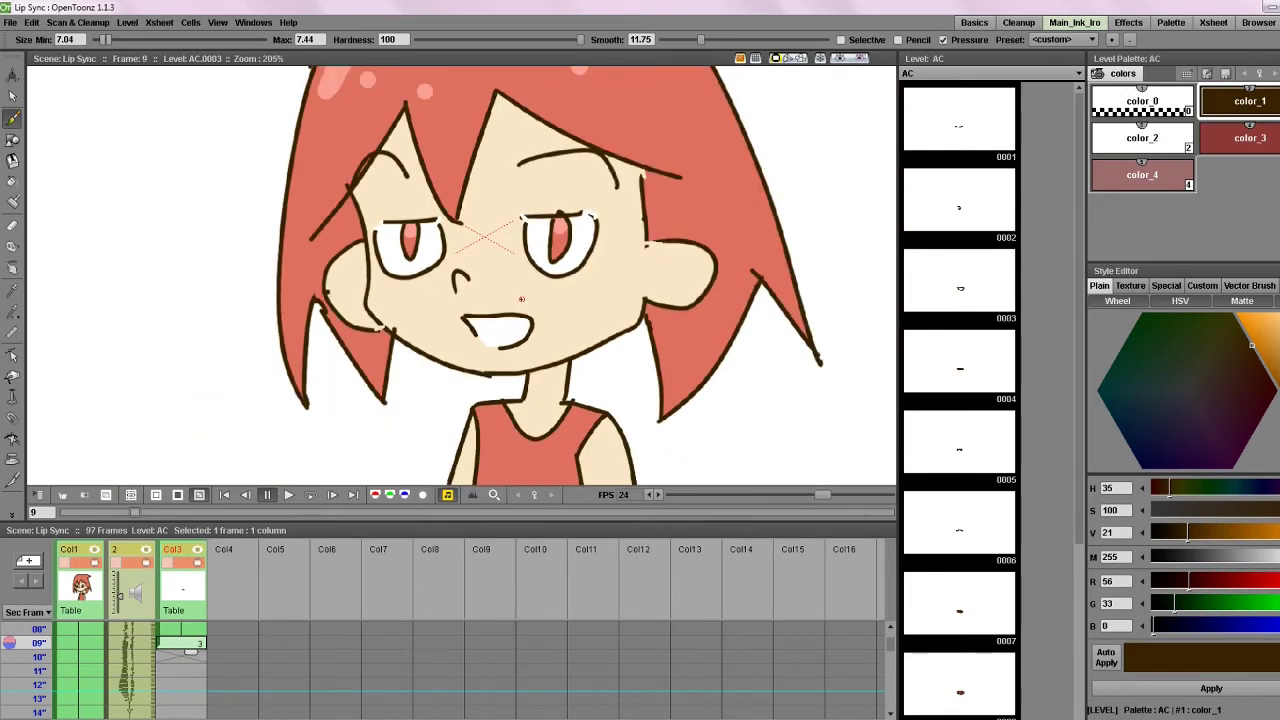
pyautogui.scroll(2, 521, 298)
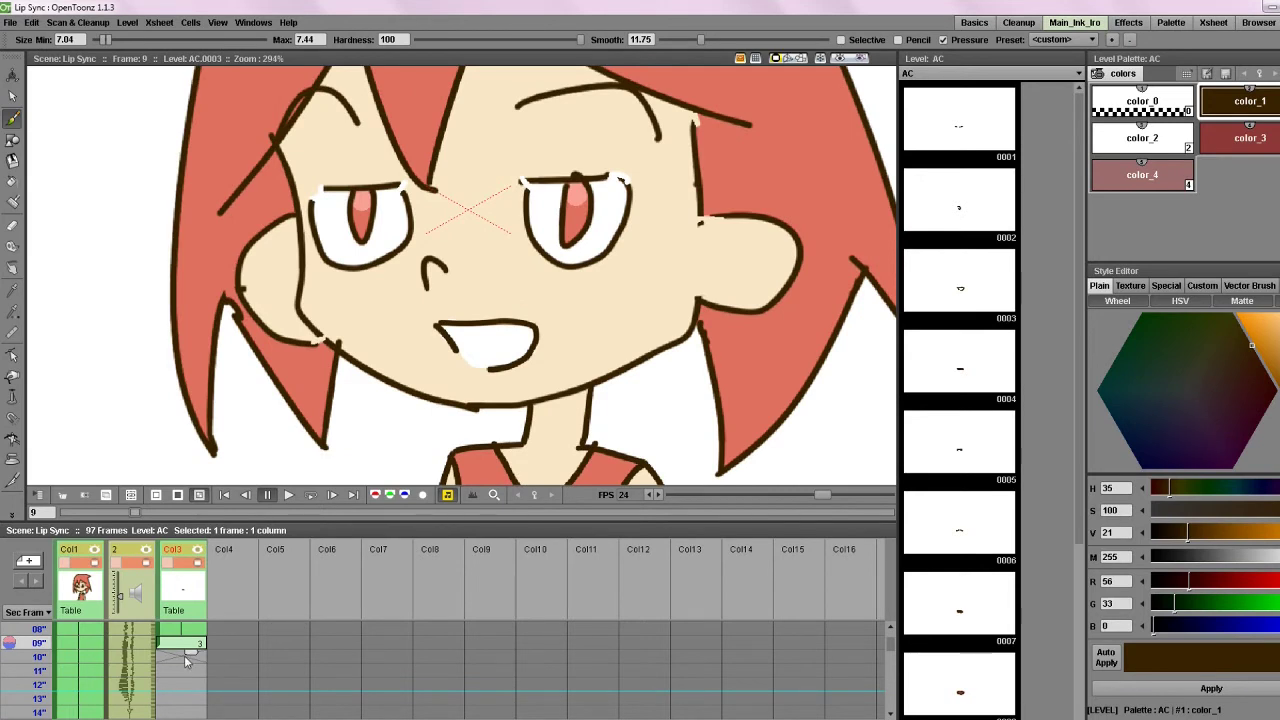
# - Clear the frame 9 cell of the AC column and add a blank drawing 11 after drawing 10 in the level
pyautogui.press('Delete')
pyautogui.scroll(-3, 971, 529)
pyautogui.click(943, 586)
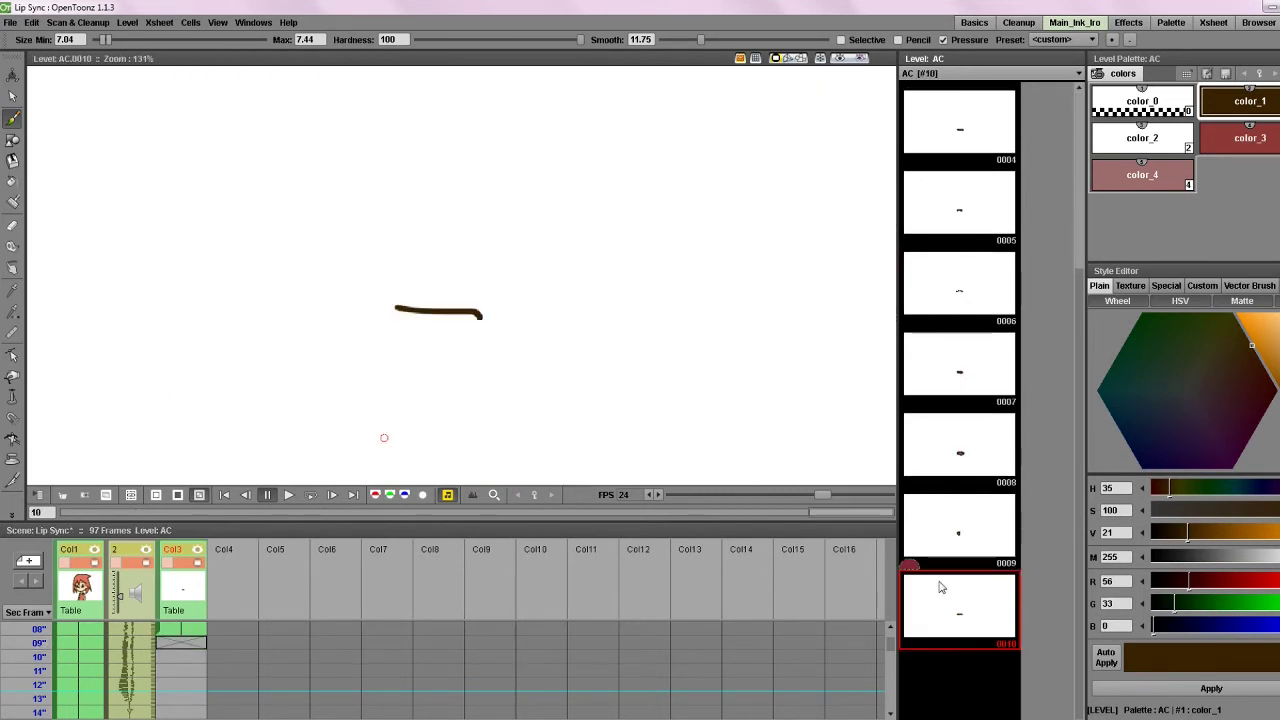
pyautogui.rightClick(941, 585)
pyautogui.click(993, 484)
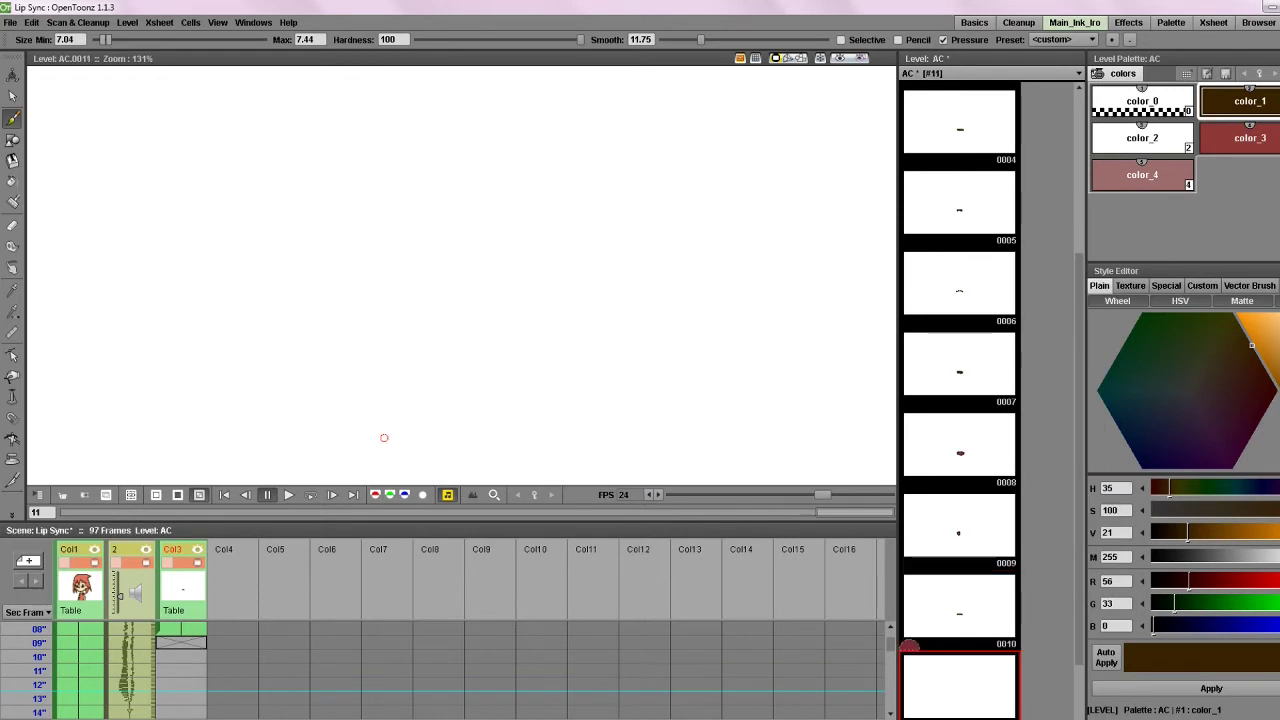
# - Draw a closed, boxy open-mouth outline below the nose at frame 9 of the AC column with the Brush
pyautogui.click(180, 645)
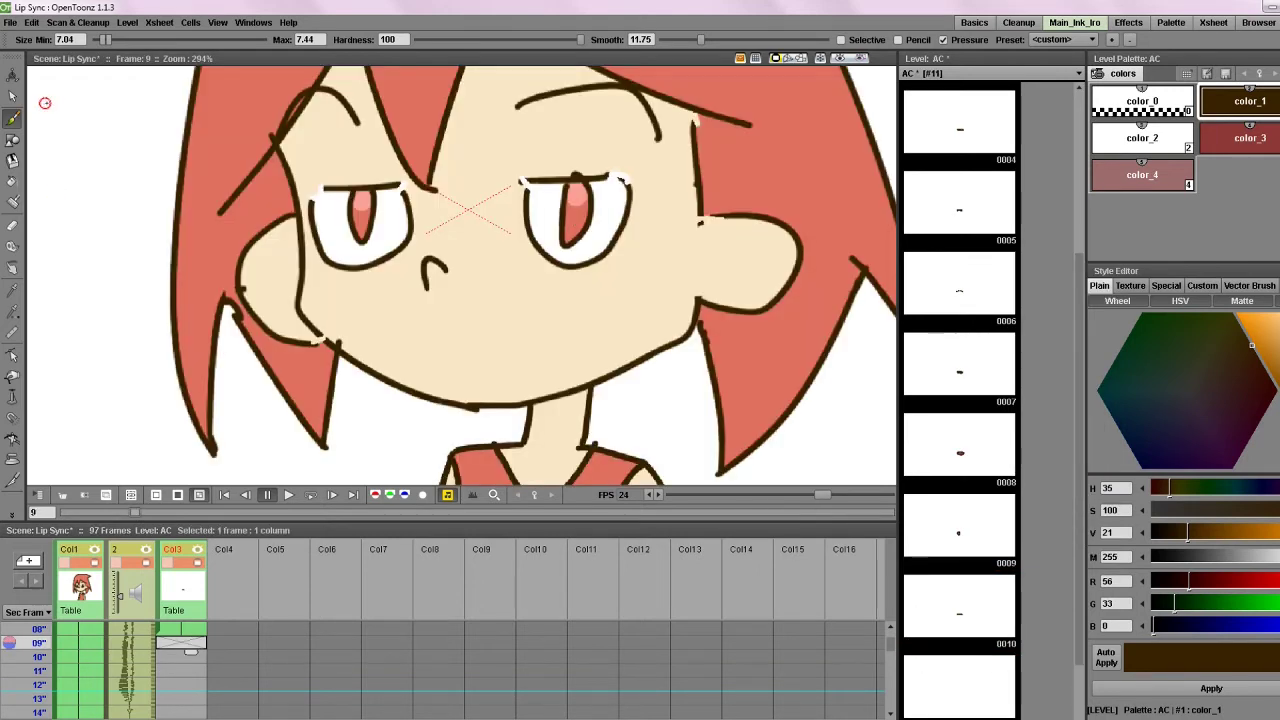
pyautogui.scroll(2, 558, 281)
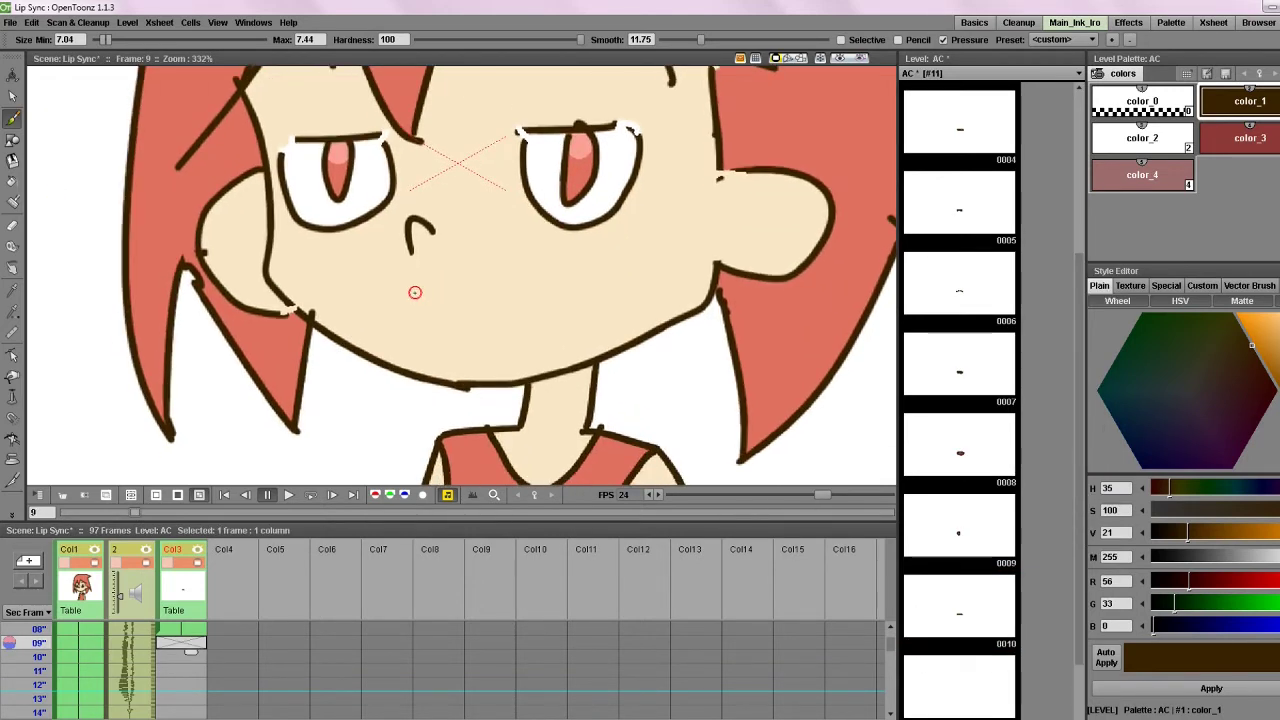
pyautogui.moveTo(413, 290)
pyautogui.mouseDown()
pyautogui.moveTo(462, 290)
pyautogui.moveTo(515, 311)
pyautogui.moveTo(523, 337)
pyautogui.moveTo(425, 321)
pyautogui.moveTo(463, 343)
pyautogui.moveTo(526, 338)
pyautogui.mouseUp()
# - Fill the inside of the boxy mouth at frame 9 with the white style color_2
pyautogui.click(1120, 140)
pyautogui.click(12, 181)
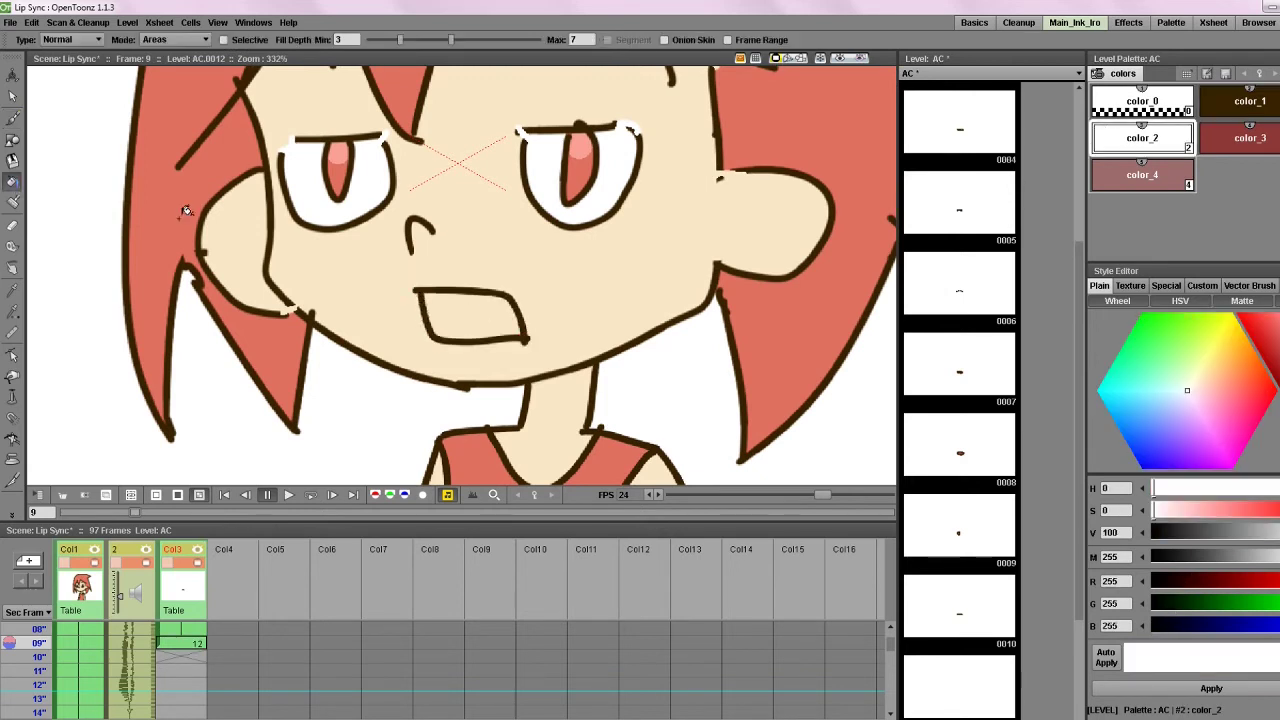
pyautogui.click(462, 310)
pyautogui.scroll(-7, 520, 352)
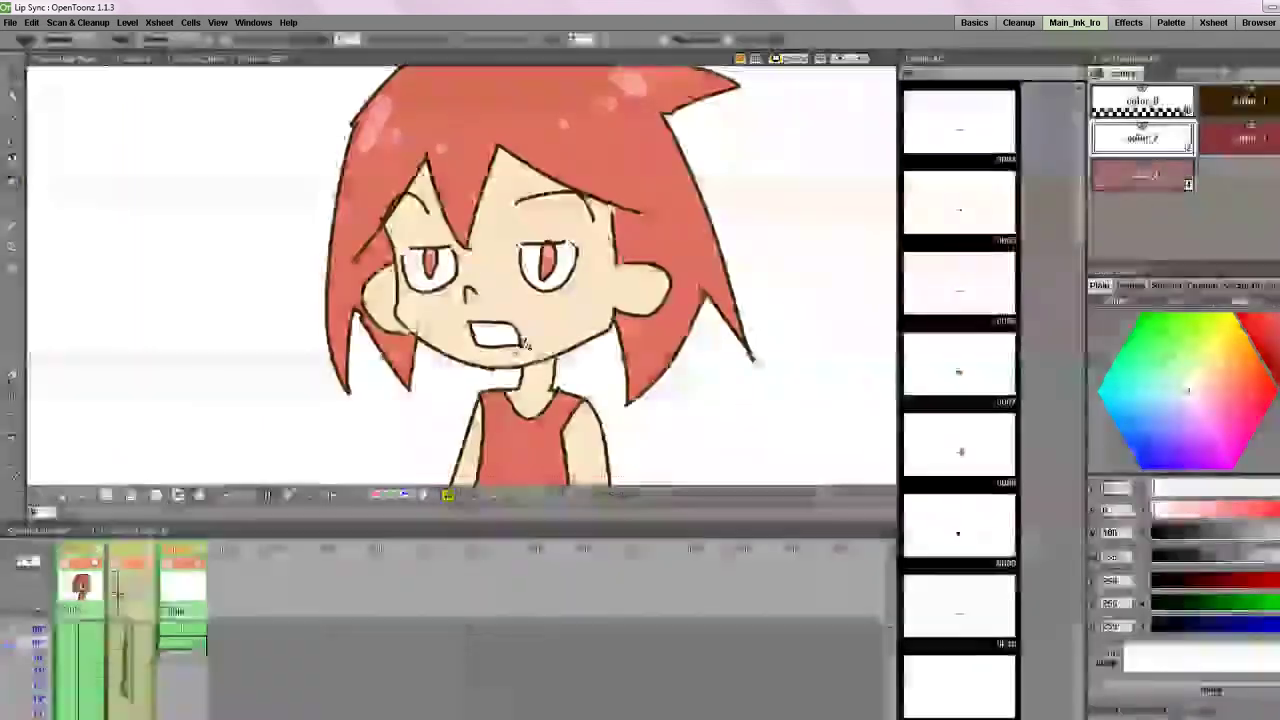
pyautogui.scroll(5, 520, 354)
pyautogui.click(182, 643)
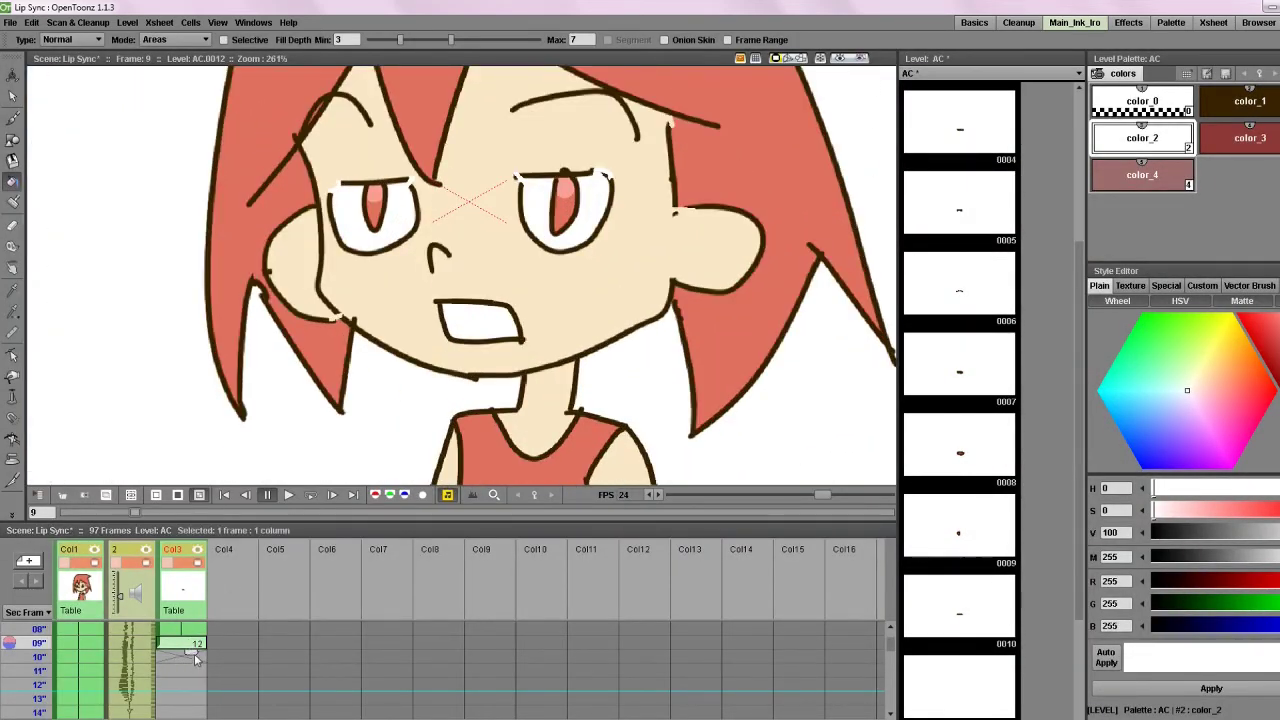
# - Extend the hold of drawing 12 in the AC column from frame 9 through frame 14, checking it with playback
pyautogui.moveTo(194, 653); pyautogui.dragTo(189, 702)
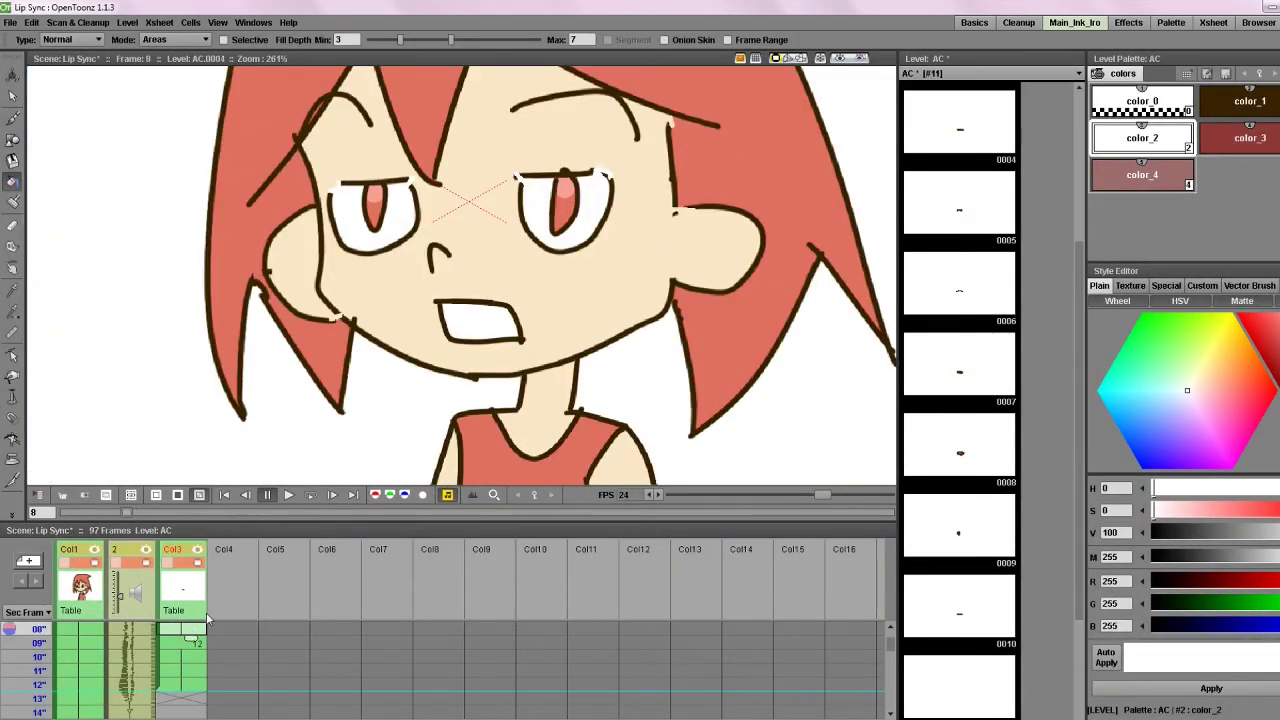
pyautogui.click(288, 494)
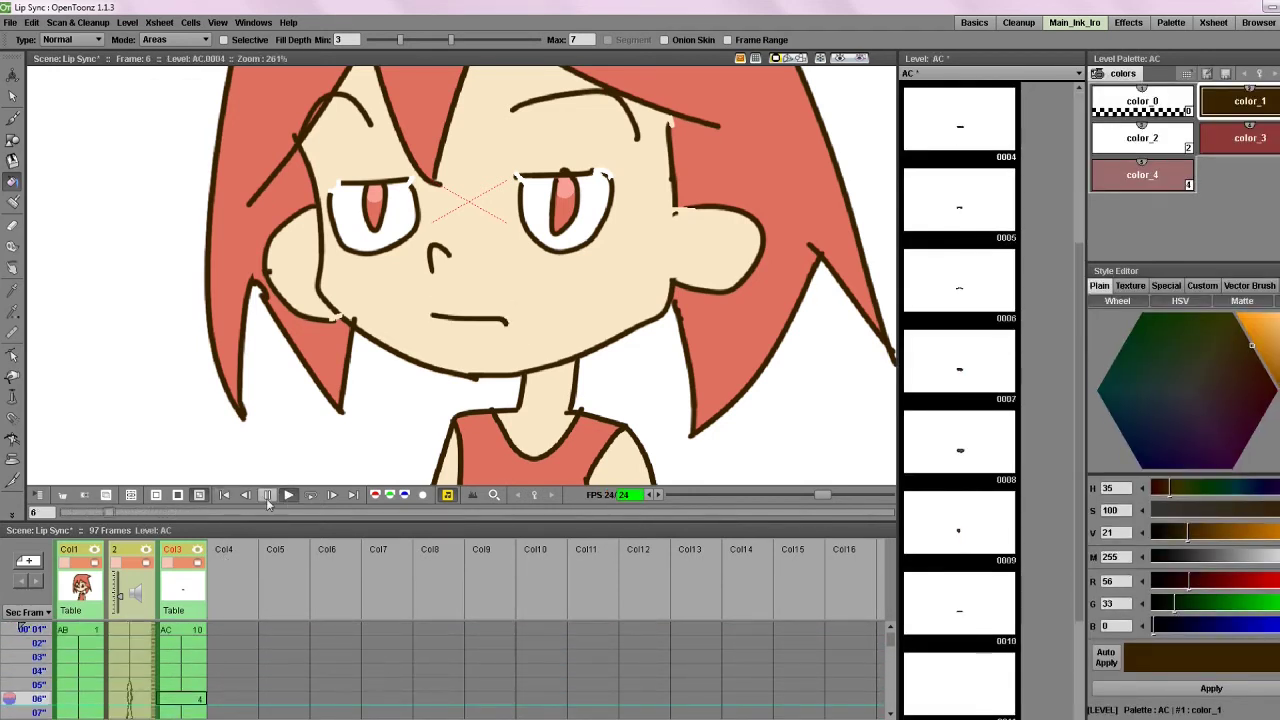
pyautogui.scroll(5, 193, 660)
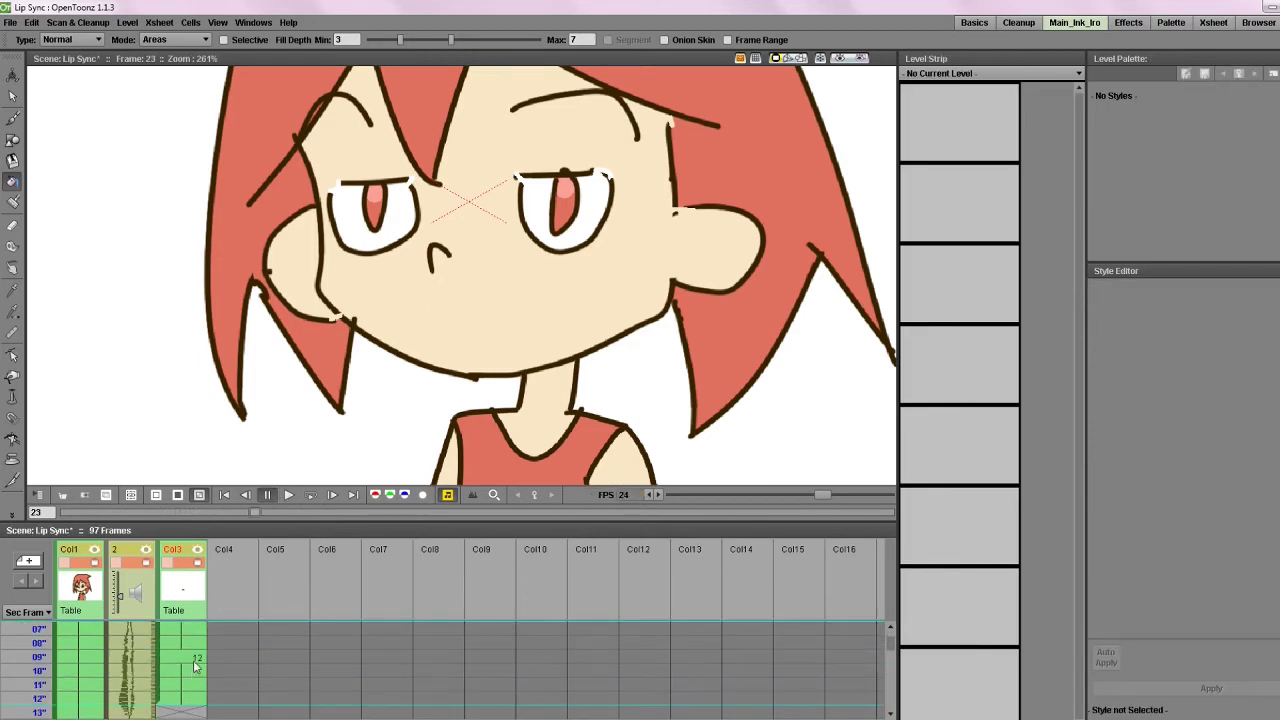
pyautogui.click(180, 700)
pyautogui.scroll(-1, 182, 710)
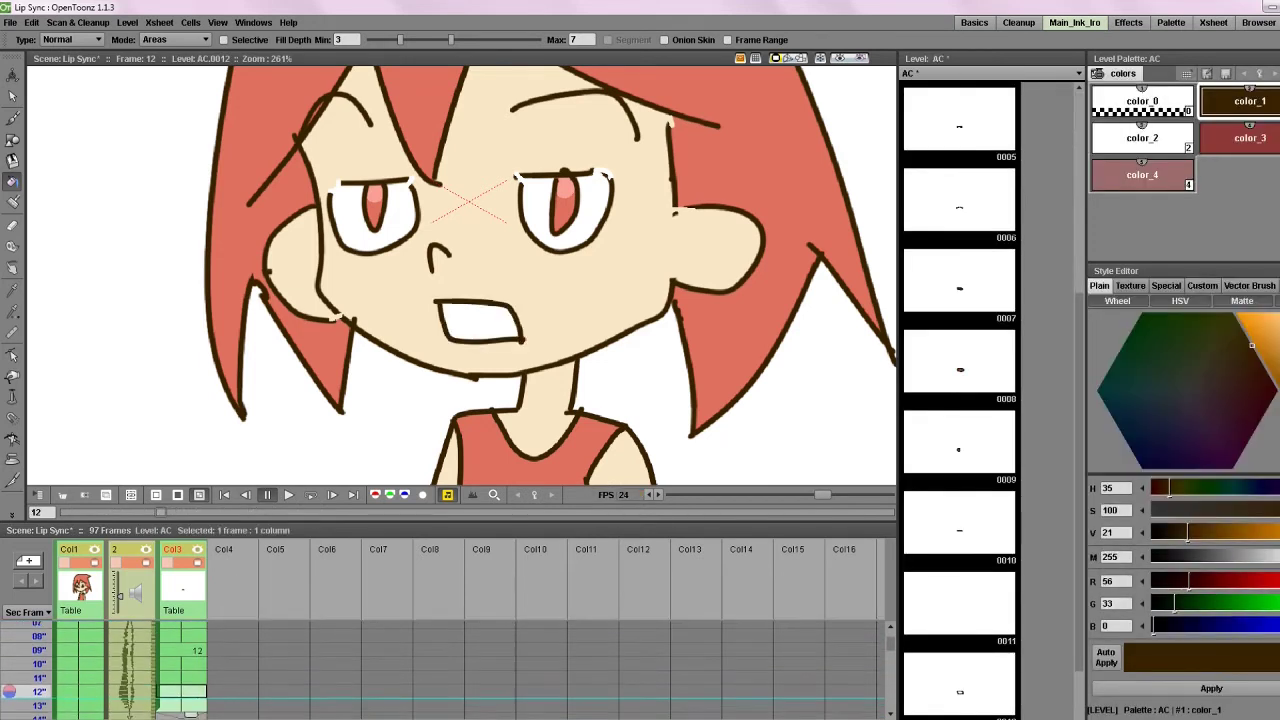
pyautogui.click(183, 712)
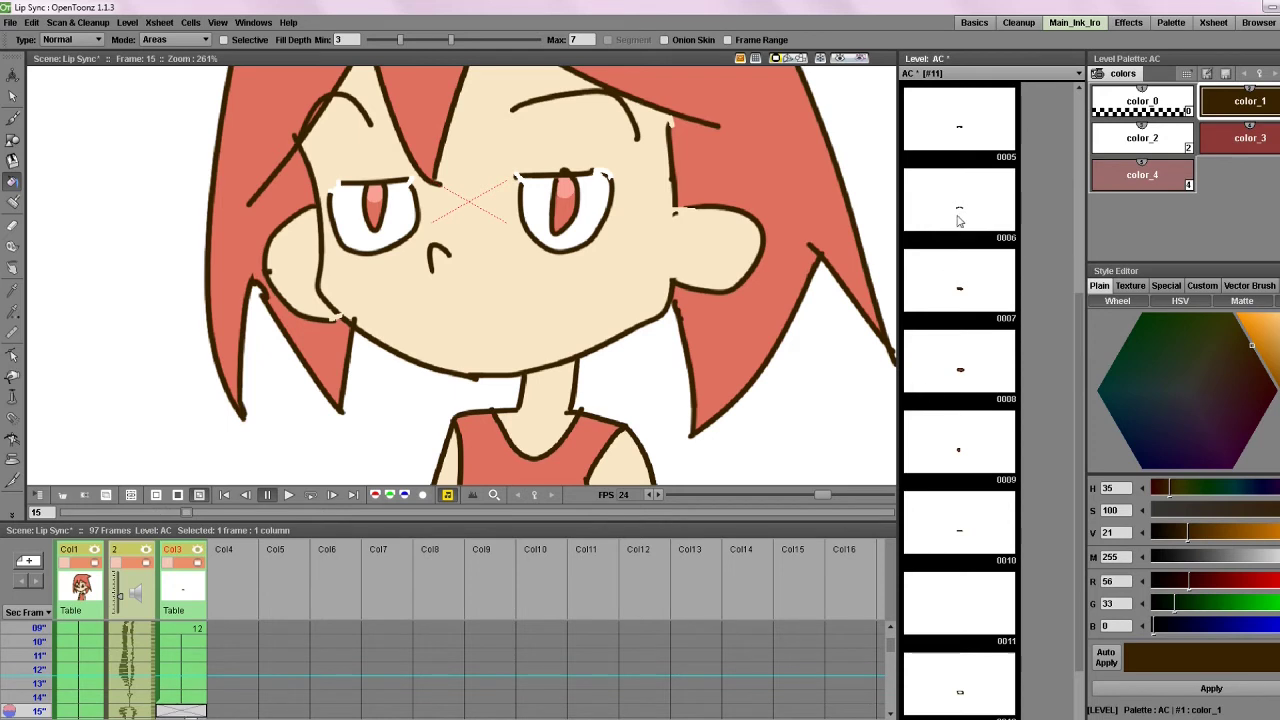
# - Find the small round mouth in the AC level and expose drawing 2 from frame 15 through frame 17
pyautogui.scroll(-1, 955, 420)
pyautogui.scroll(4, 978, 236)
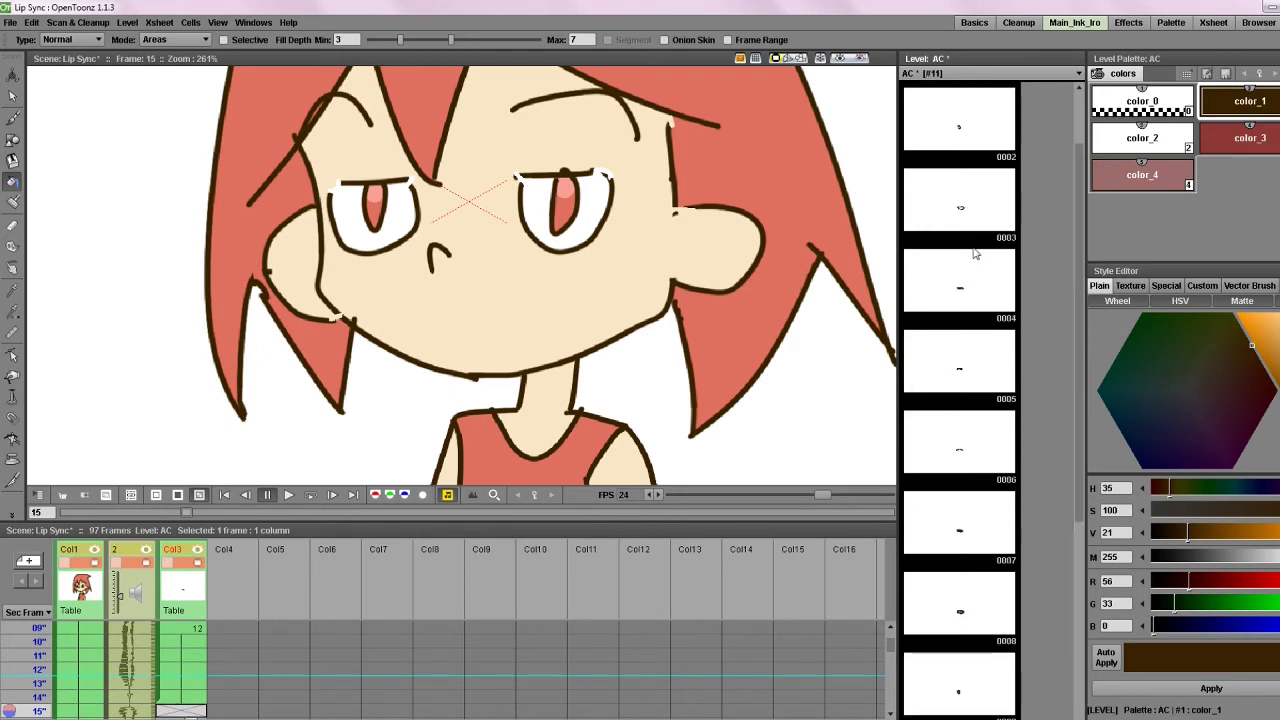
pyautogui.click(975, 220)
pyautogui.click(979, 293)
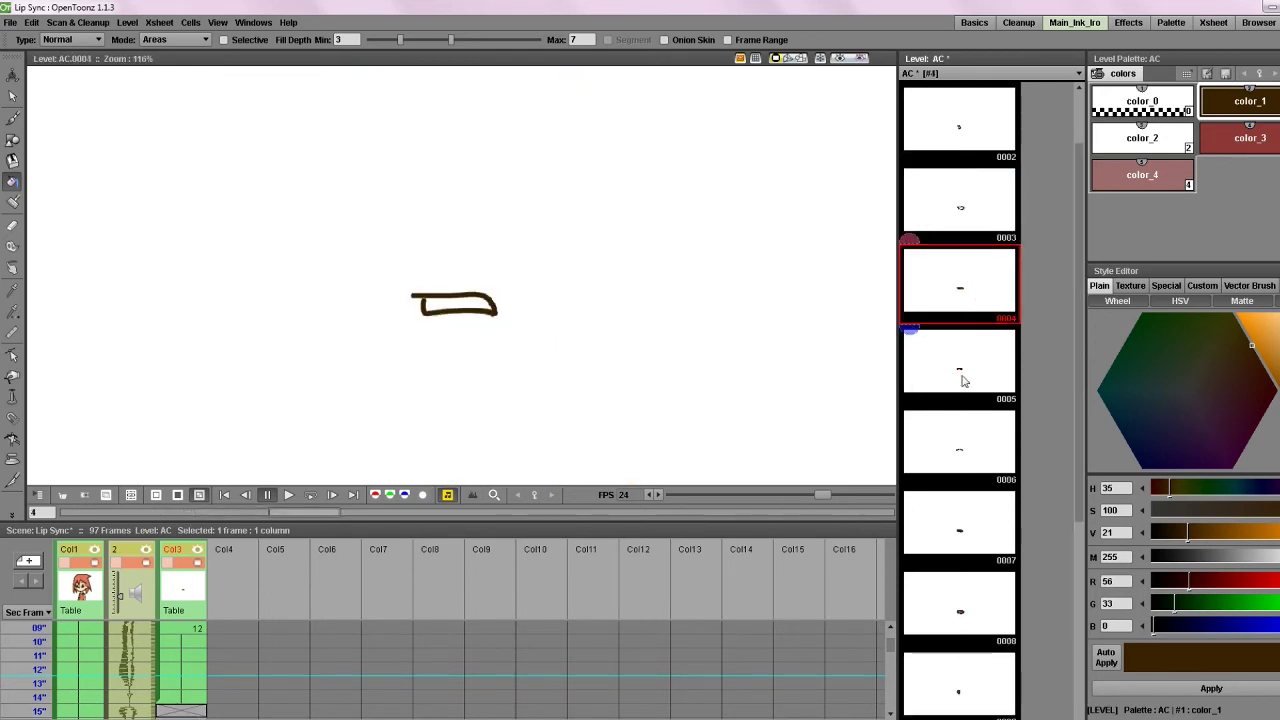
pyautogui.click(957, 131)
pyautogui.click(178, 712)
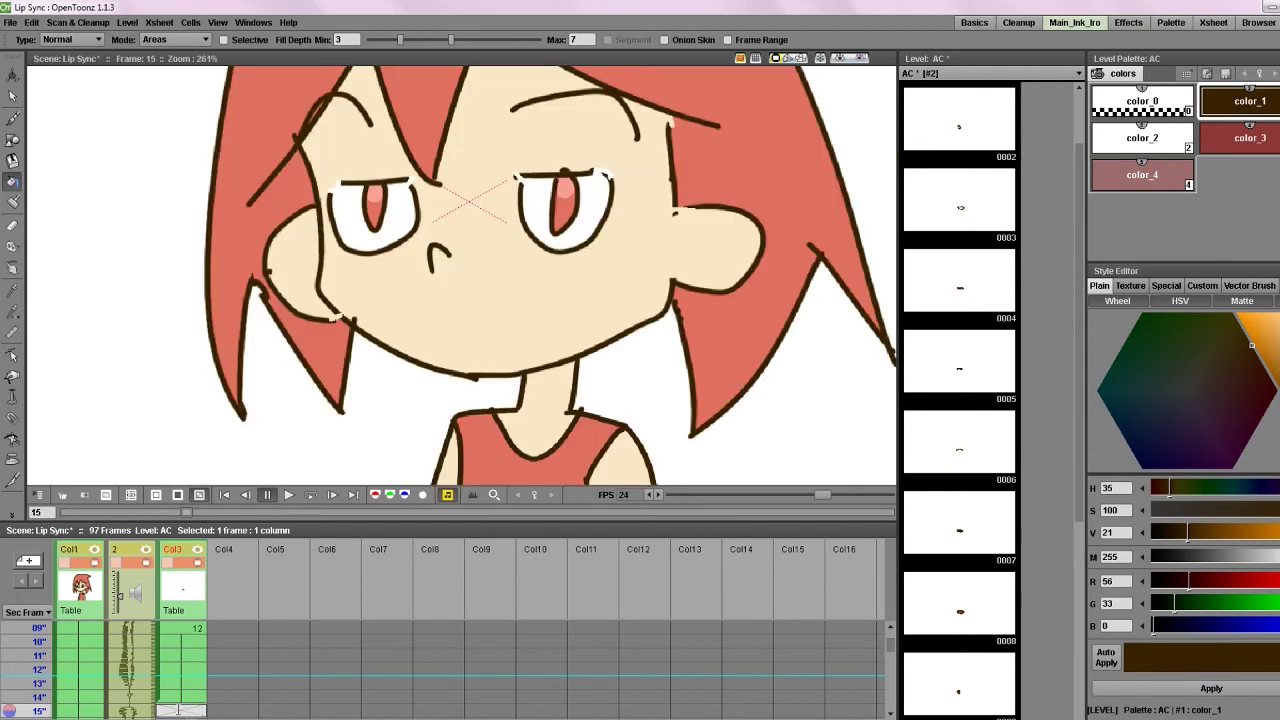
pyautogui.write('2')
pyautogui.press('Return')
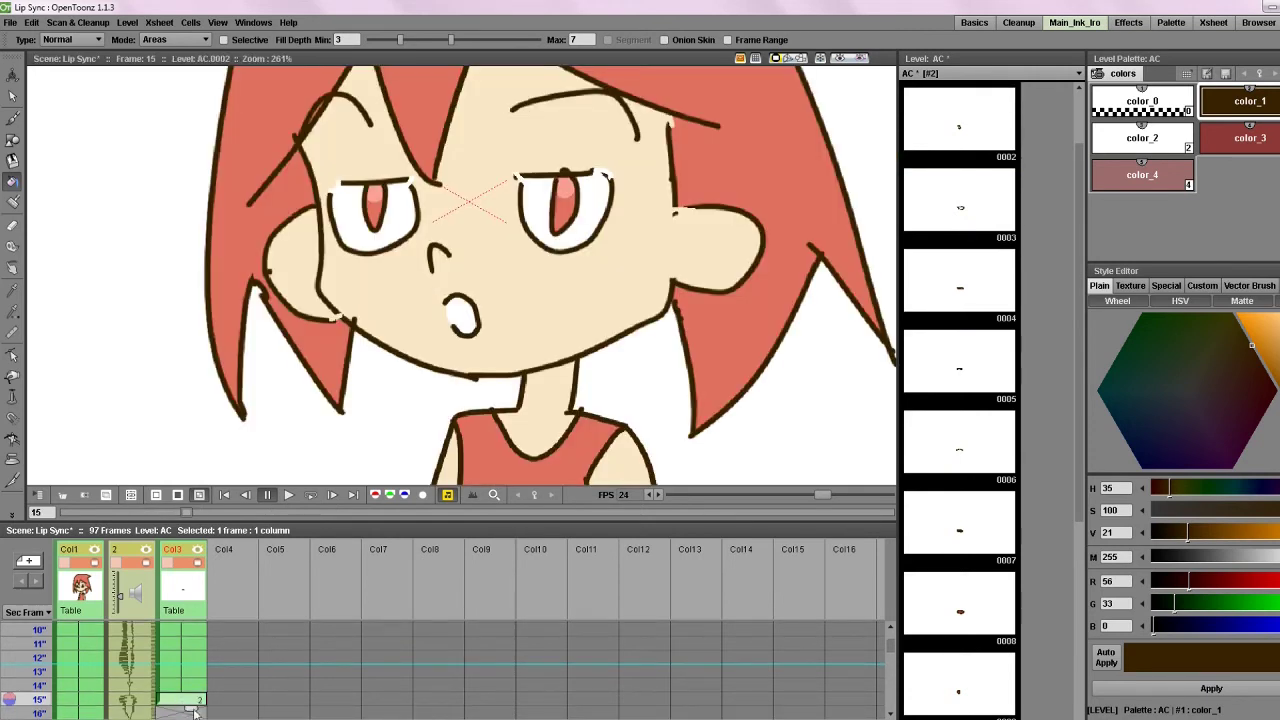
pyautogui.scroll(-3, 195, 700)
pyautogui.click(174, 630)
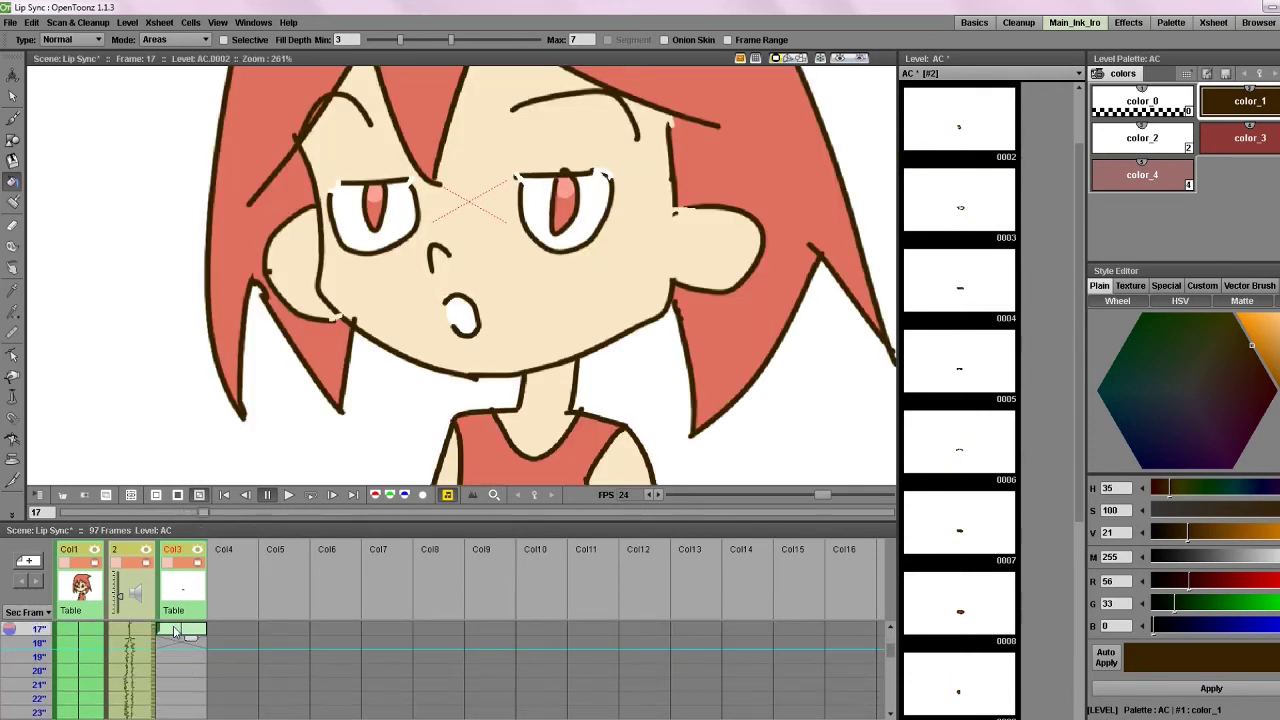
# - Expose drawing 4, the narrow clenched mouth, in the AC column from frame 18 through frame 20
pyautogui.click(178, 643)
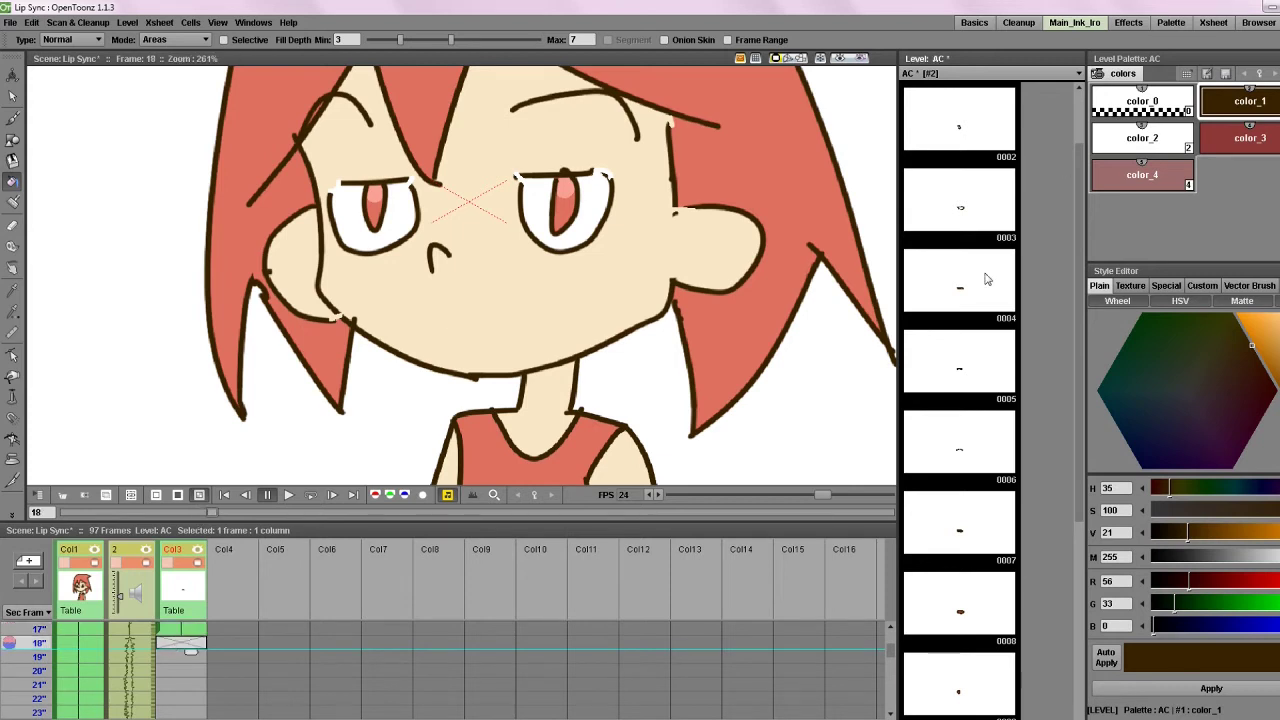
pyautogui.click(968, 306)
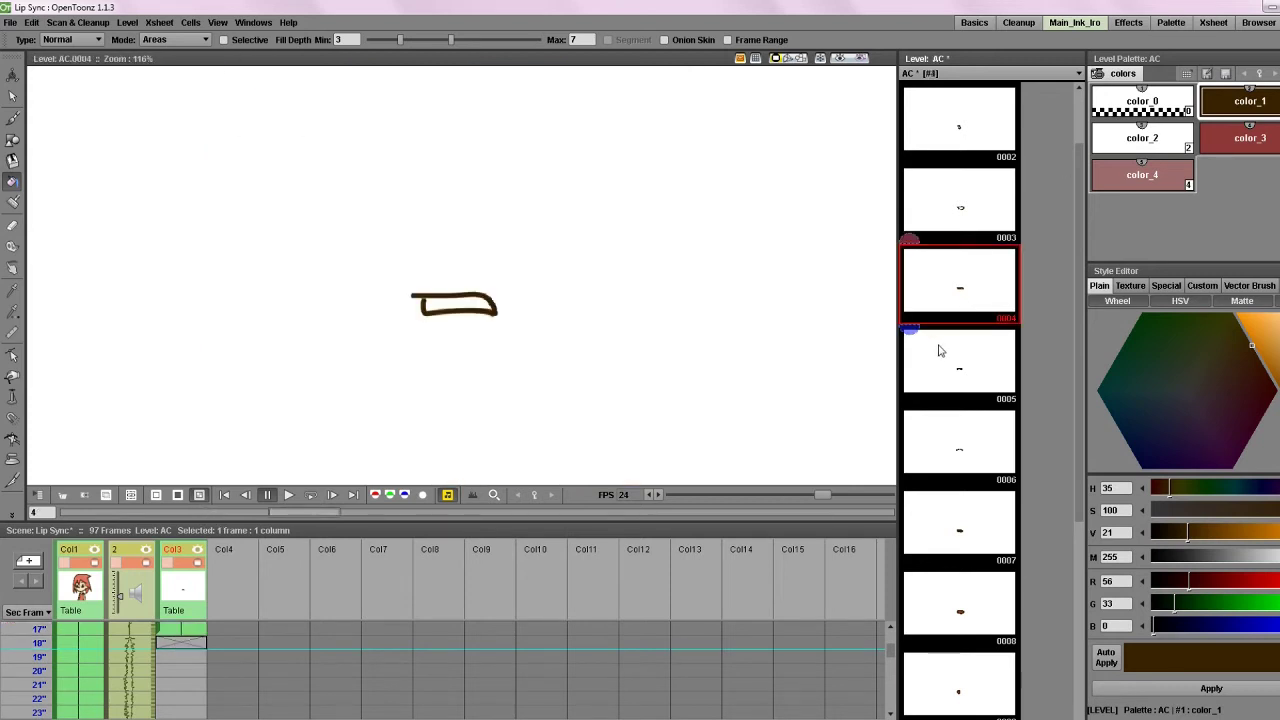
pyautogui.click(935, 352)
pyautogui.click(944, 314)
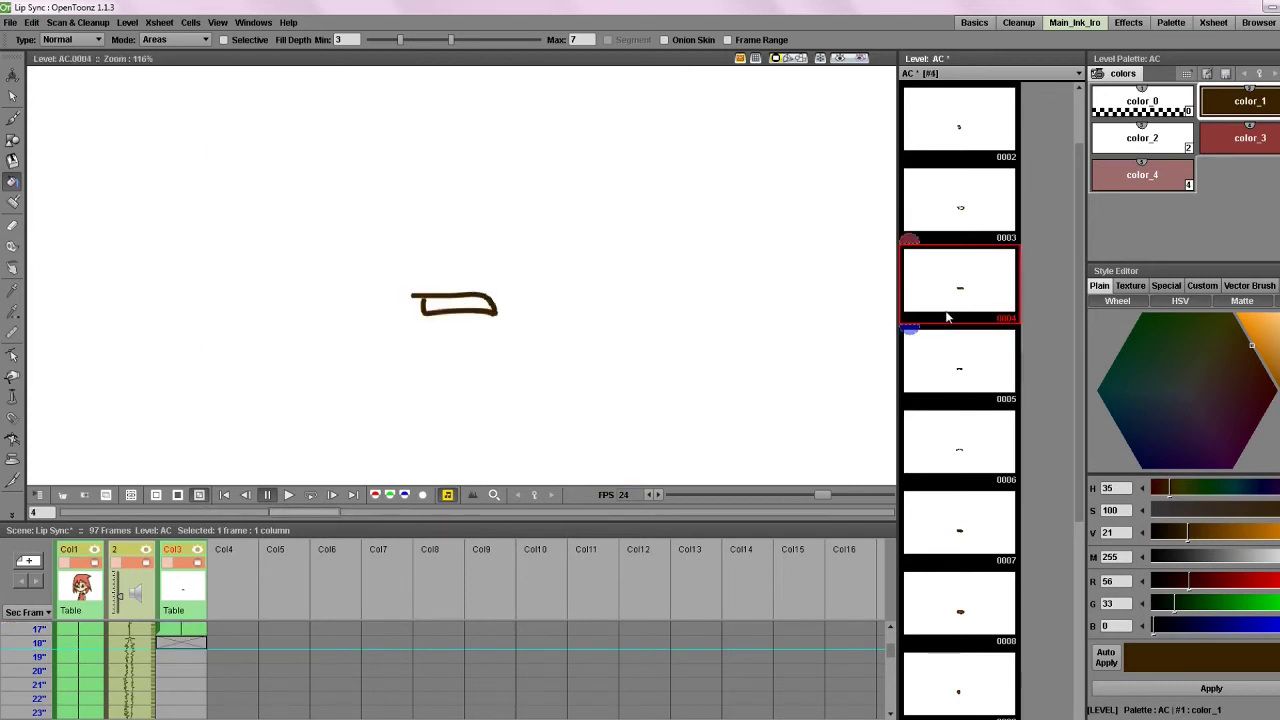
pyautogui.click(185, 645)
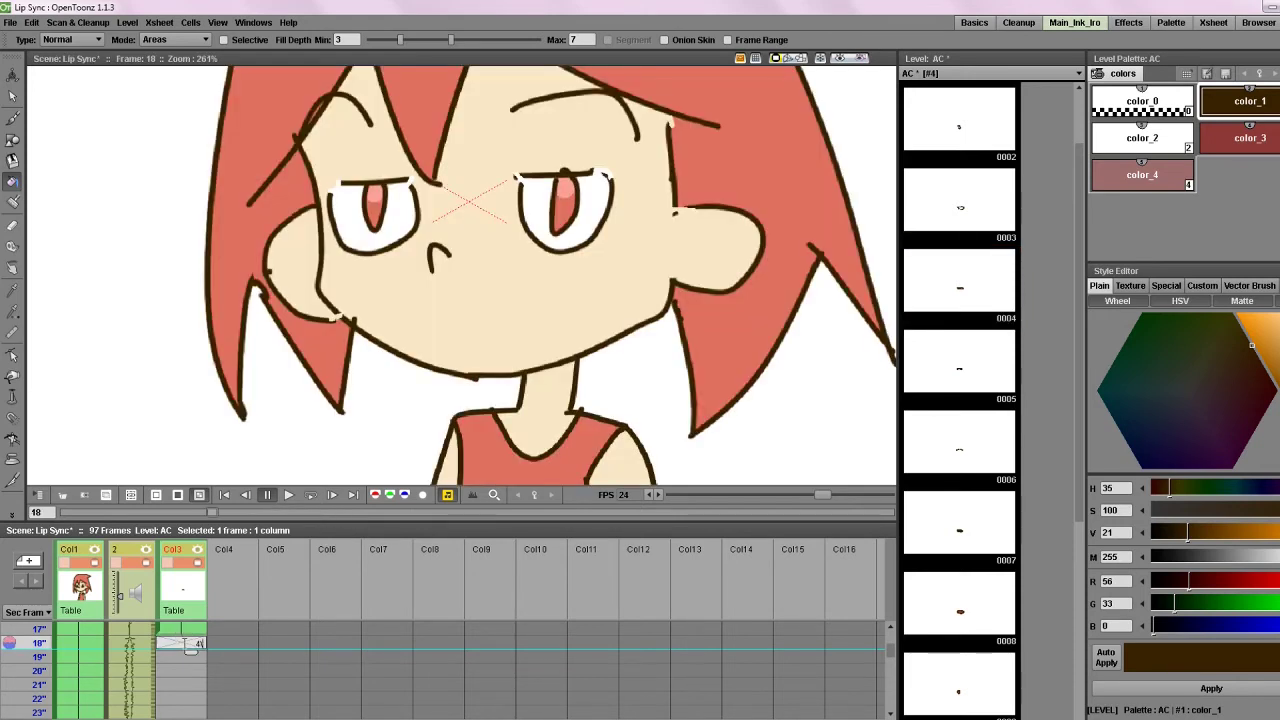
pyautogui.press('Return')
pyautogui.click(180, 645)
pyautogui.moveTo(189, 654); pyautogui.dragTo(180, 683)
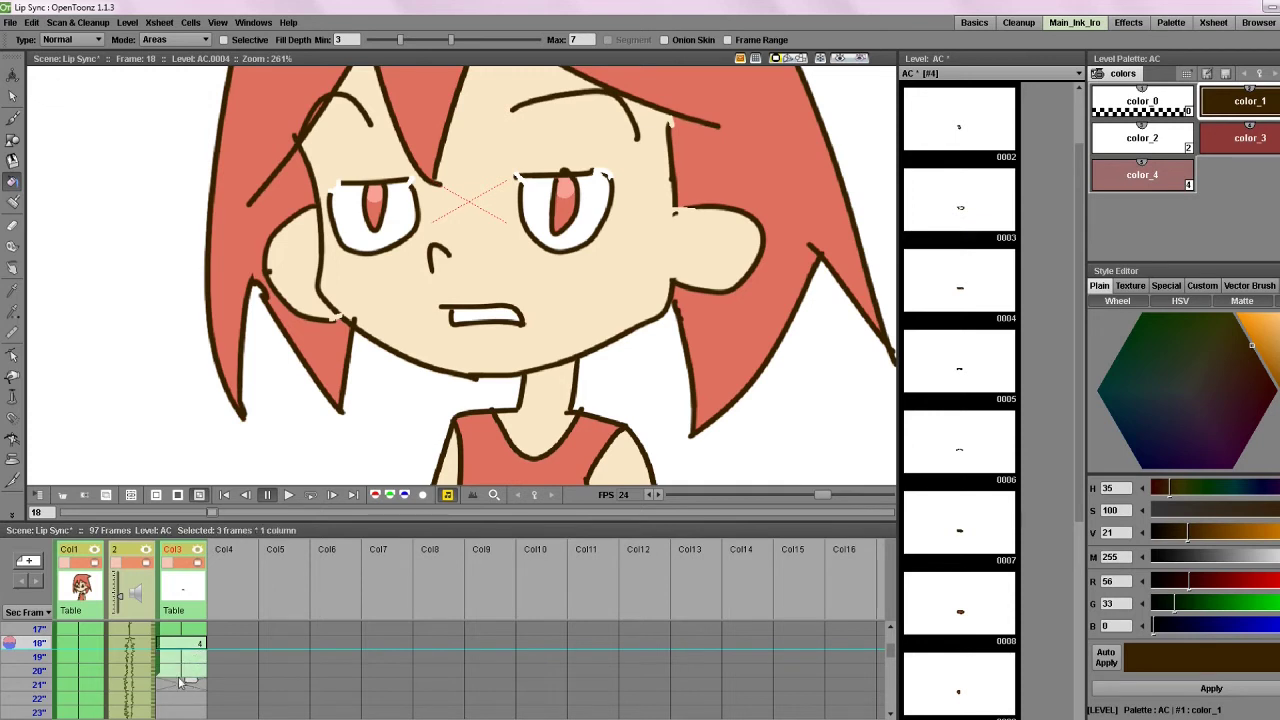
# - Play back the lip-sync, clear frames 12 and 13 of the AC column and move the cells after them two frames earlier
pyautogui.click(288, 494)
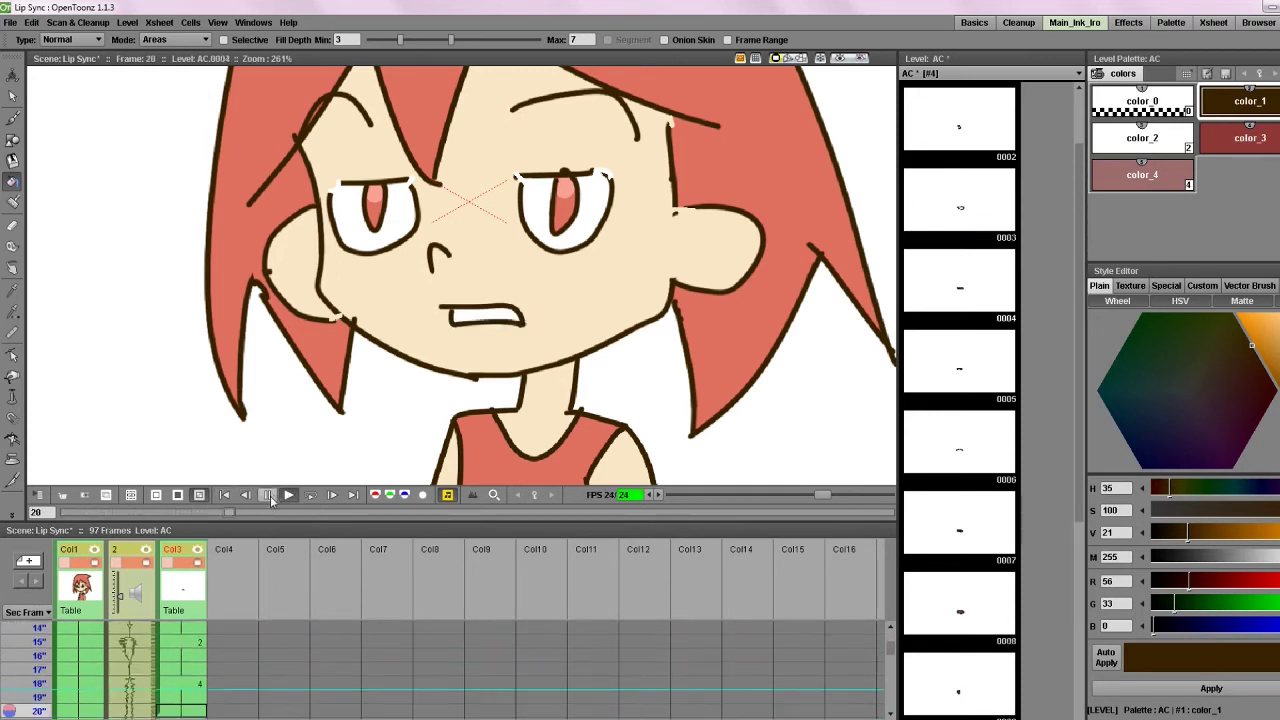
pyautogui.click(268, 494)
pyautogui.click(193, 668)
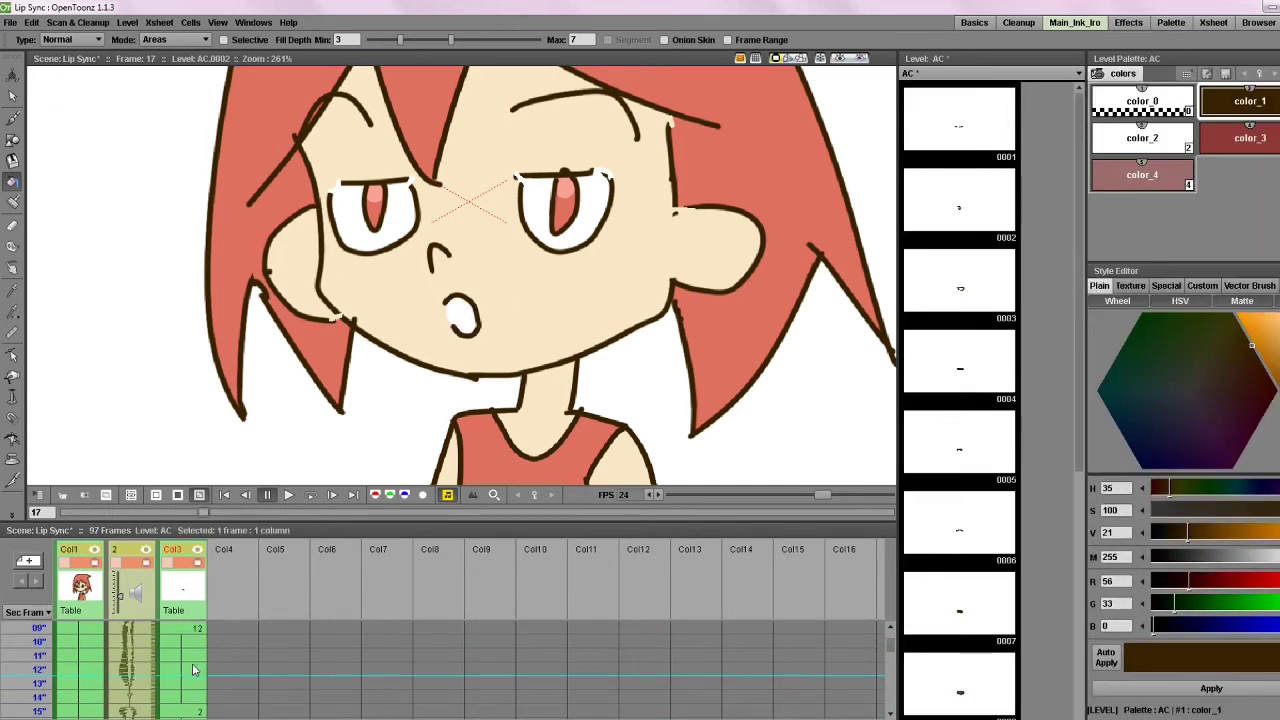
pyautogui.click(187, 697)
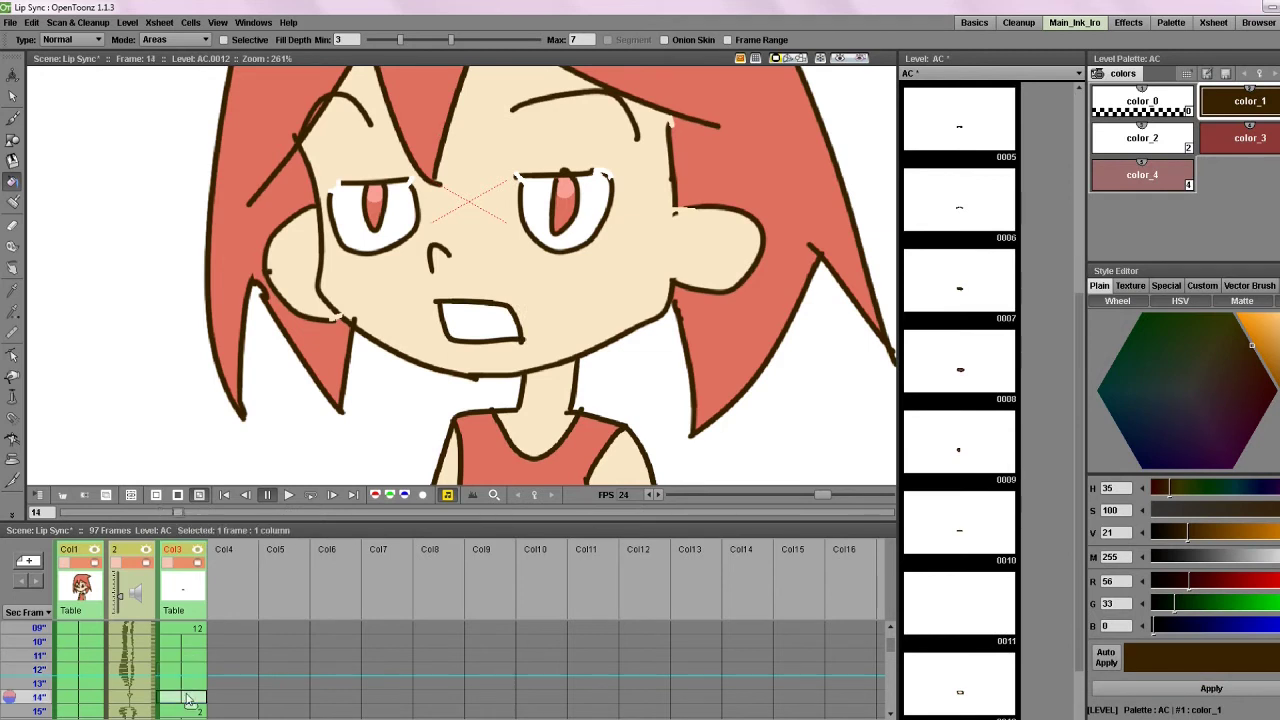
pyautogui.click(185, 684)
pyautogui.press('Delete')
pyautogui.click(176, 672)
pyautogui.press('Delete')
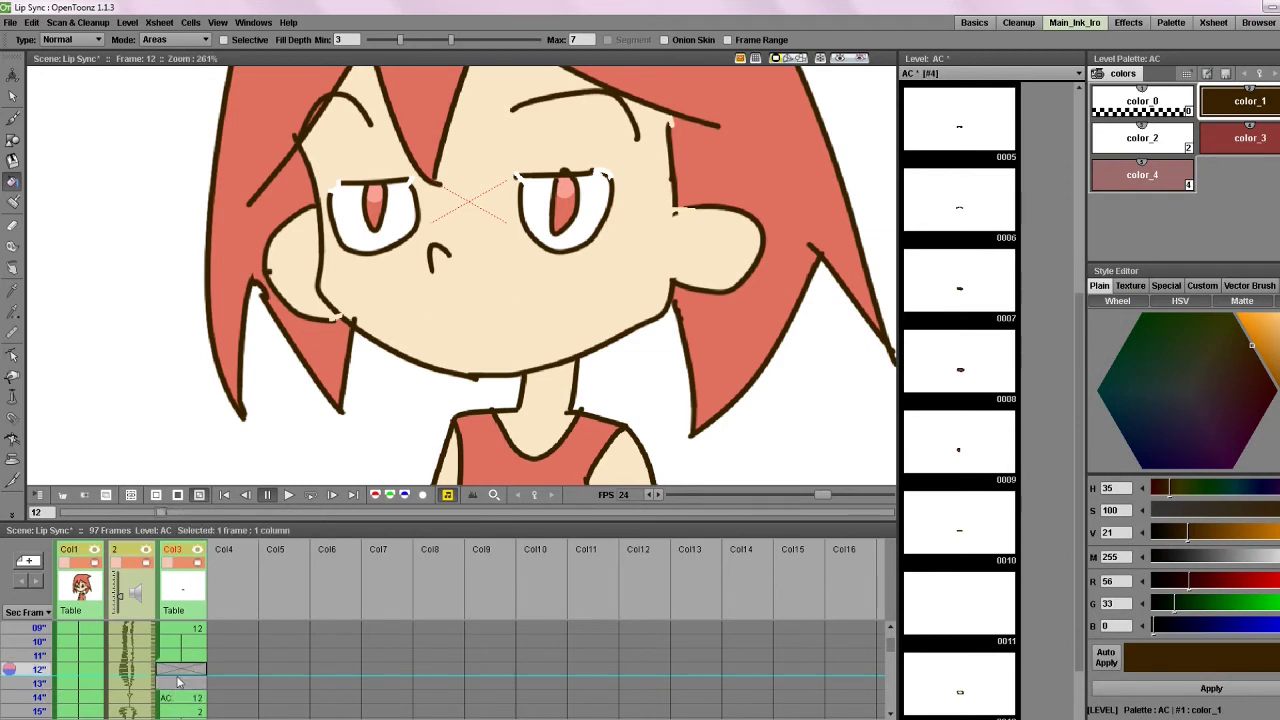
pyautogui.click(175, 698)
pyautogui.moveTo(158, 707); pyautogui.dragTo(162, 682)
pyautogui.scroll(-1, 182, 674)
pyautogui.click(187, 673)
# - Expose drawing 12 at frame 19 of the AC column and hold it through frame 23
pyautogui.click(185, 687)
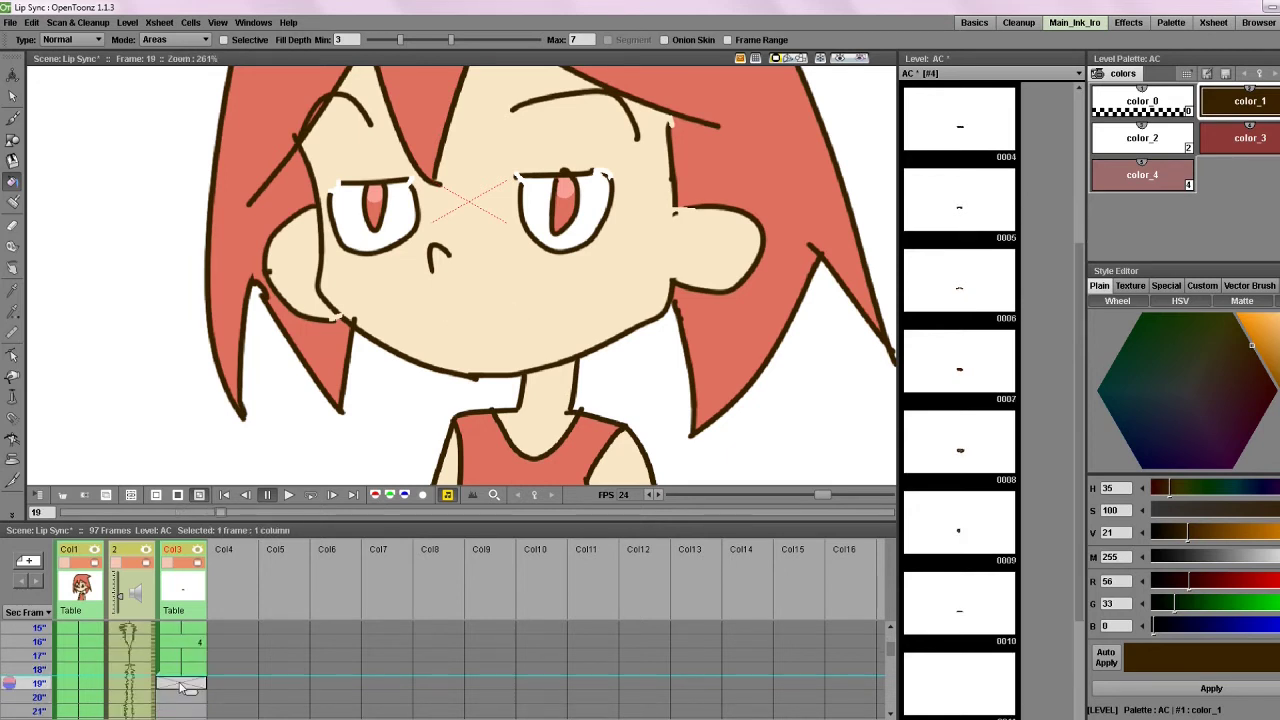
pyautogui.scroll(-5, 966, 630)
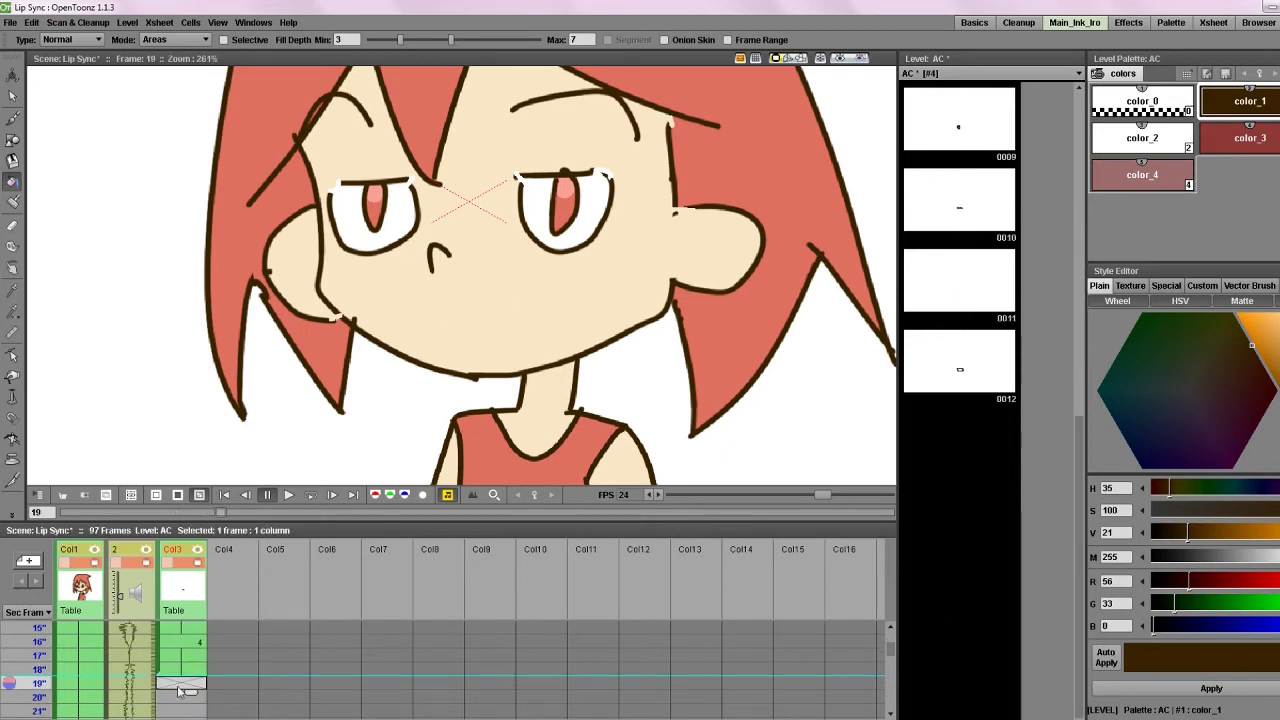
pyautogui.write('12')
pyautogui.press('Return')
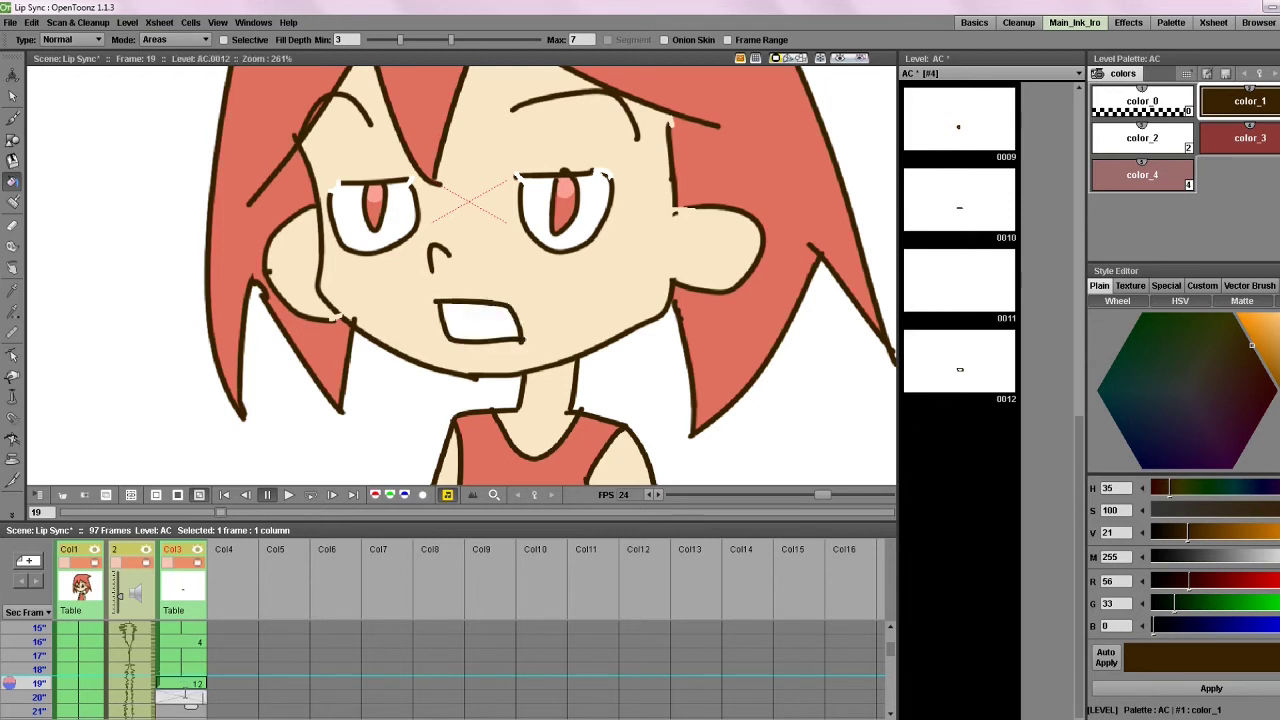
pyautogui.scroll(-2, 185, 700)
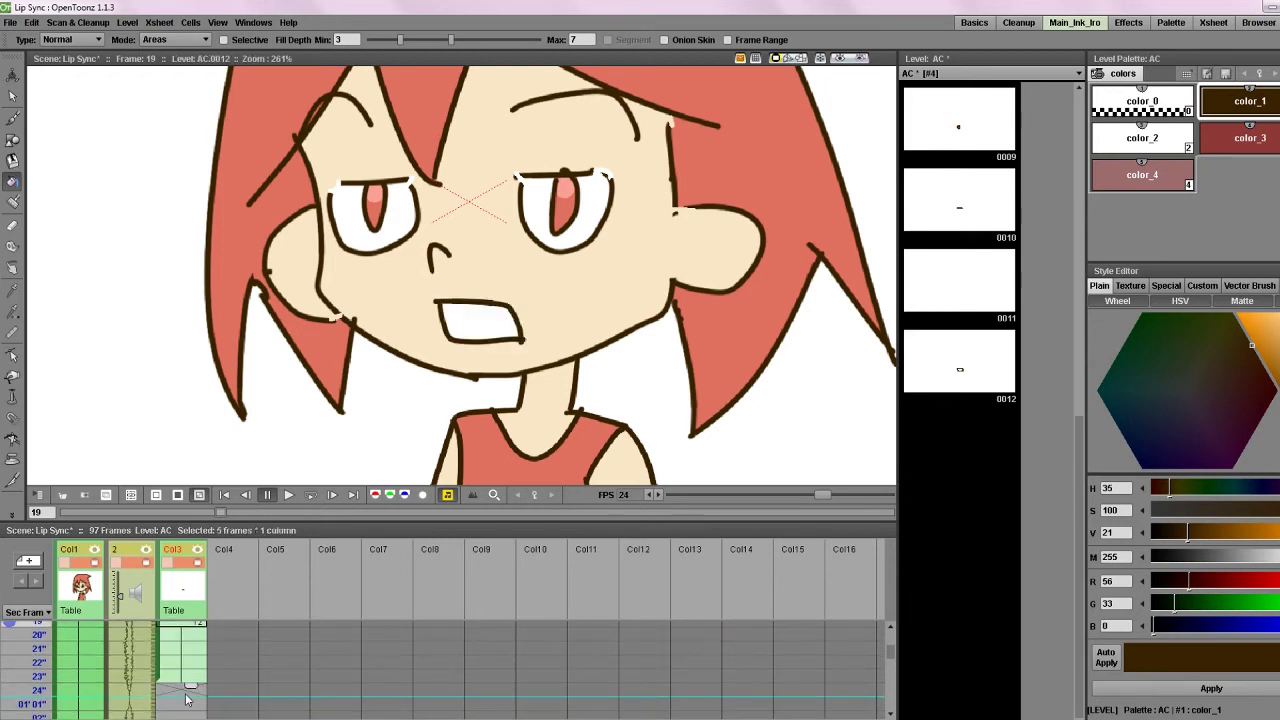
# - Look up the narrow clenched mouth in the AC level and expose drawing 4 from frame 24 through frame 26
pyautogui.click(185, 692)
pyautogui.scroll(2, 195, 677)
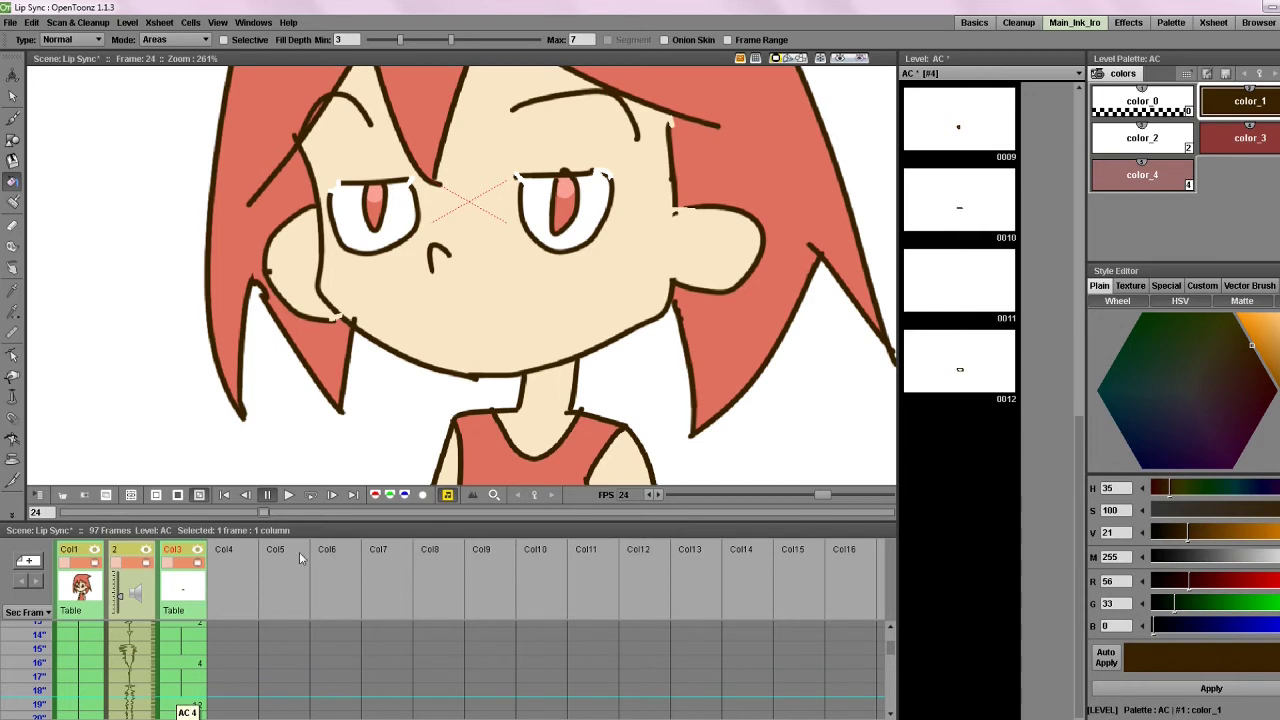
pyautogui.scroll(5, 991, 421)
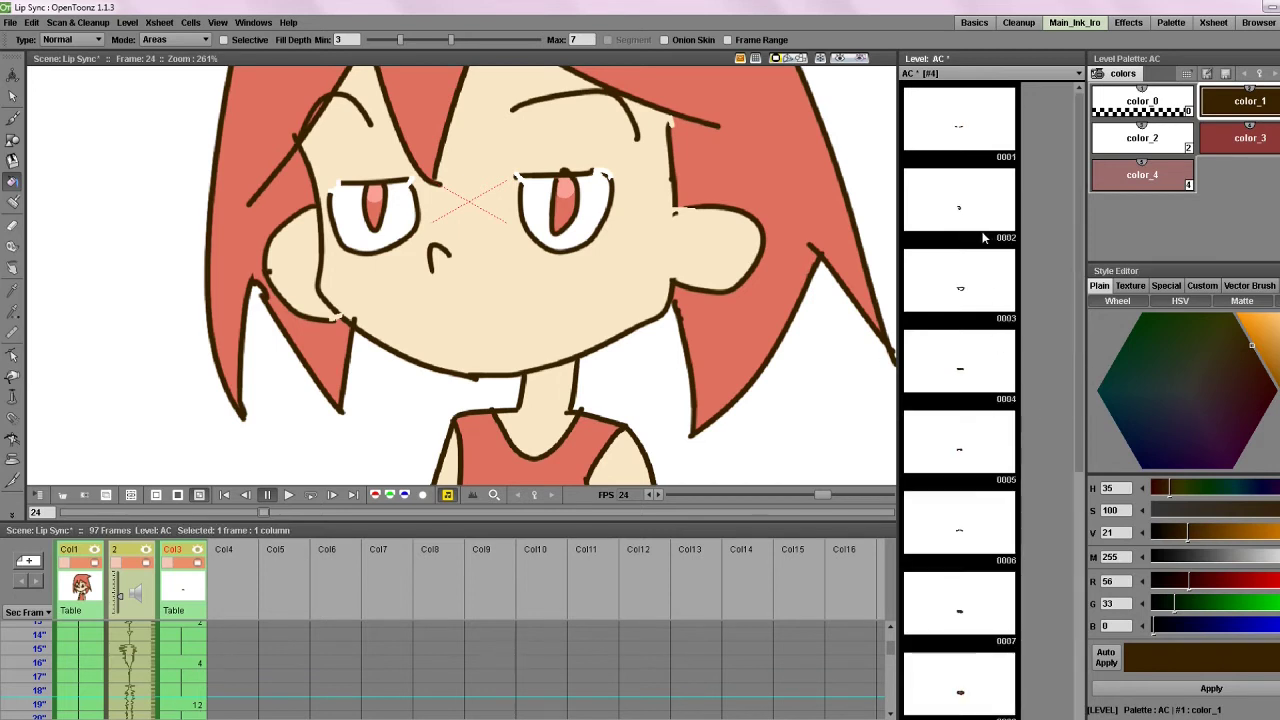
pyautogui.click(968, 388)
pyautogui.scroll(-3, 160, 690)
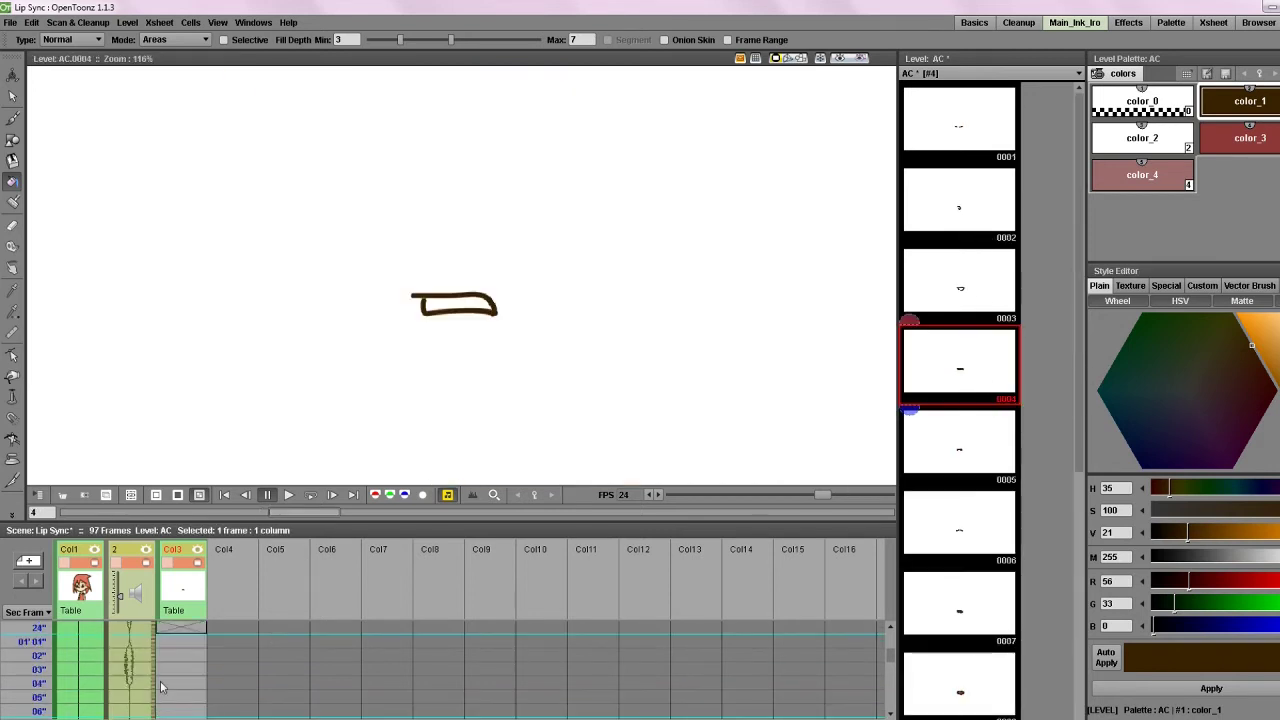
pyautogui.click(188, 632)
pyautogui.write('4')
pyautogui.press('Return')
pyautogui.press('Return')
pyautogui.press('Return')
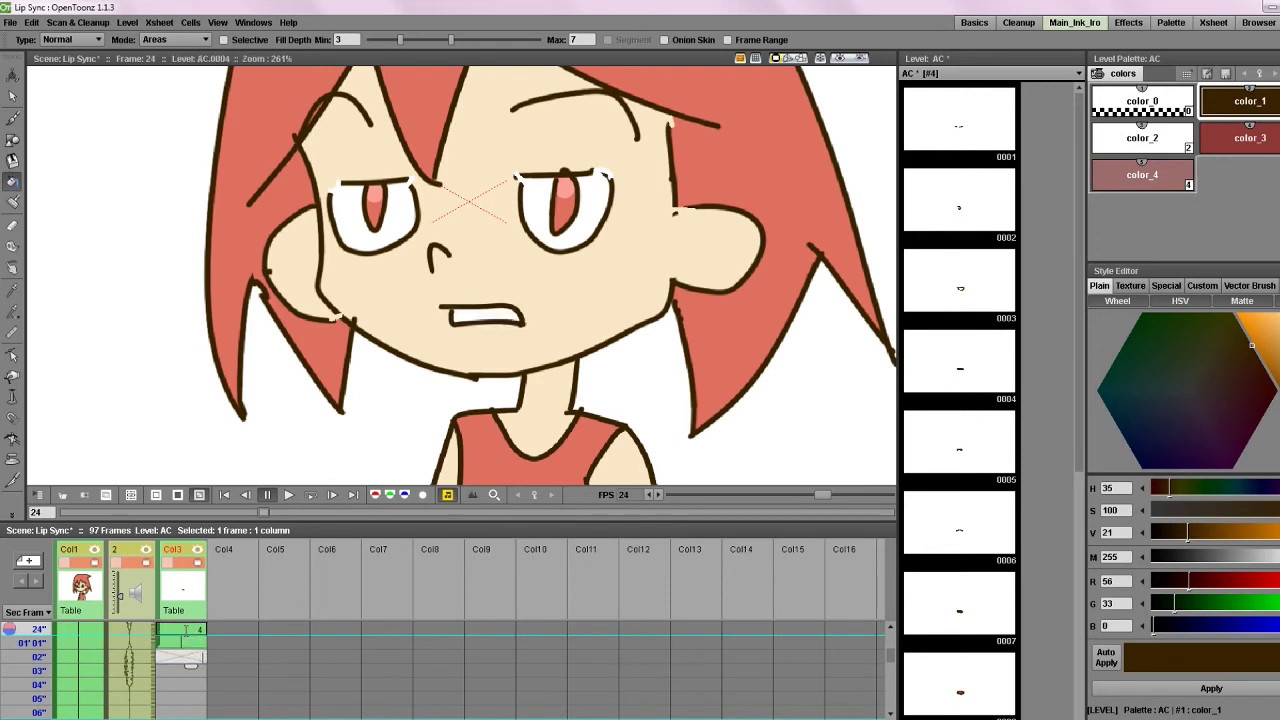
# - Play back the scene to check the mouth timing and clear the frame 22 cell of the AC column
pyautogui.click(288, 494)
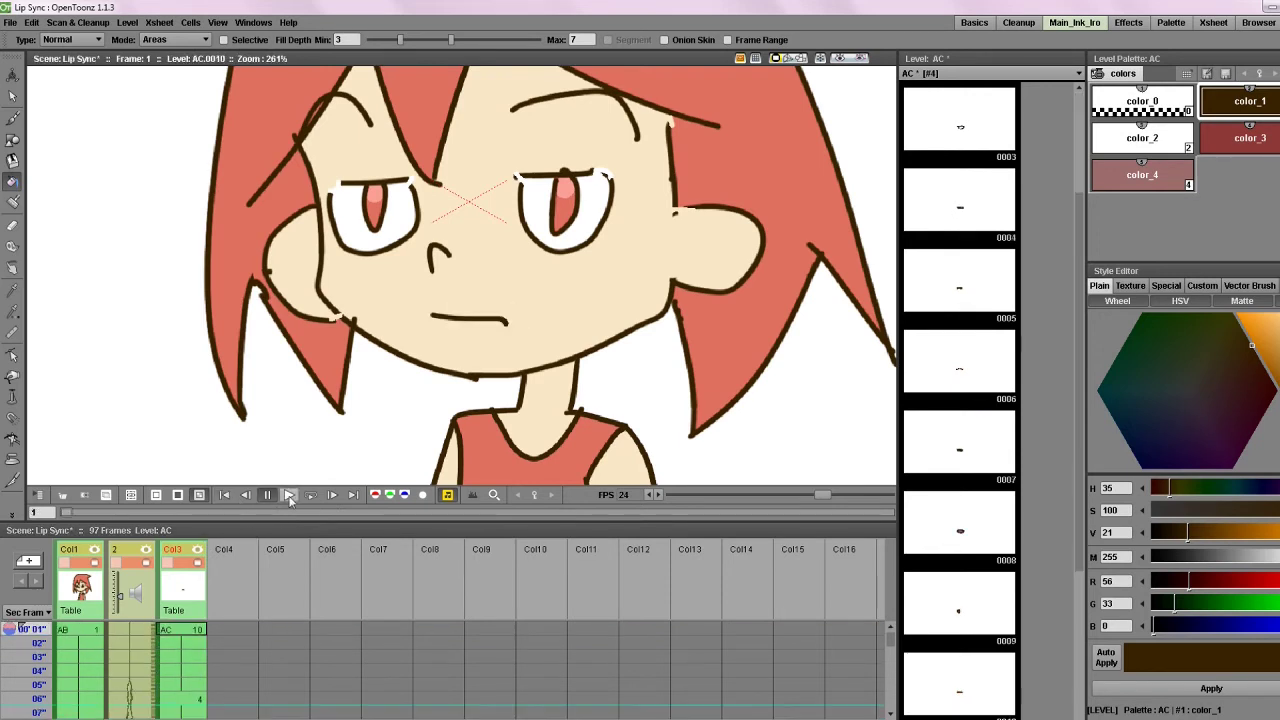
pyautogui.click(268, 494)
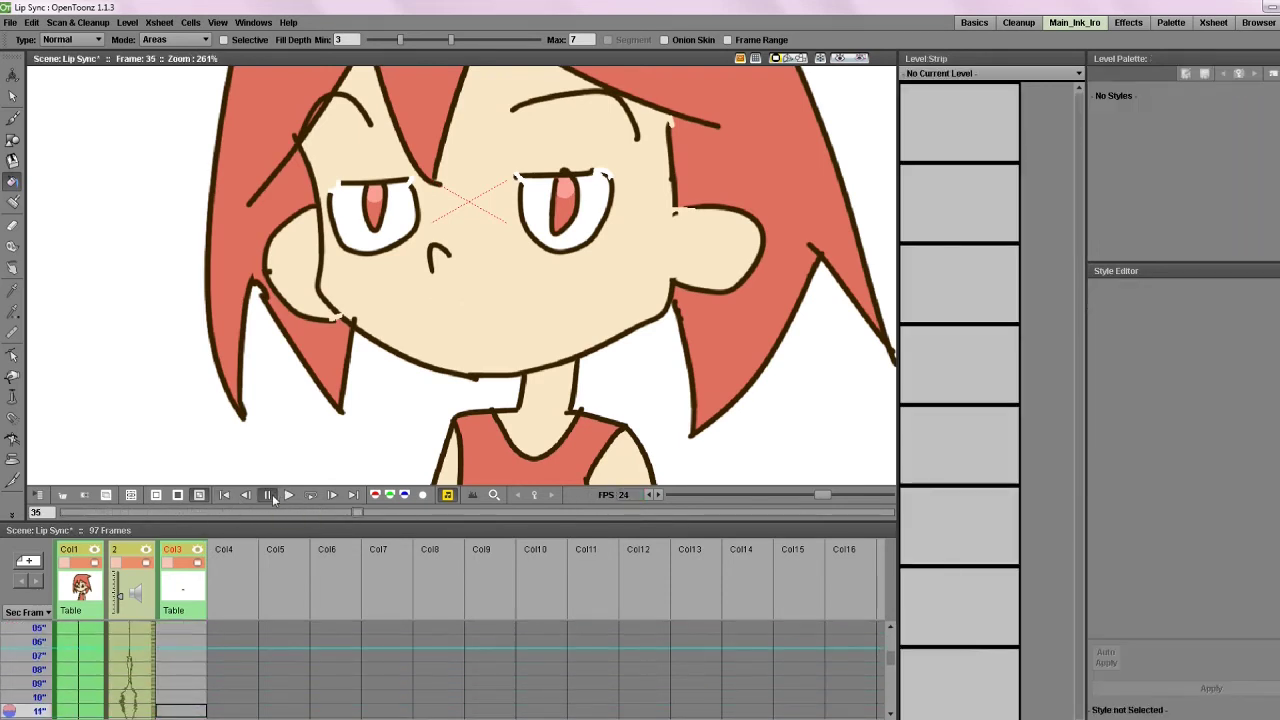
pyautogui.click(180, 687)
pyautogui.scroll(2, 180, 687)
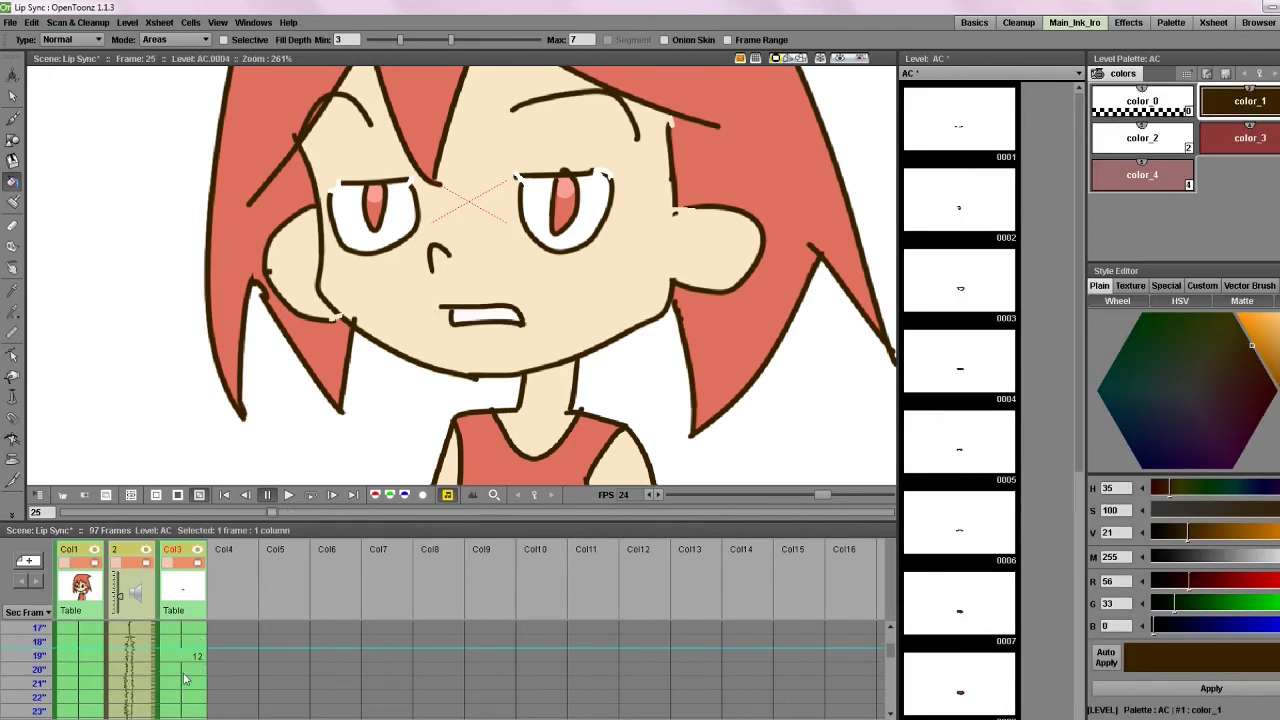
pyautogui.click(180, 710)
pyautogui.click(191, 697)
pyautogui.press('Delete')
pyautogui.scroll(-1, 193, 698)
pyautogui.click(188, 660)
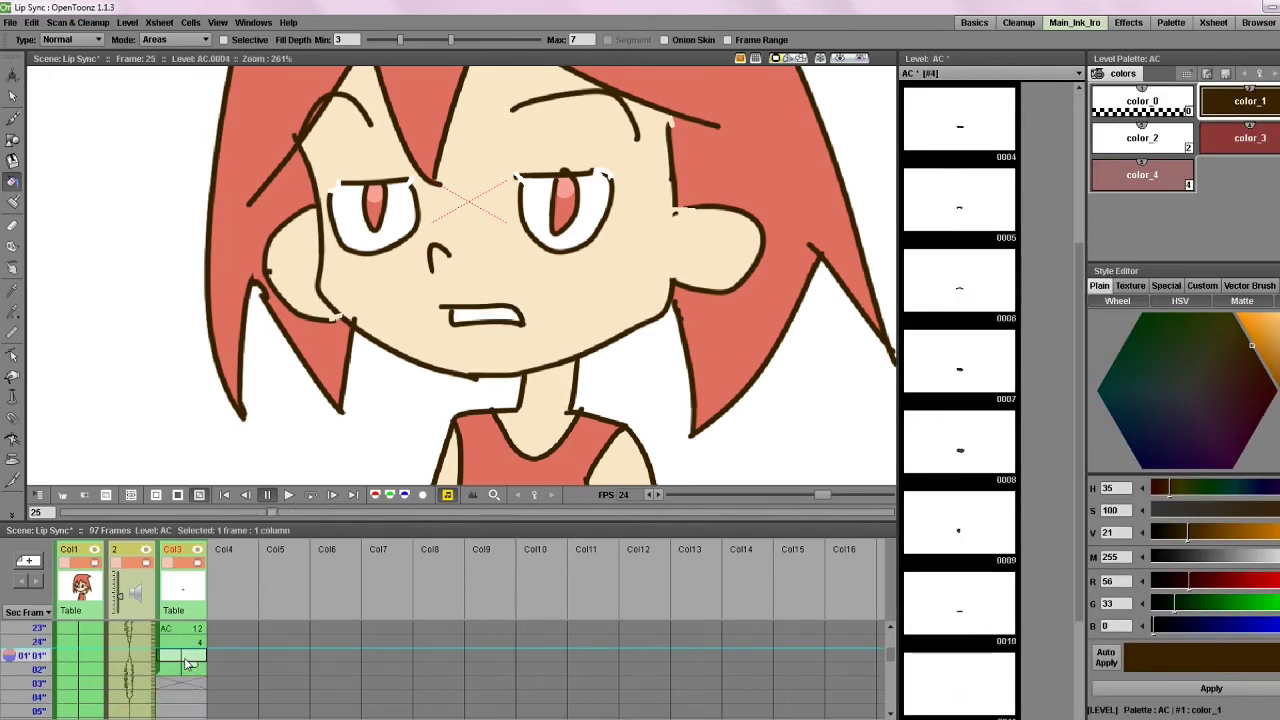
# - Clear the frame 21 cell of the AC column and move the cells from frames 23 to 26 up to frames 21 to 24
pyautogui.scroll(1, 180, 672)
pyautogui.click(171, 709)
pyautogui.click(174, 685)
pyautogui.press('Delete')
pyautogui.moveTo(160, 712); pyautogui.dragTo(160, 687)
pyautogui.scroll(-1, 211, 698)
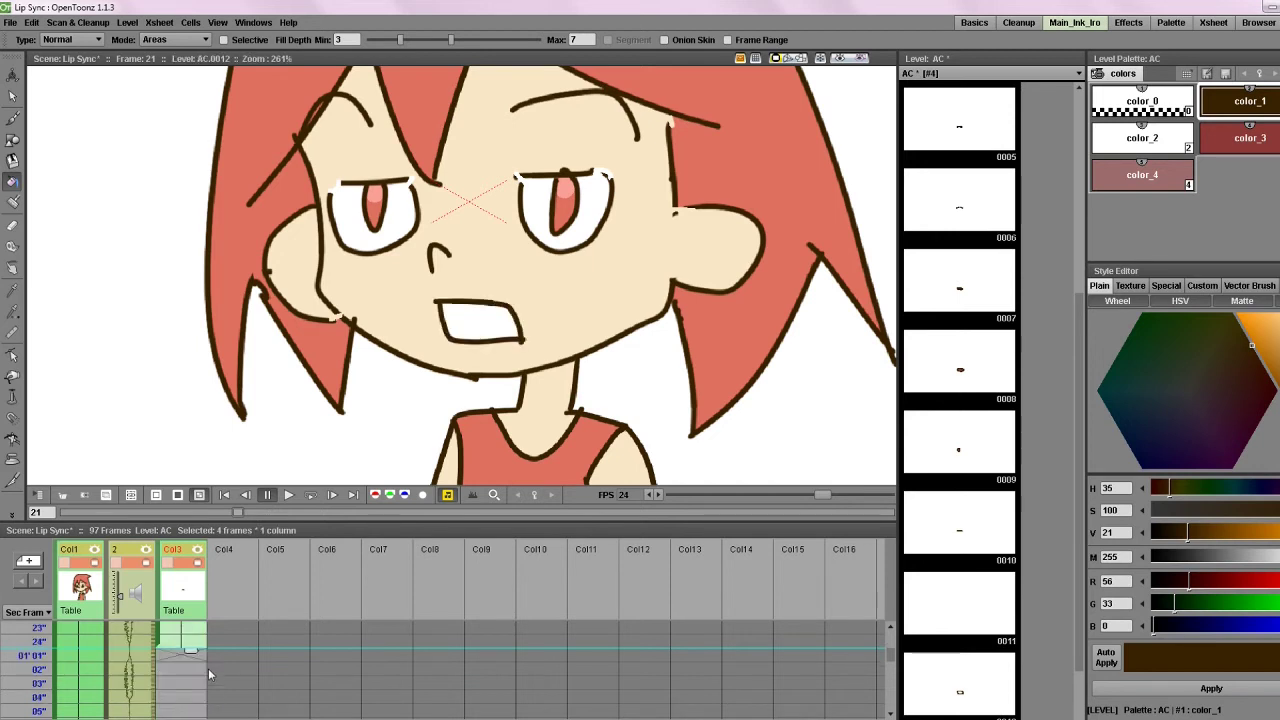
# - Look up the two-stroke frowning mouth in the AC level and expose drawing 6 at frame 25, held through frame 26
pyautogui.click(176, 656)
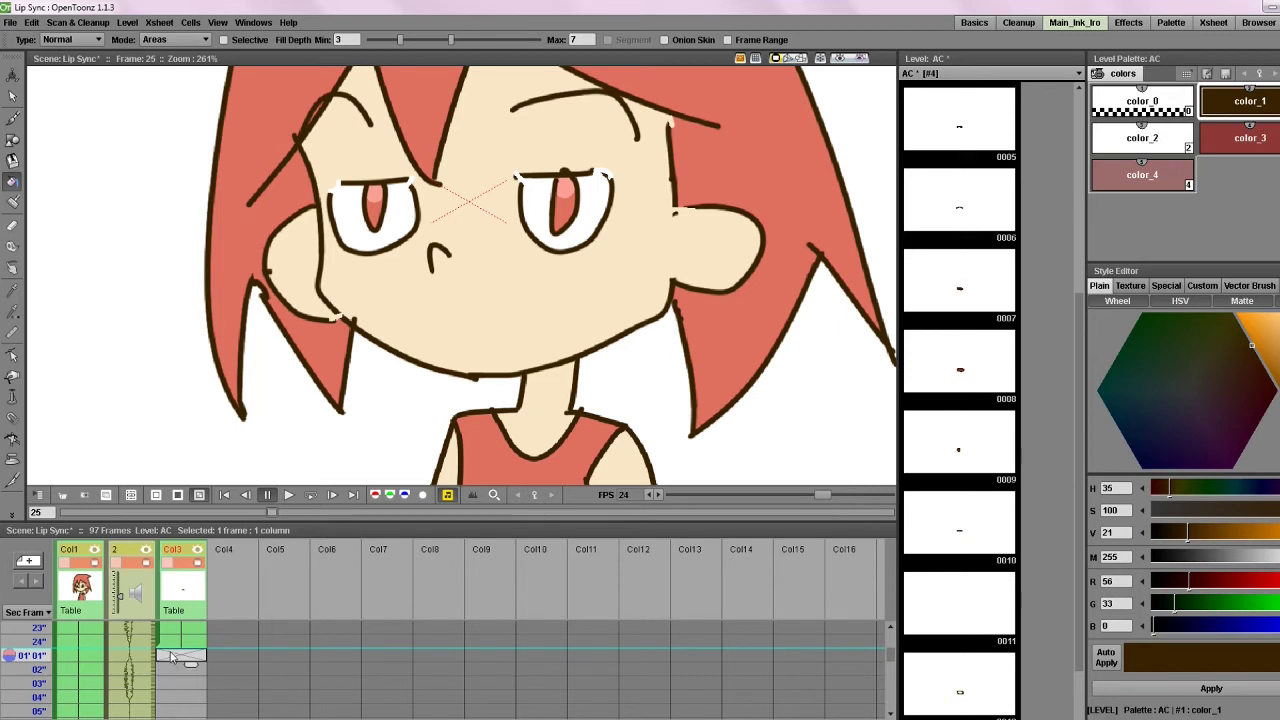
pyautogui.doubleClick(172, 657)
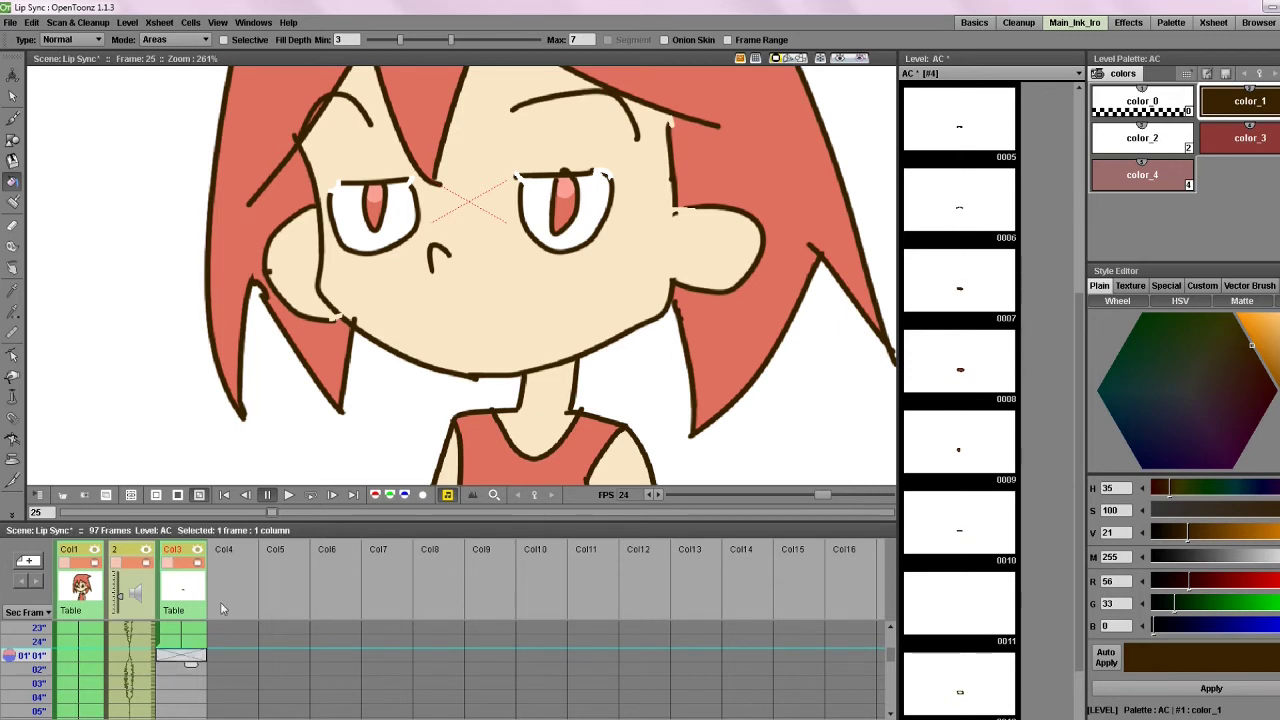
pyautogui.click(950, 224)
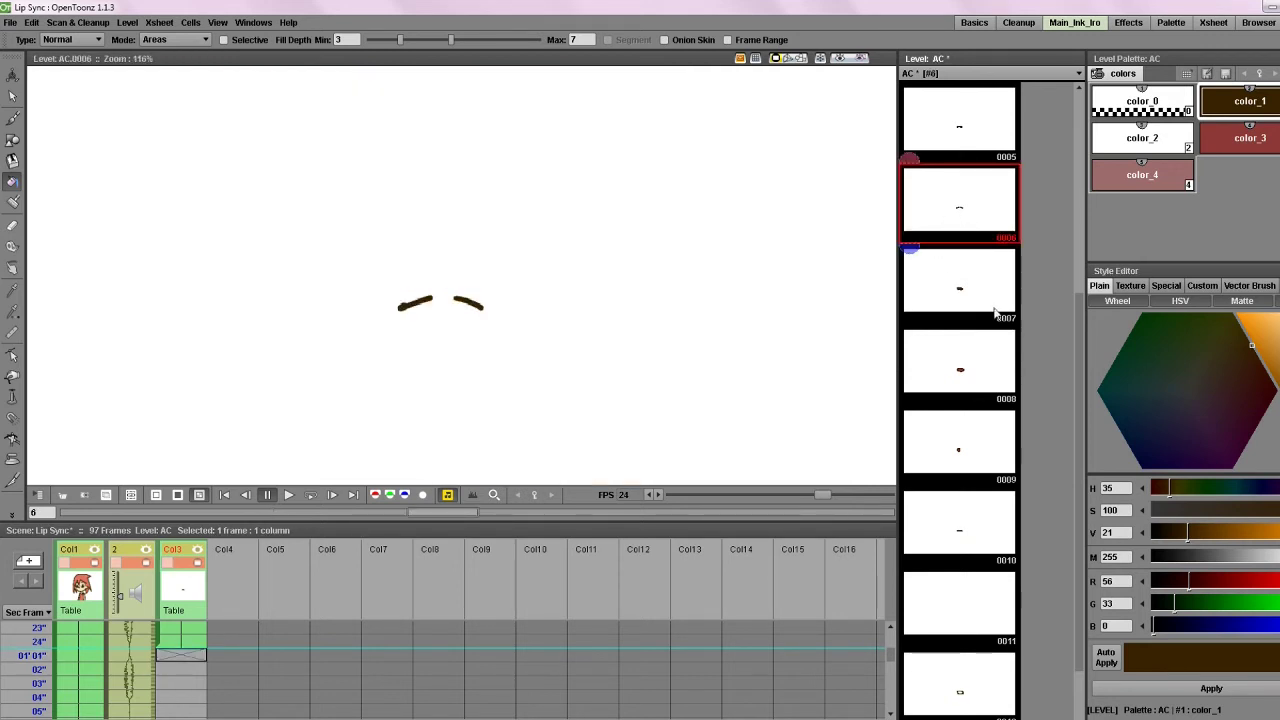
pyautogui.click(174, 653)
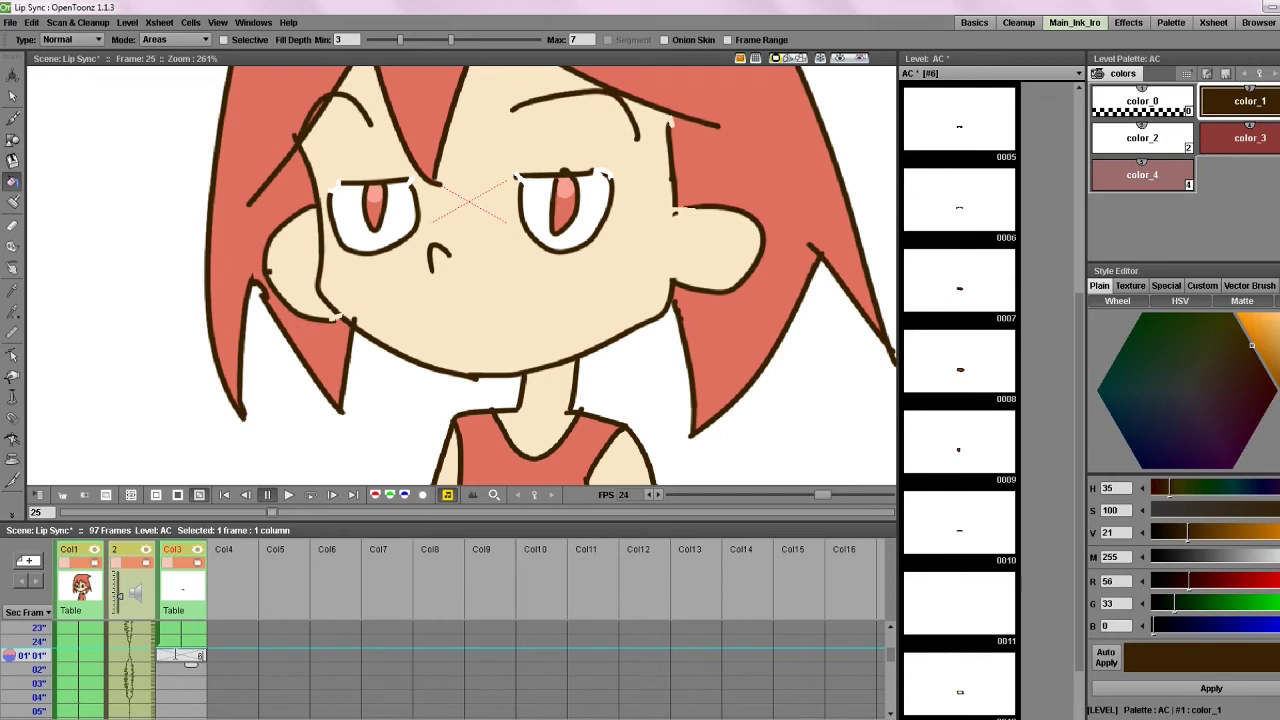
pyautogui.write('6')
pyautogui.press('Return')
pyautogui.moveTo(193, 670); pyautogui.dragTo(195, 682)
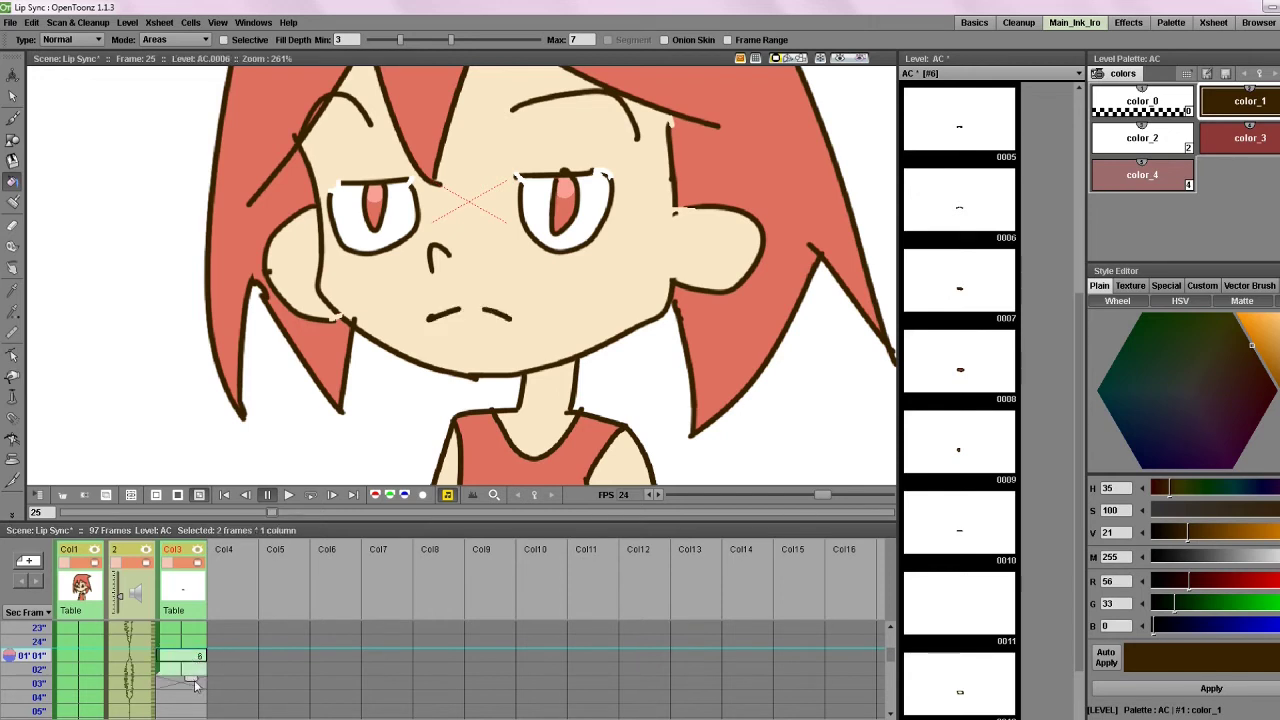
# - Play back the scene from the start to check the mouth timing against the audio
pyautogui.click(288, 494)
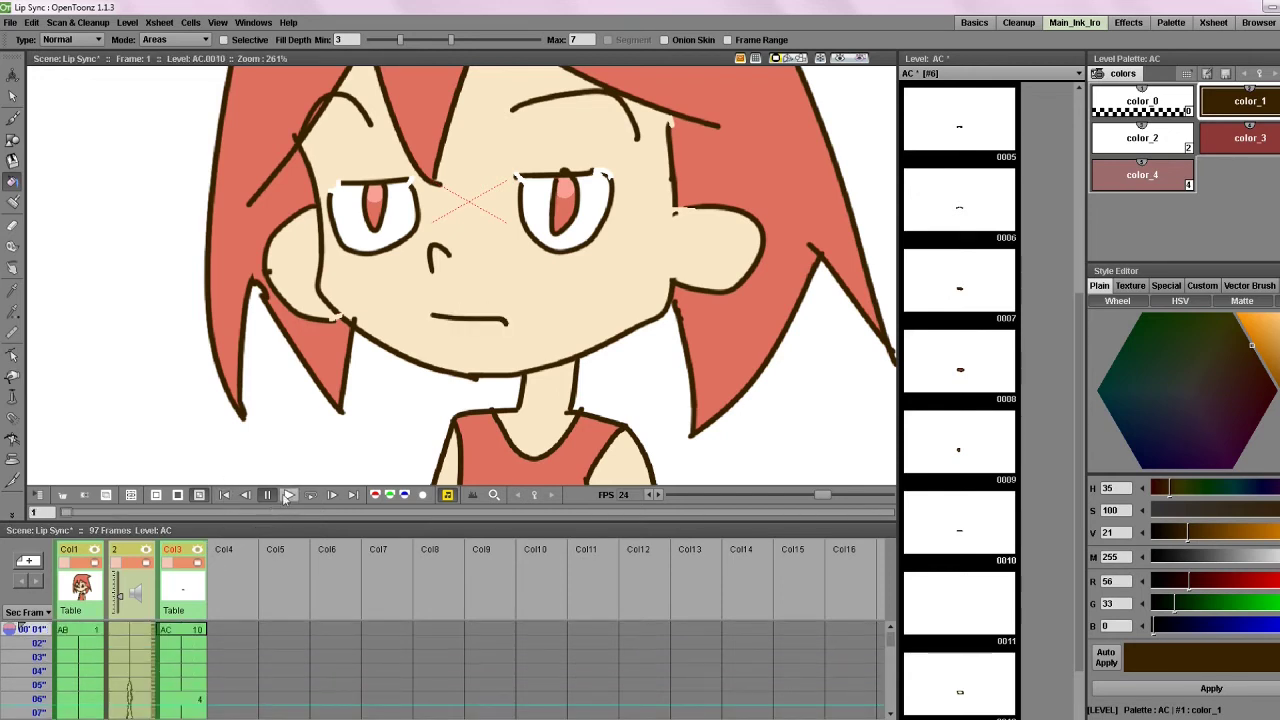
pyautogui.click(268, 496)
pyautogui.scroll(1, 178, 674)
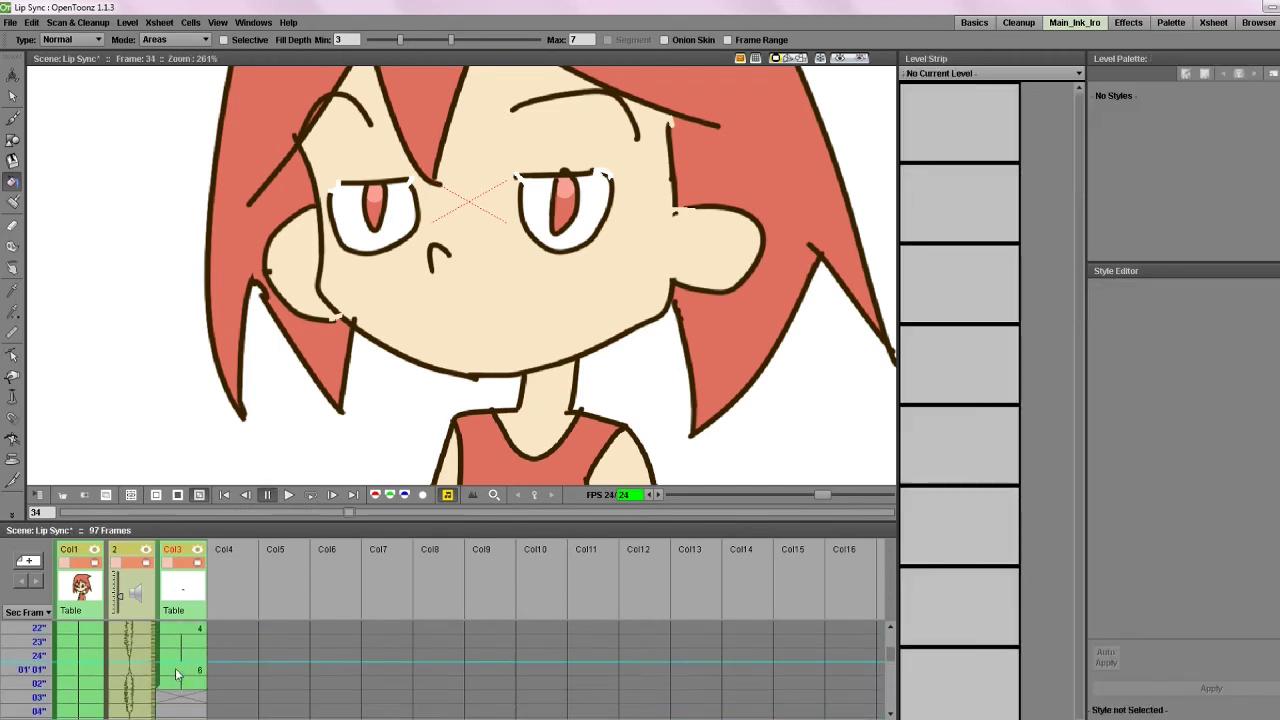
# - Expose drawing 12 at frame 27 of the AC column
pyautogui.click(187, 642)
pyautogui.press('Down')
pyautogui.press('Down')
pyautogui.press('Down')
pyautogui.press('Down')
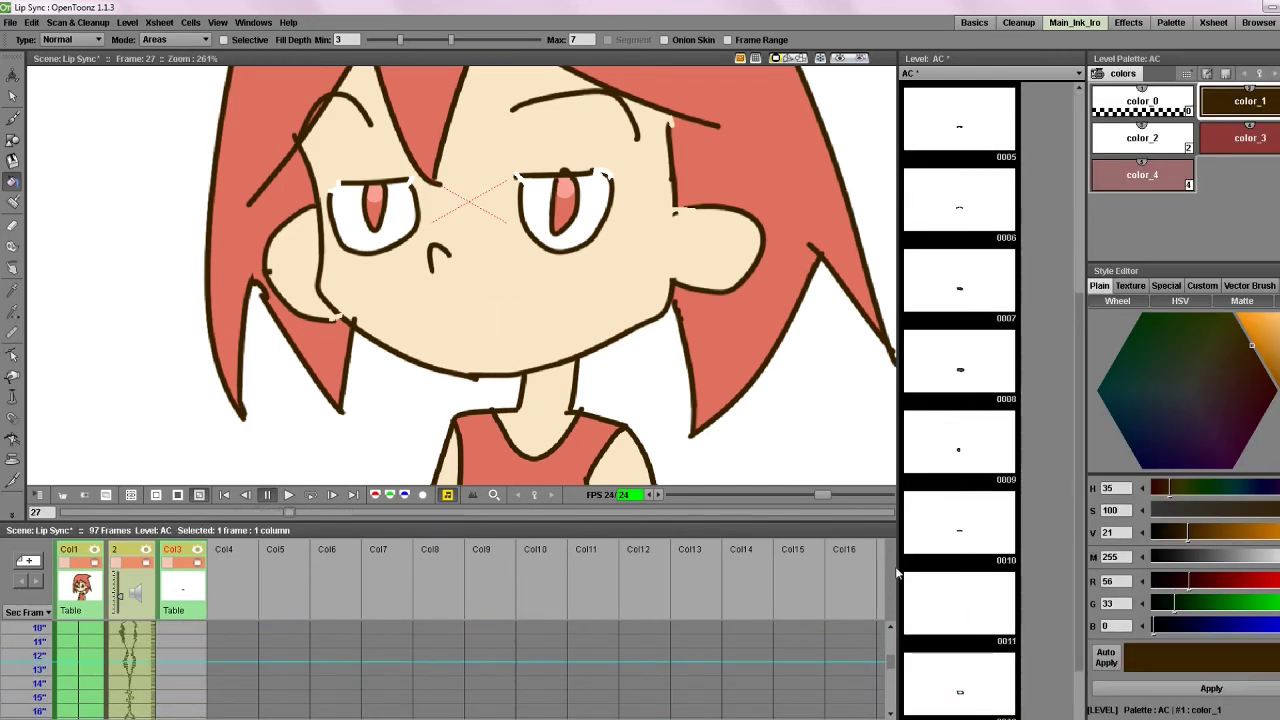
pyautogui.scroll(2, 175, 700)
pyautogui.scroll(-2, 188, 654)
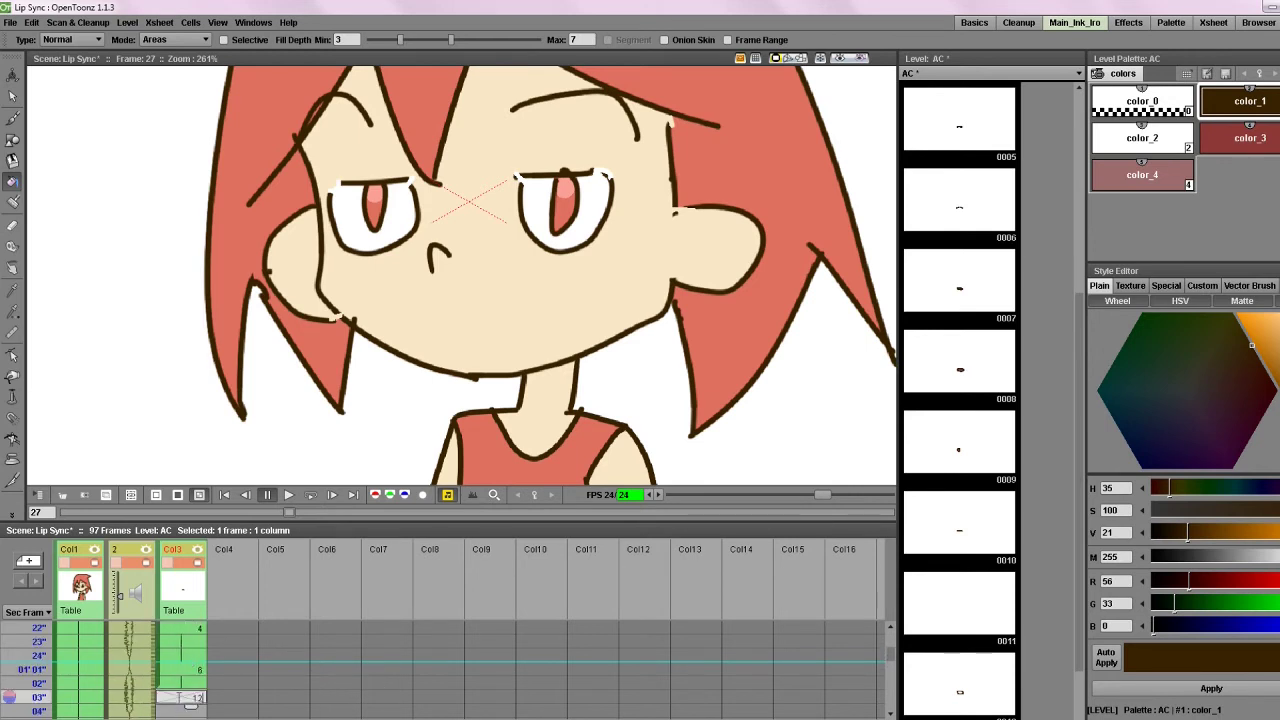
pyautogui.write('12')
pyautogui.press('Return')
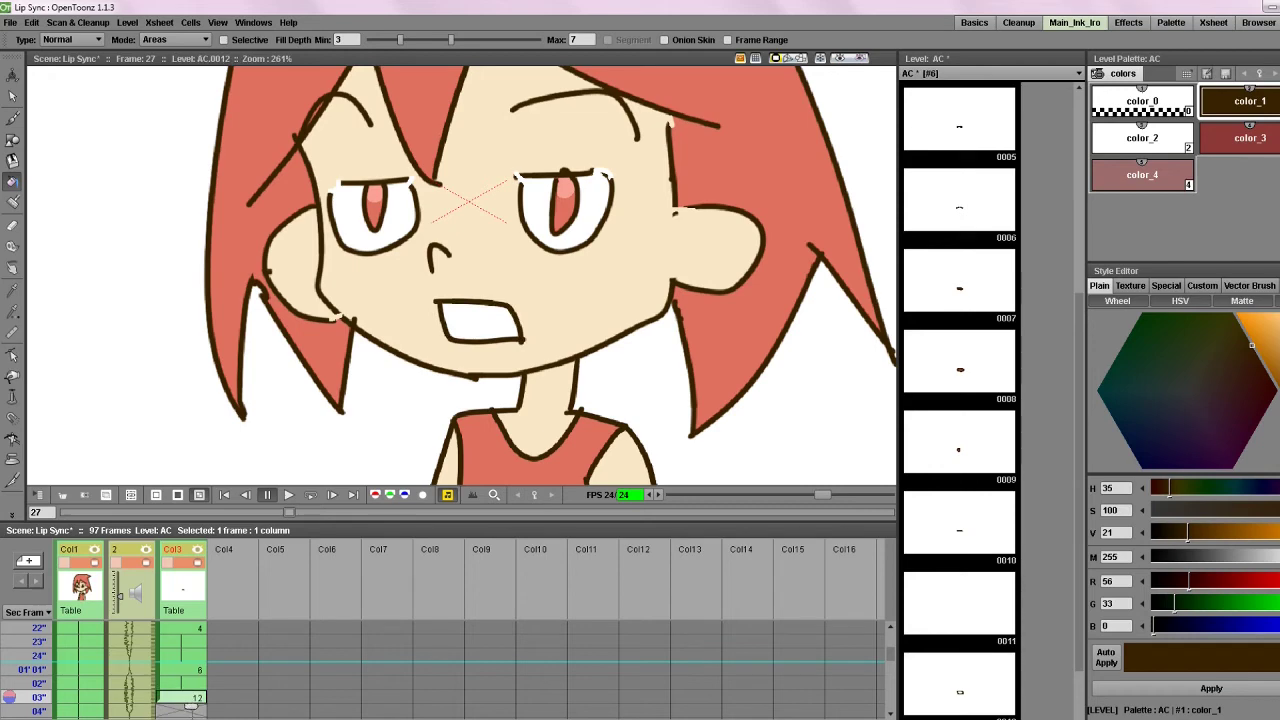
# - Continue exposing the AC level's mouth drawings in the frames after frame 27, checking their timing against the audio
pyautogui.click(288, 494)
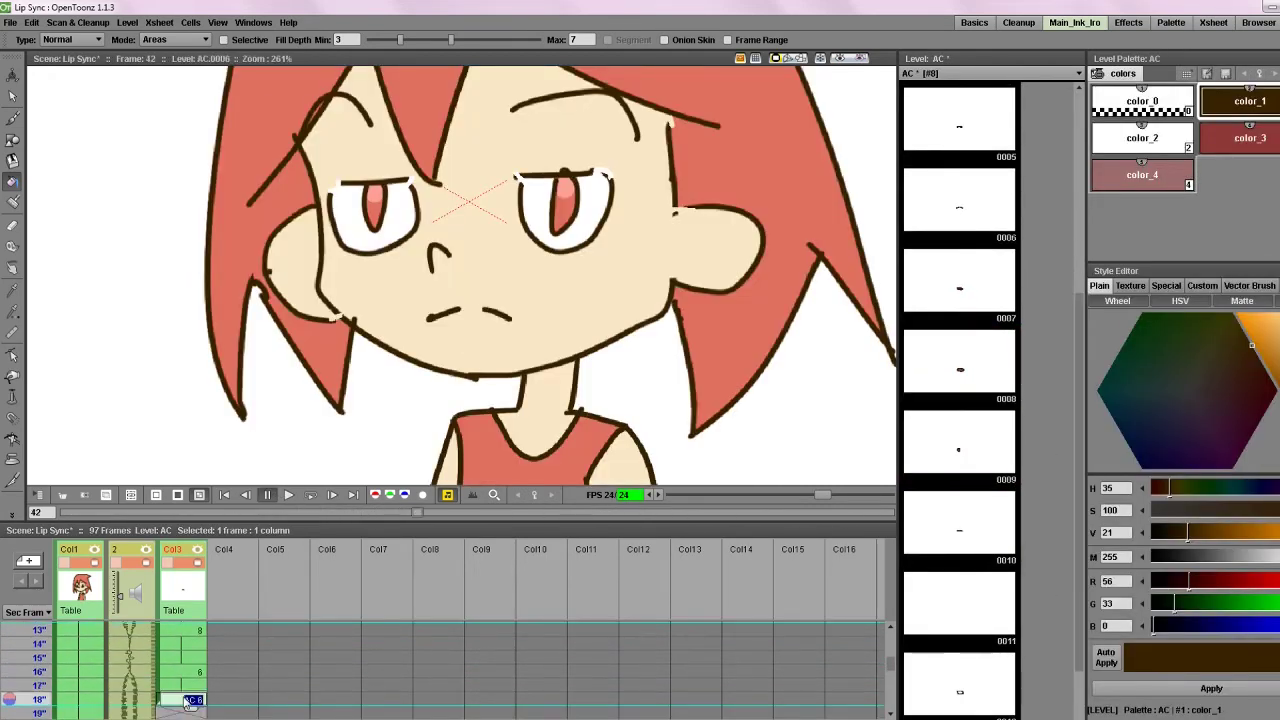
pyautogui.click(179, 660)
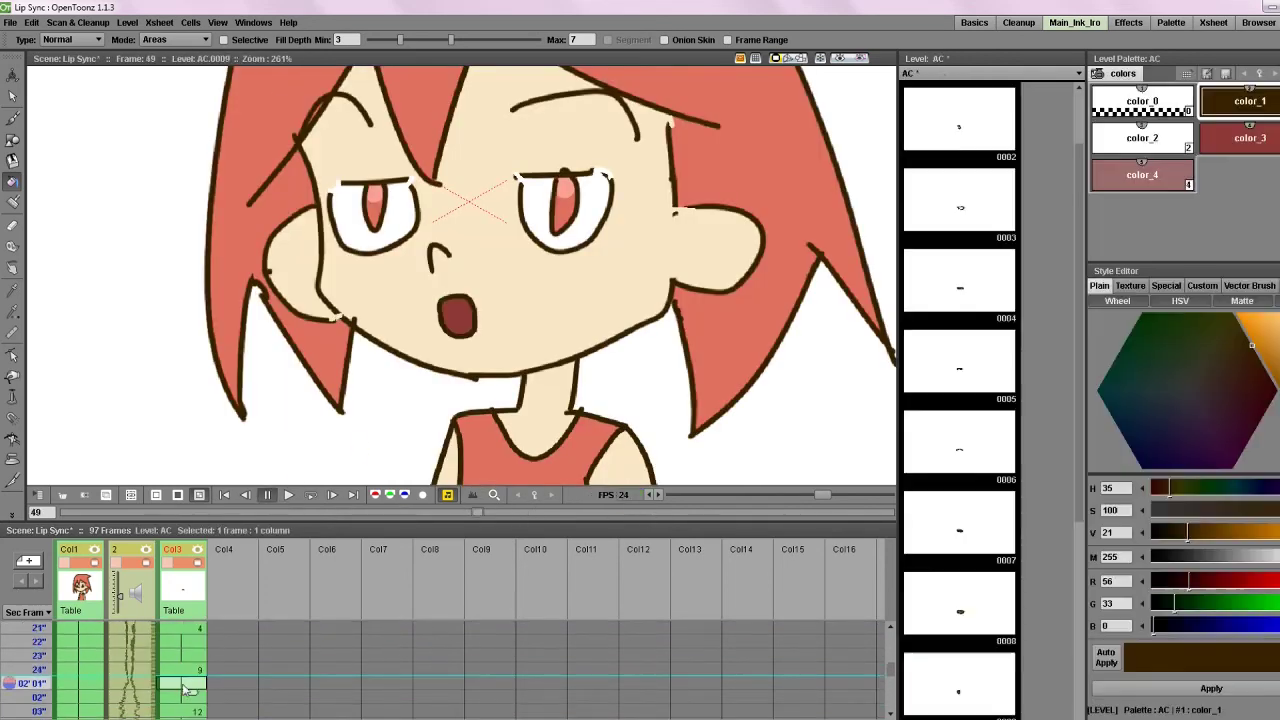
pyautogui.click(267, 494)
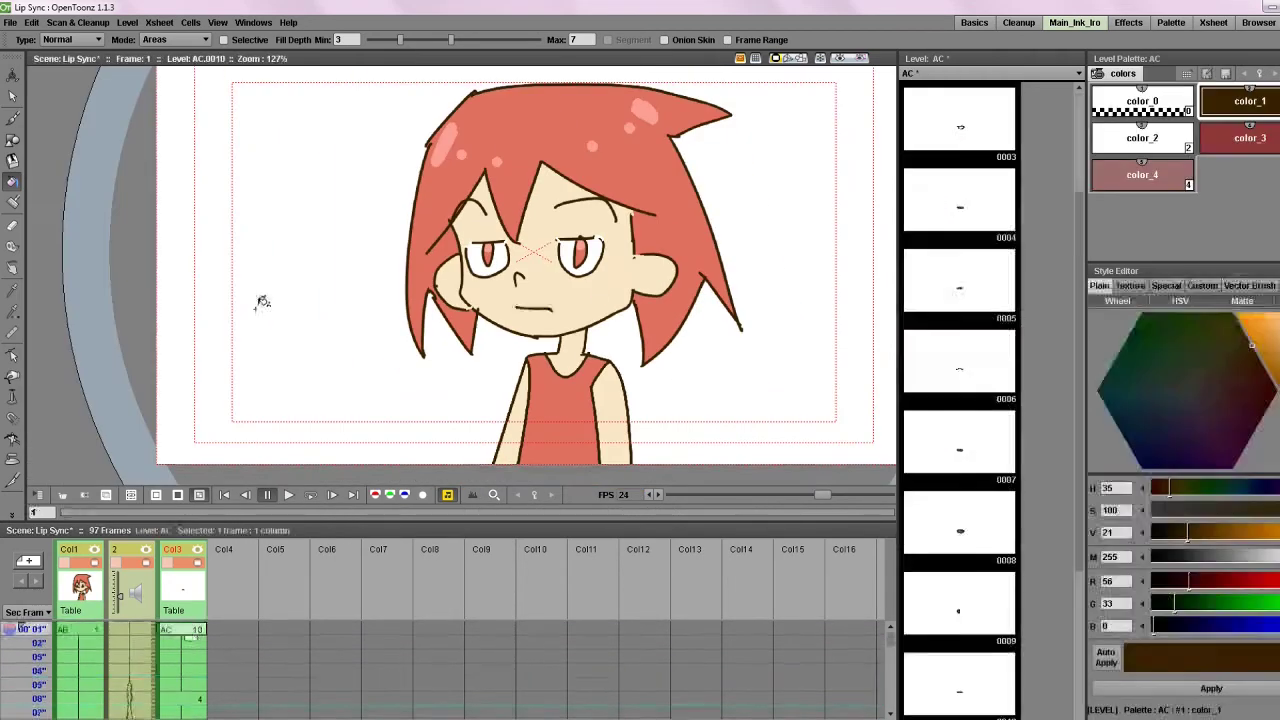
pyautogui.click(193, 687)
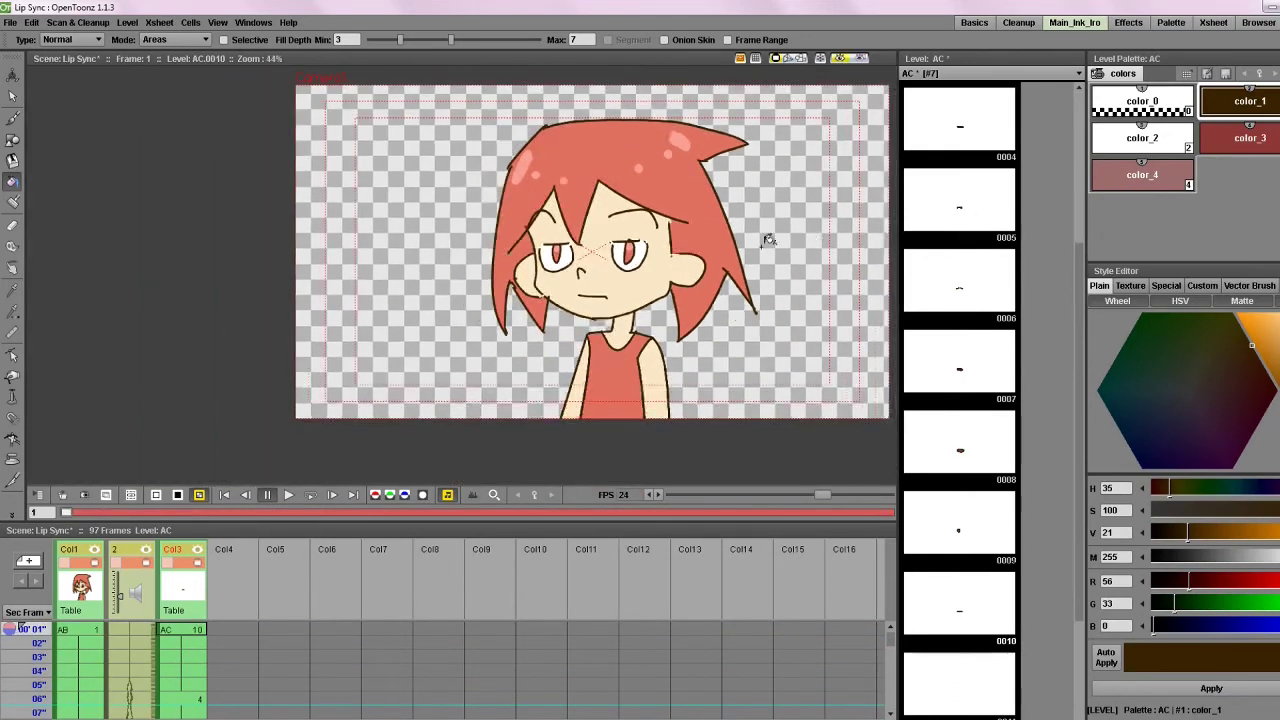
# - Inspect the whole character in the camera preview, turn the preview off and save the Lip Sync scene
pyautogui.moveTo(244, 234); pyautogui.dragTo(169, 254)
pyautogui.scroll(1, 545, 228)
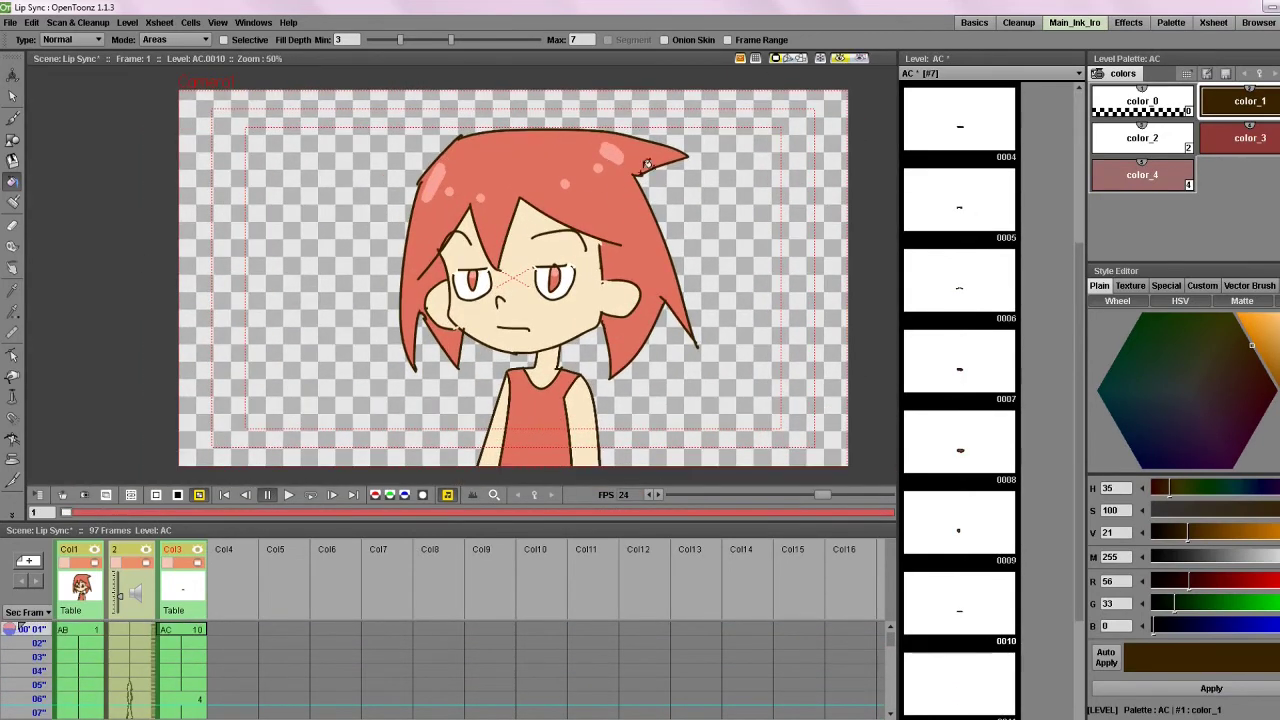
pyautogui.click(840, 60)
pyautogui.hotkey('alt', 'Tab')
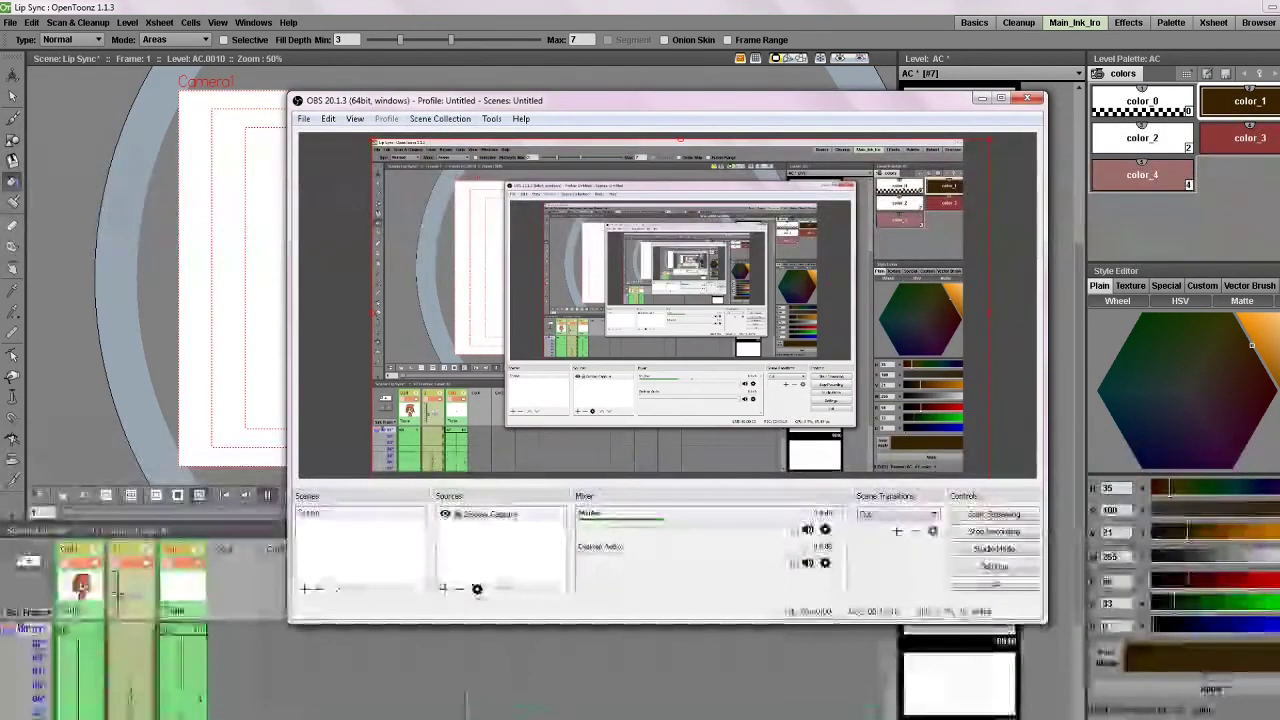
pyautogui.hotkey('alt', 'Tab')
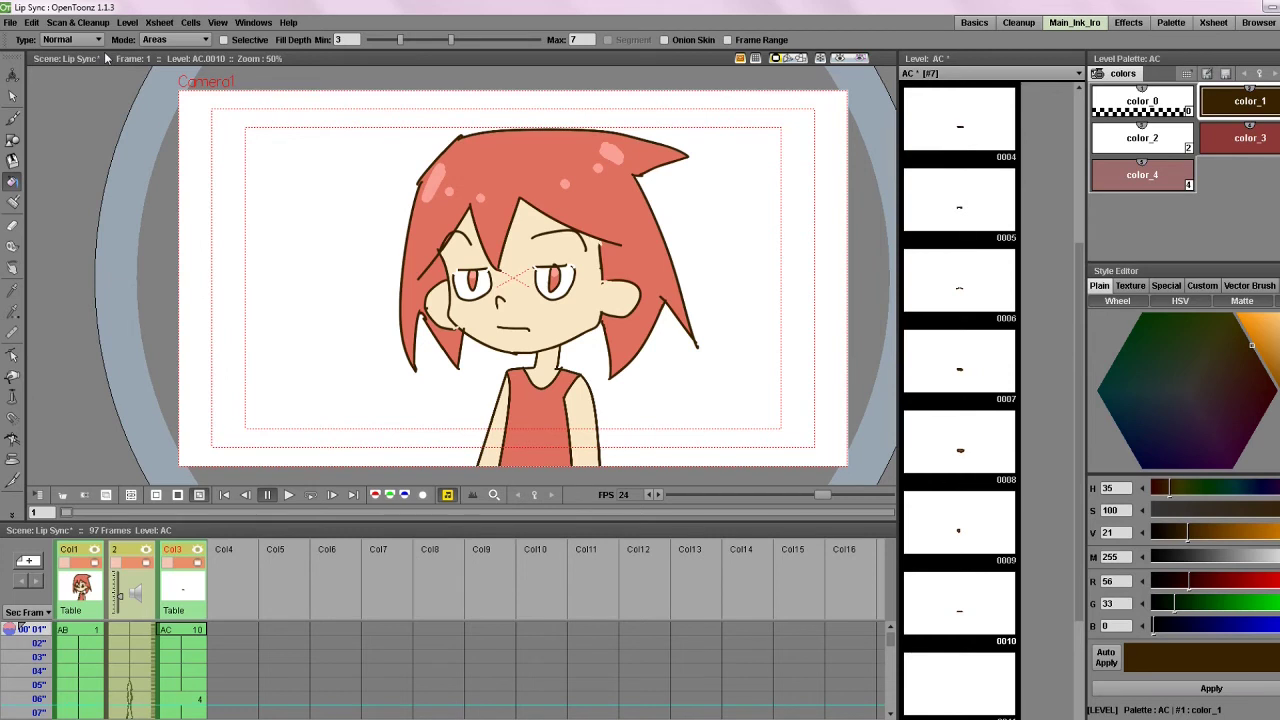
pyautogui.hotkey('ctrl', 's')
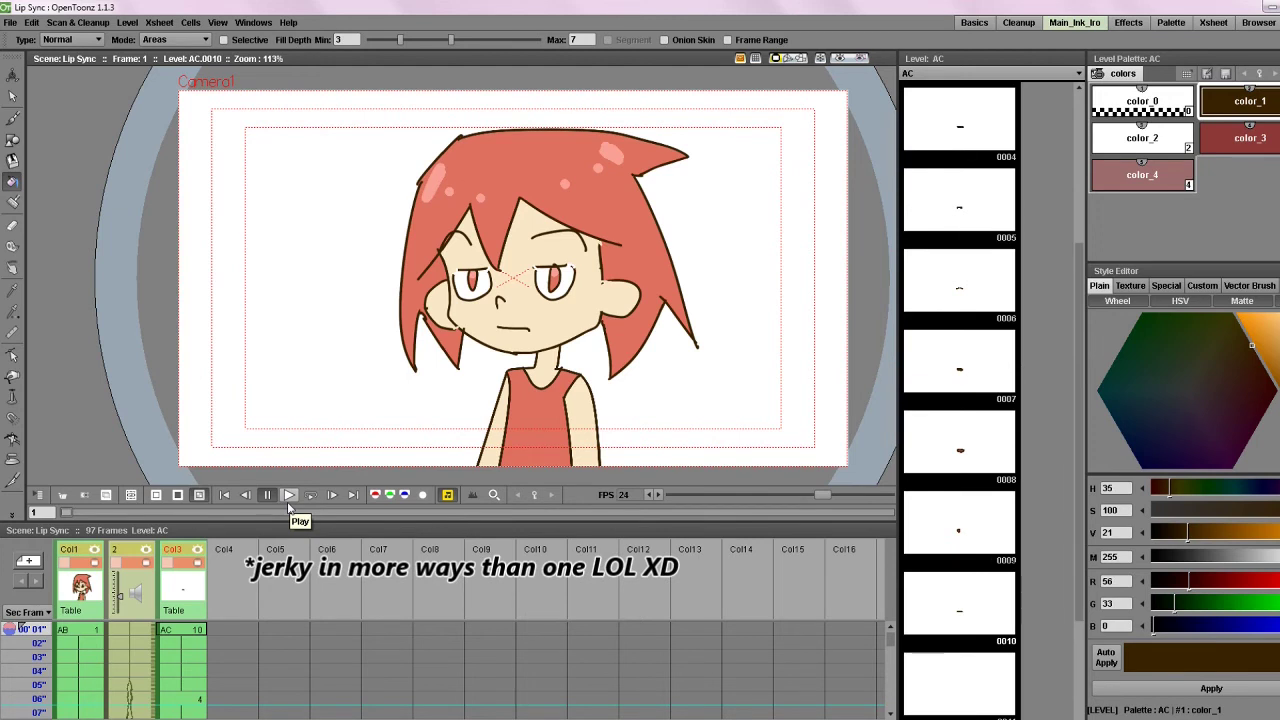
# - Play back the full lip sync to review the mouth movement and return to frame 1
pyautogui.click(287, 498)
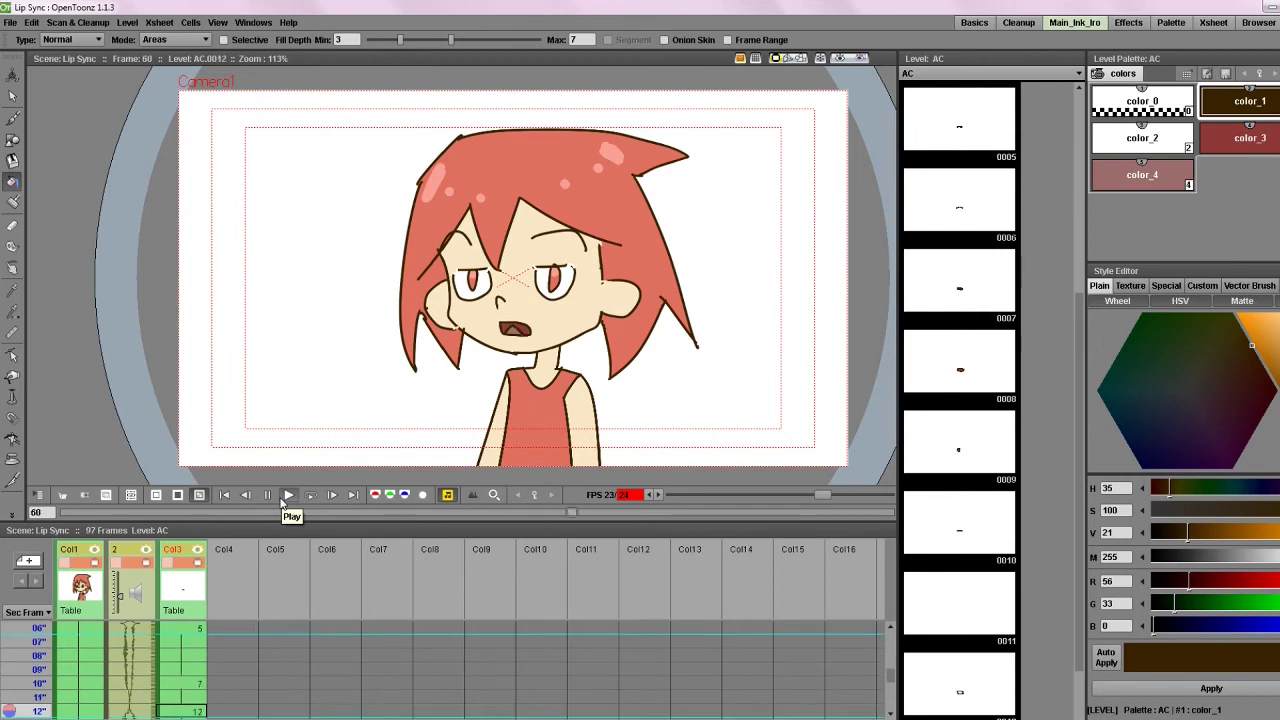
pyautogui.click(224, 495)
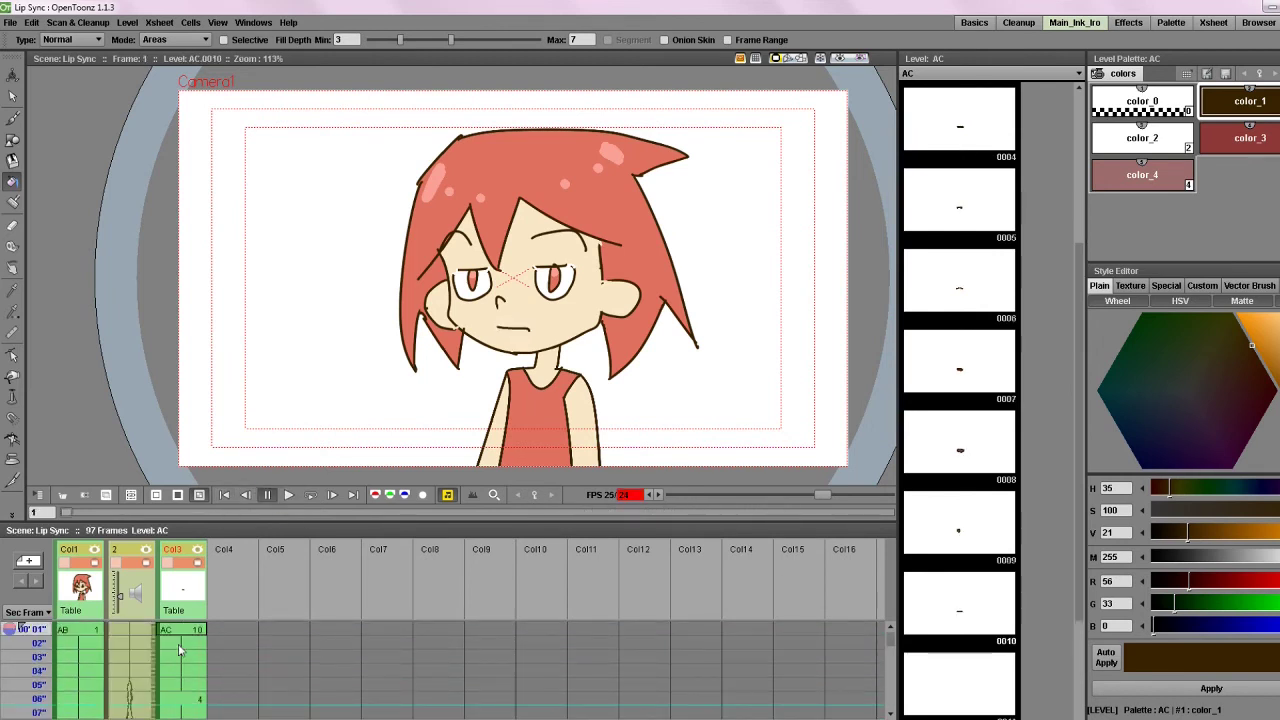
pyautogui.click(185, 636)
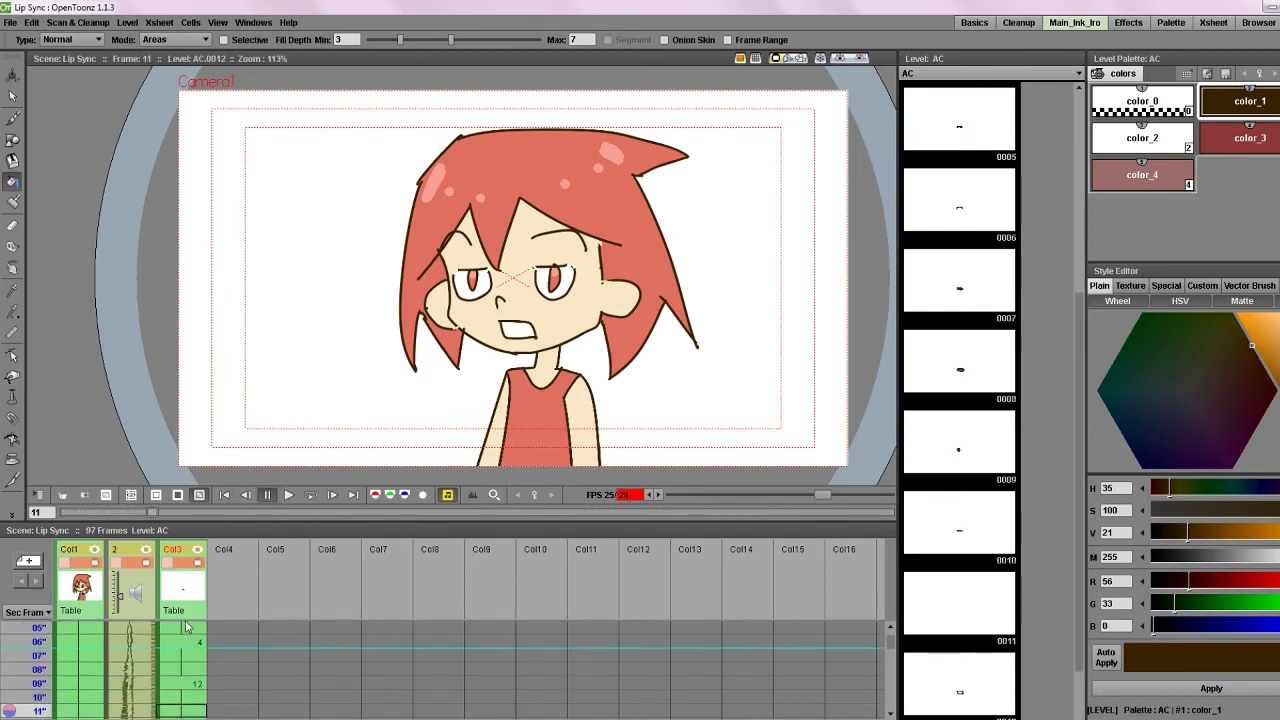
pyautogui.click(224, 495)
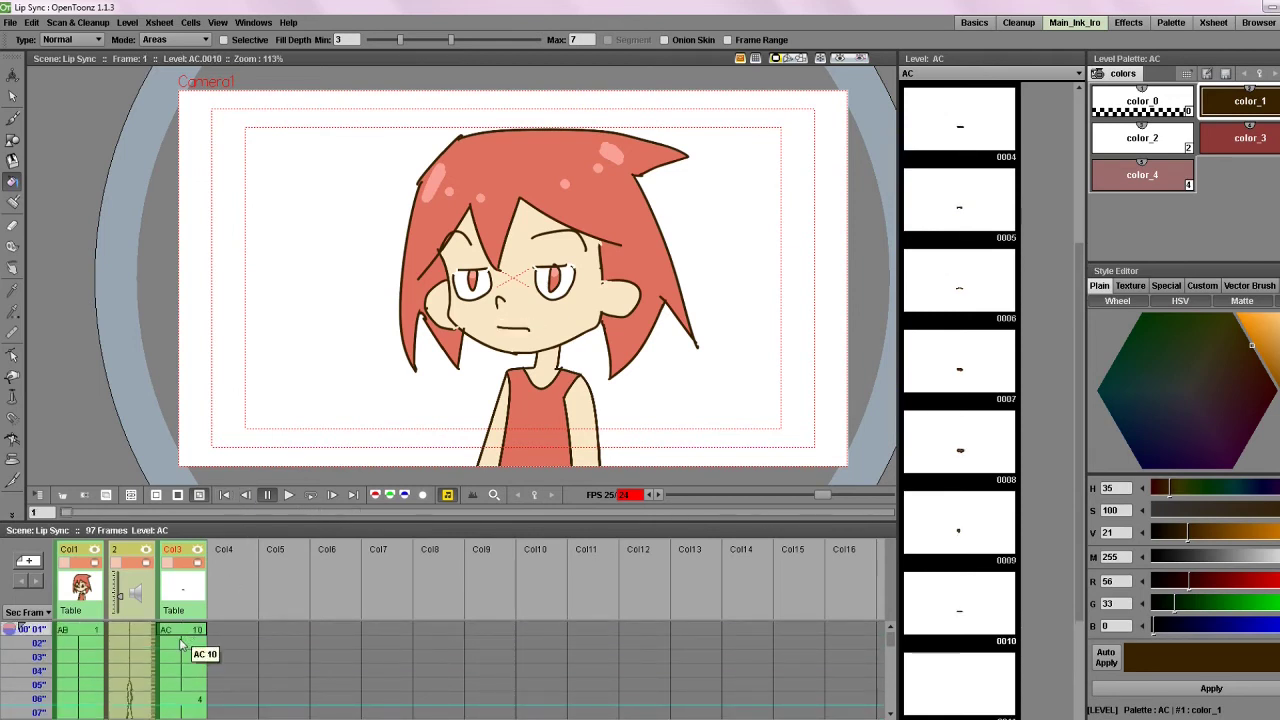
# - Animate the AB character column between frames 1 and 97, shifting it to about -30 mm E/W at frame 97
pyautogui.click(81, 634)
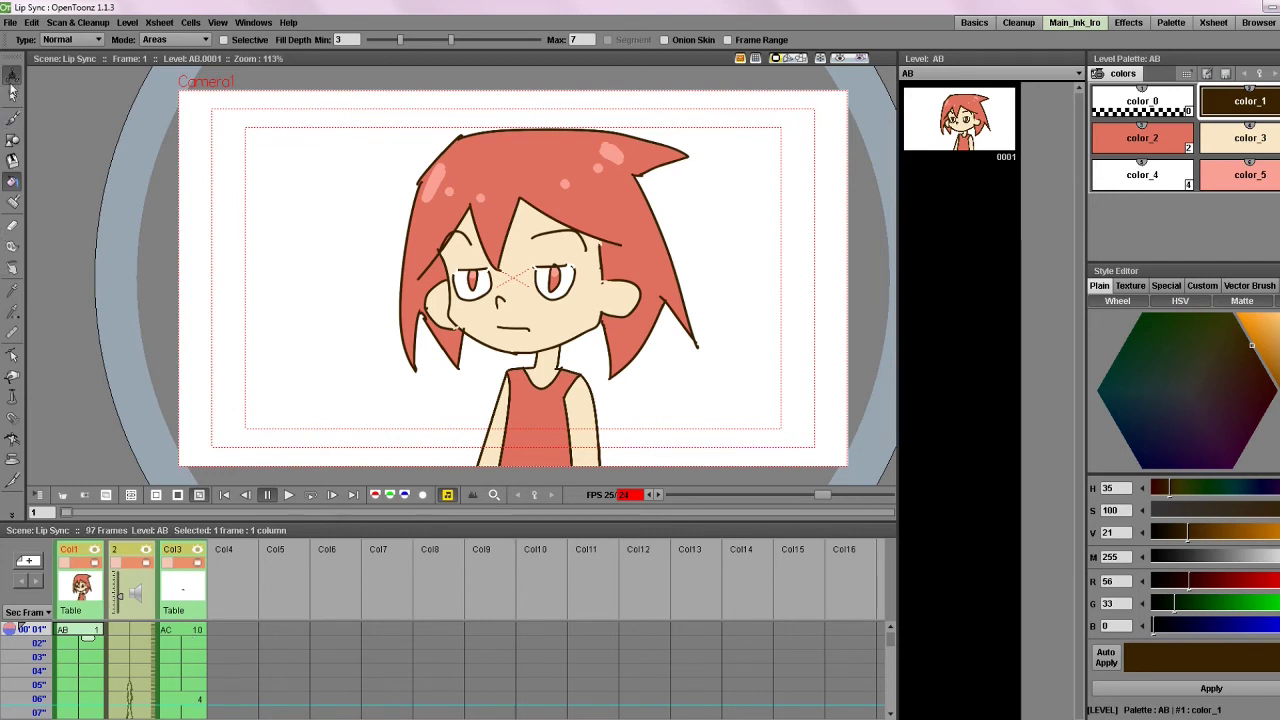
pyautogui.click(12, 75)
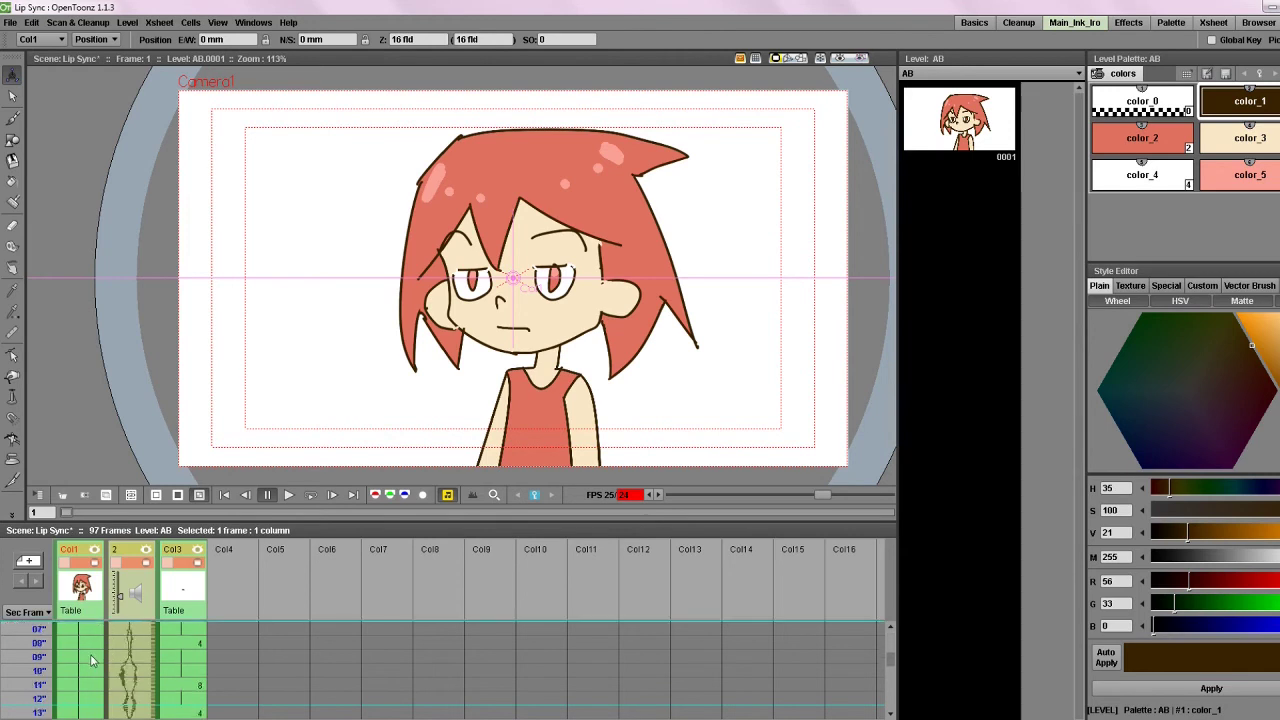
pyautogui.scroll(-10, 80, 680)
pyautogui.click(97, 643)
pyautogui.click(95, 629)
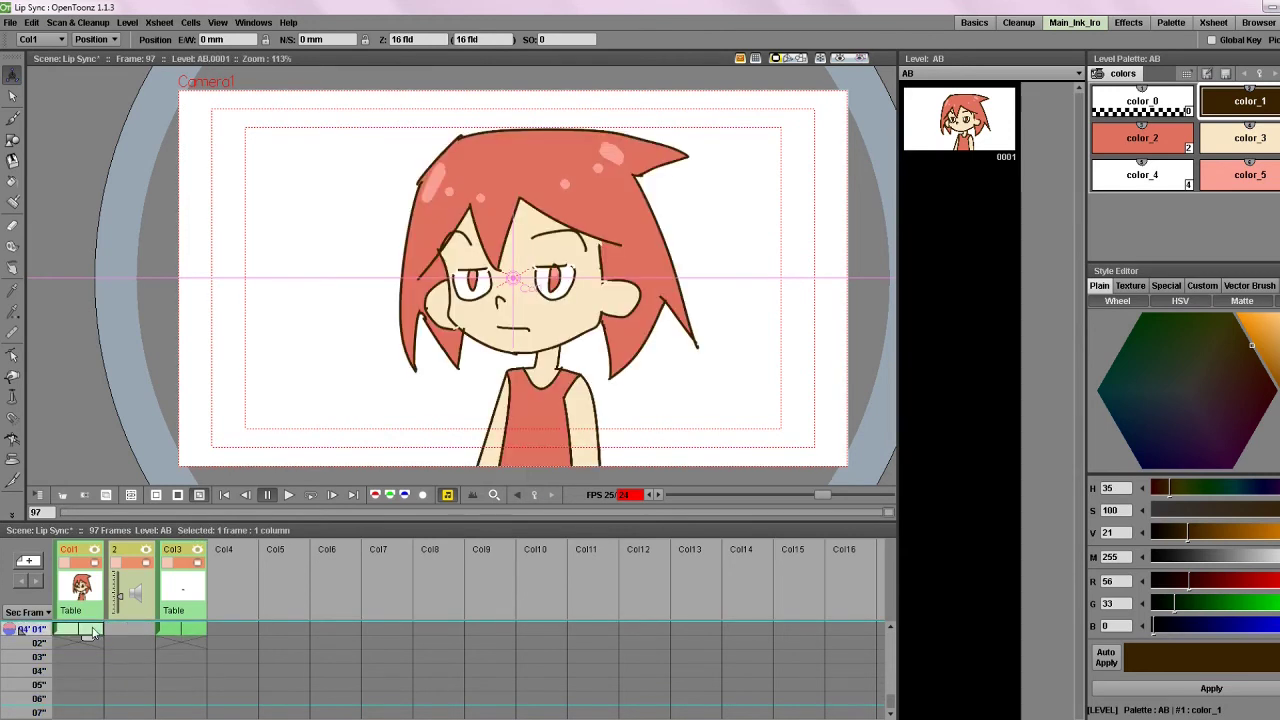
pyautogui.moveTo(427, 412); pyautogui.dragTo(374, 414)
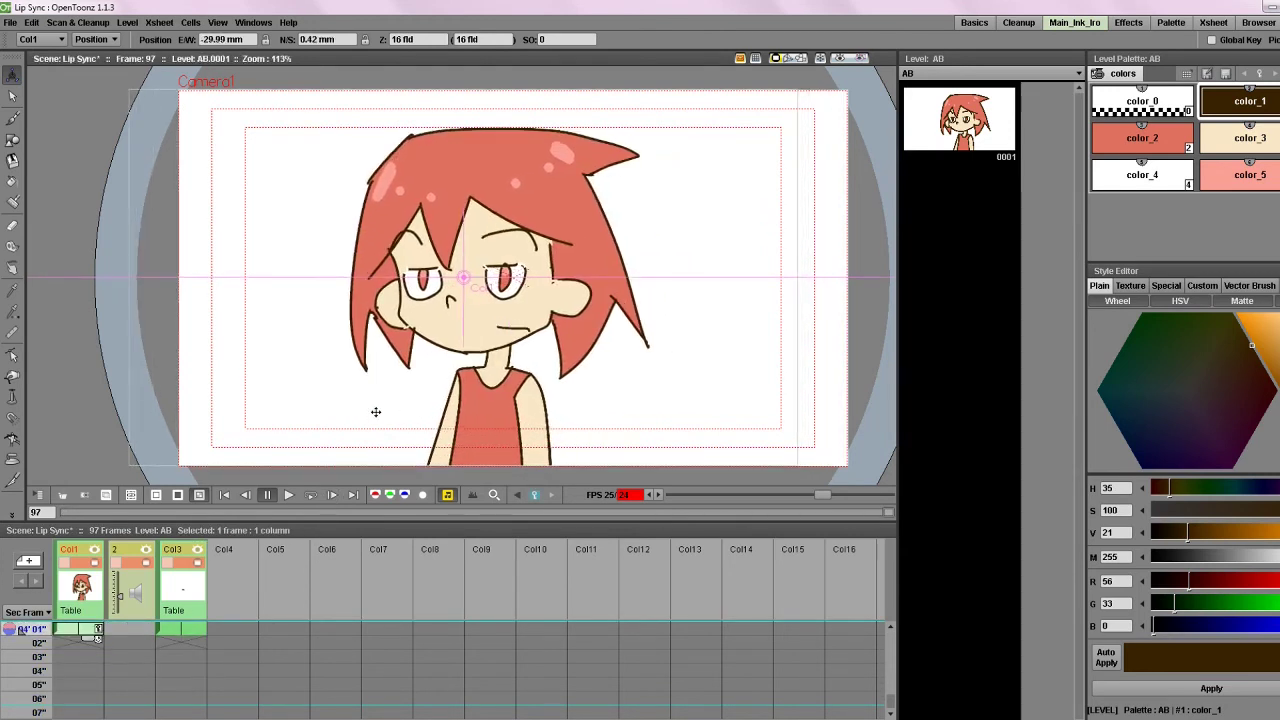
# - Step through the frames from frame 1 to examine how the mouth sits against the moving head
pyautogui.scroll(2, 171, 657)
pyautogui.scroll(2, 176, 644)
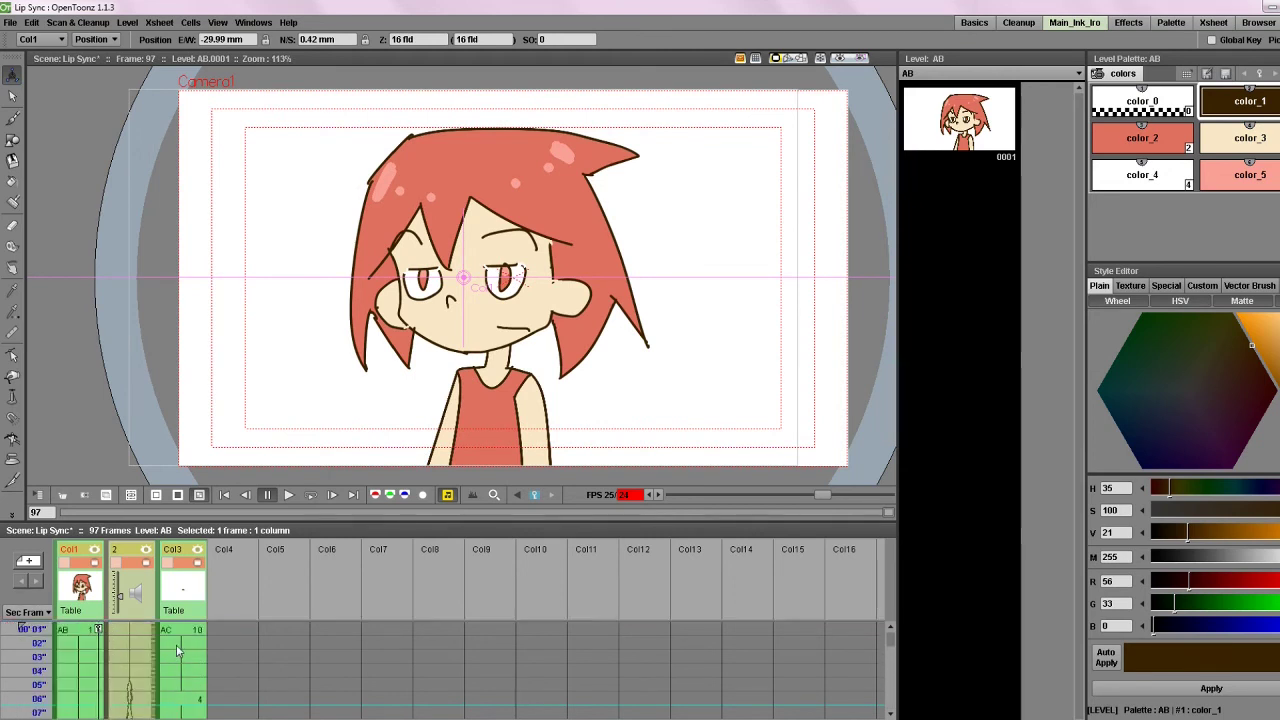
pyautogui.click(193, 632)
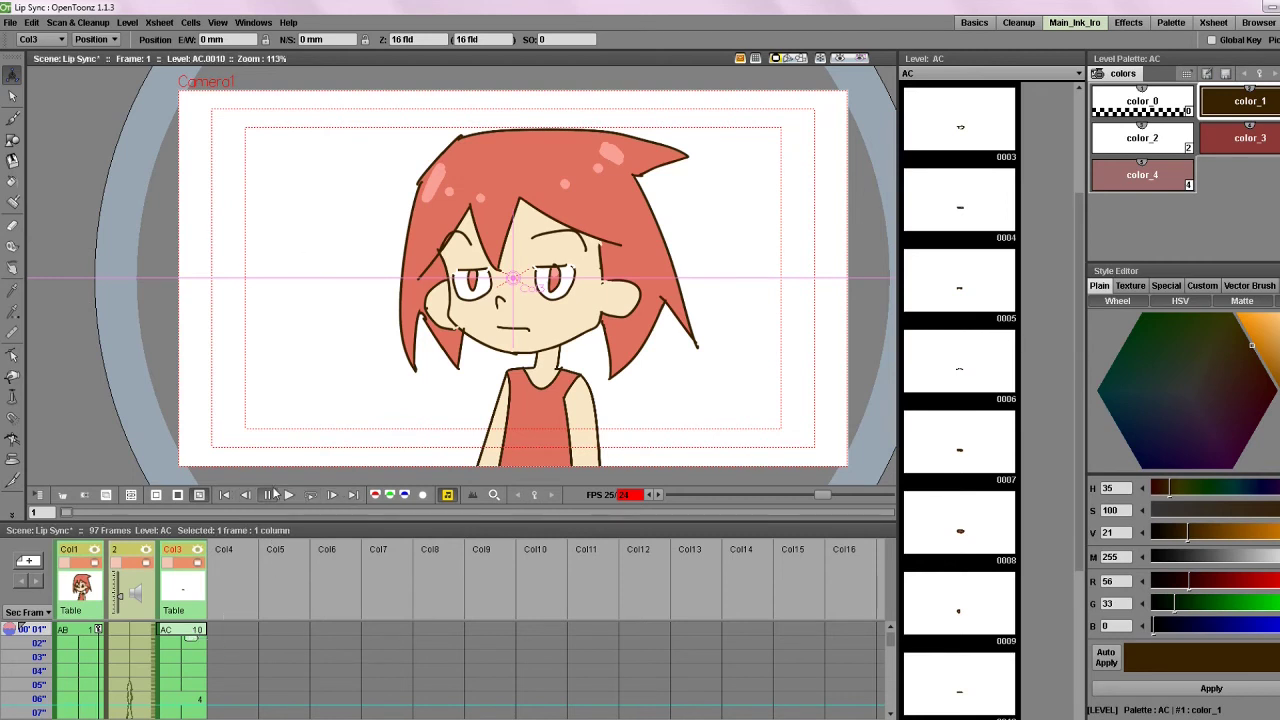
pyautogui.press('Down')
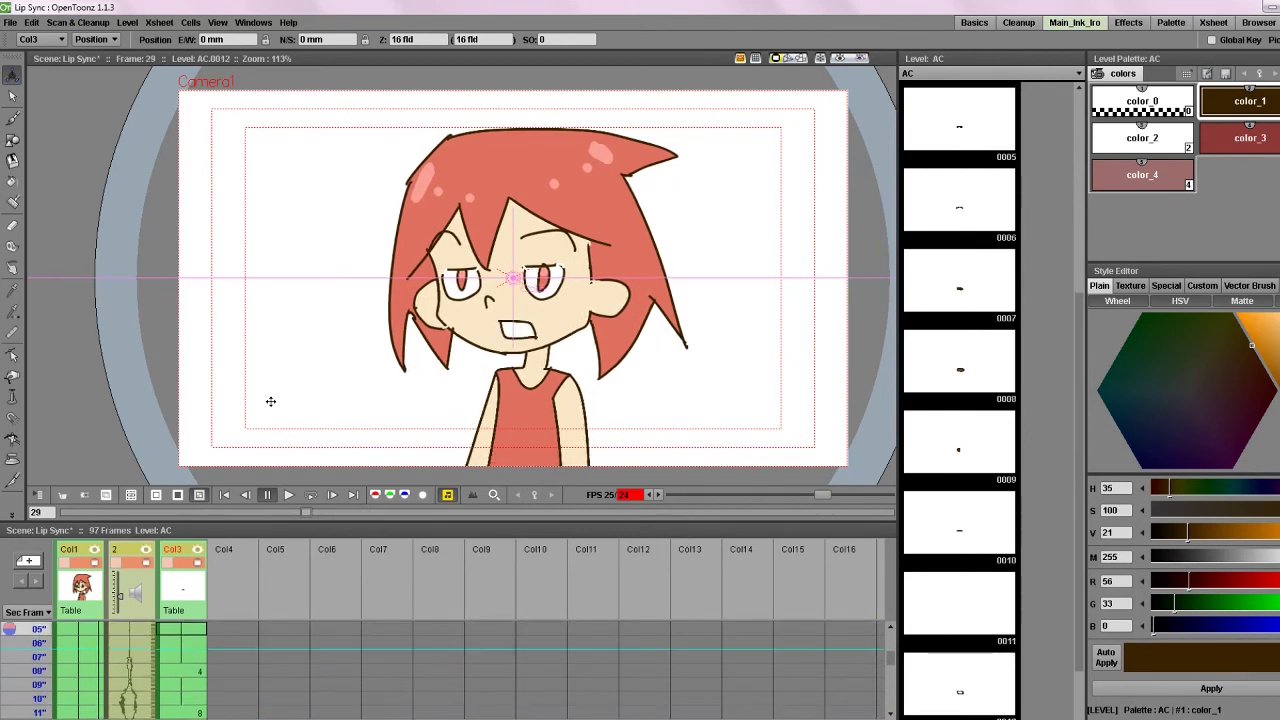
pyautogui.press('Up')
pyautogui.press('Up')
pyautogui.press('Up')
pyautogui.press('Up')
pyautogui.press('Up')
pyautogui.press('Up')
pyautogui.press('Up')
pyautogui.press('Up')
pyautogui.press('Up')
pyautogui.press('Up')
pyautogui.press('Up')
pyautogui.press('Up')
pyautogui.press('Up')
pyautogui.press('Up')
pyautogui.press('Up')
pyautogui.press('Up')
pyautogui.press('Up')
pyautogui.press('Up')
pyautogui.press('Up')
pyautogui.press('Up')
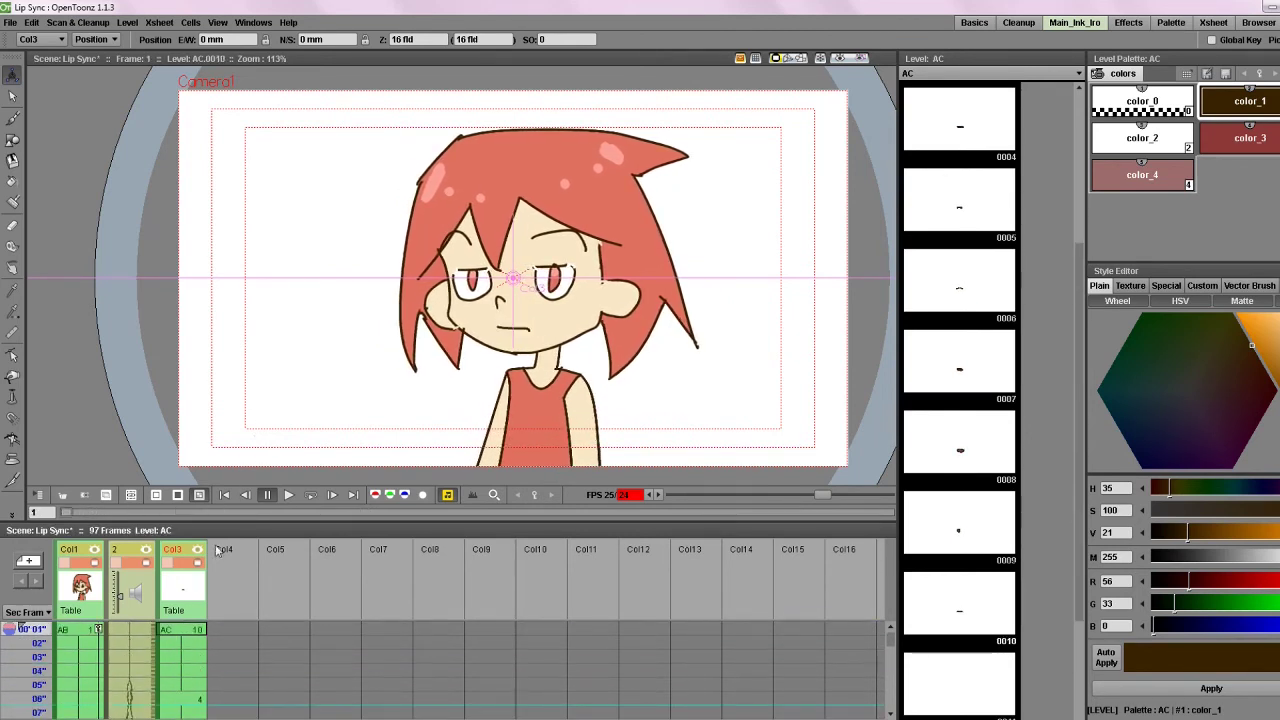
pyautogui.scroll(-3, 1023, 388)
pyautogui.scroll(6, 1036, 416)
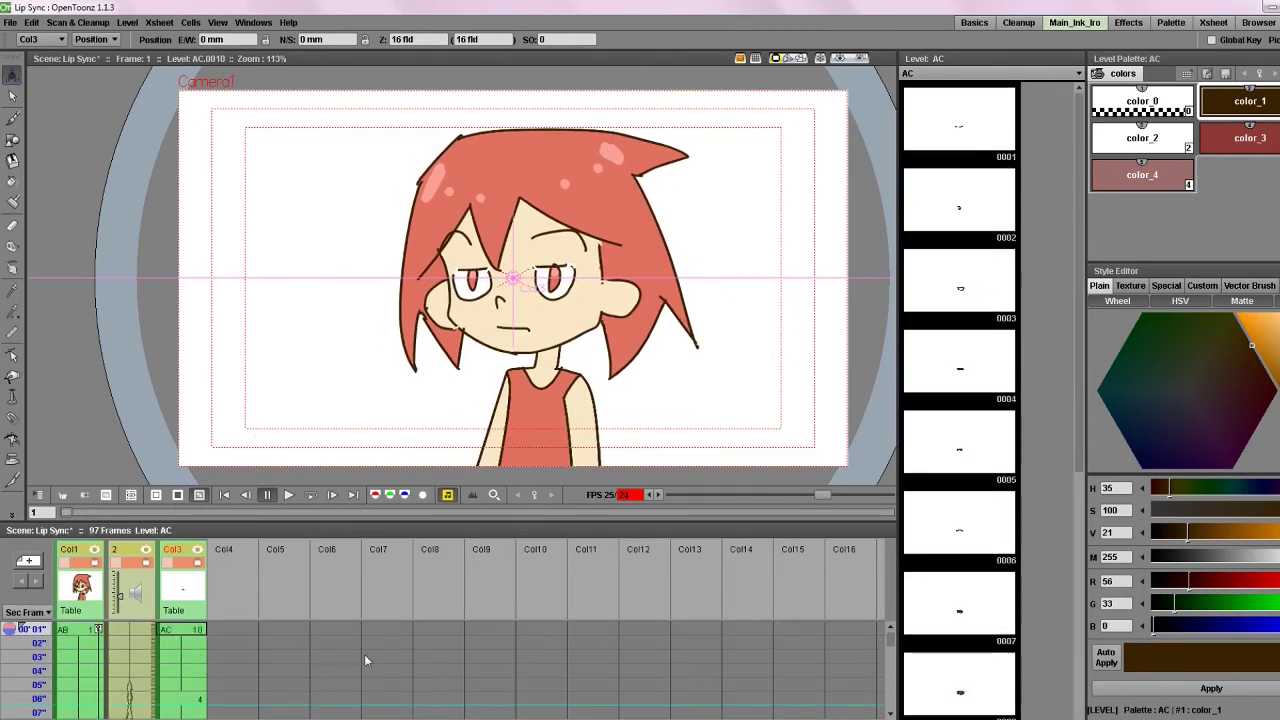
# - Animate the AC mouth column between frames 1 and 97, shifting it to about -34 mm E/W at frame 97 to follow the head
pyautogui.click(199, 628)
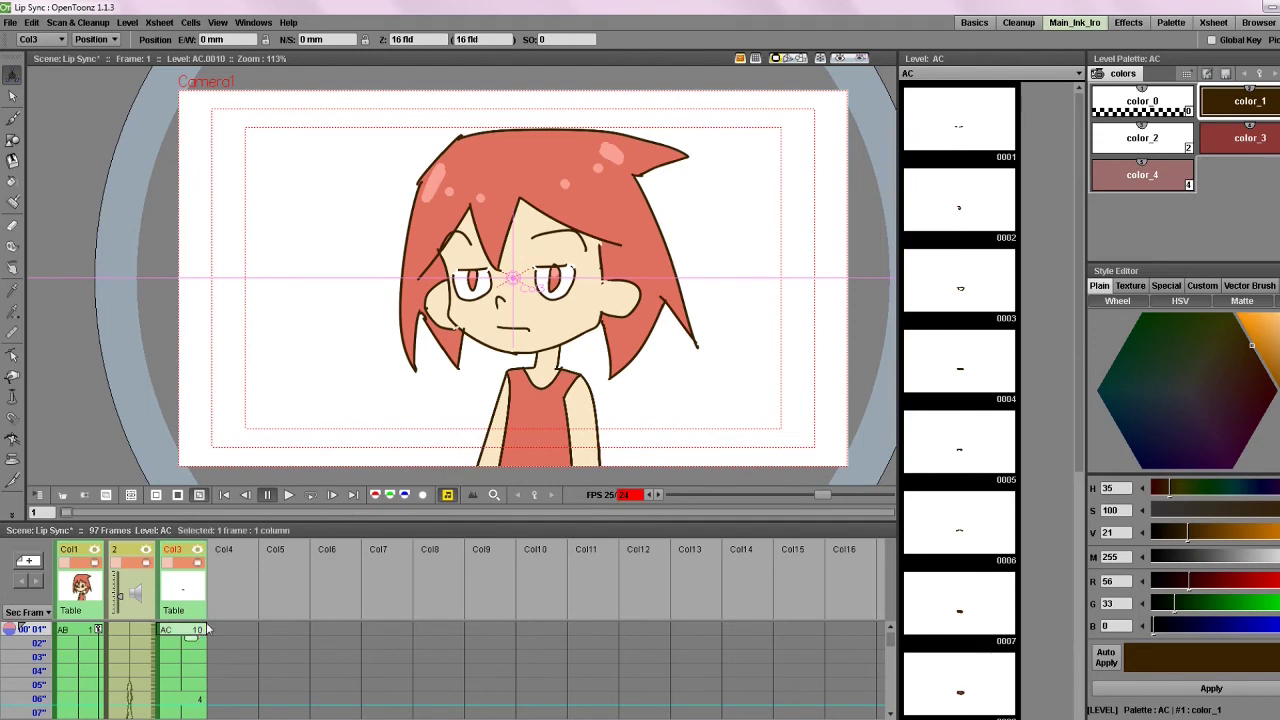
pyautogui.scroll(-4, 493, 395)
pyautogui.scroll(6, 562, 370)
pyautogui.scroll(-4, 287, 586)
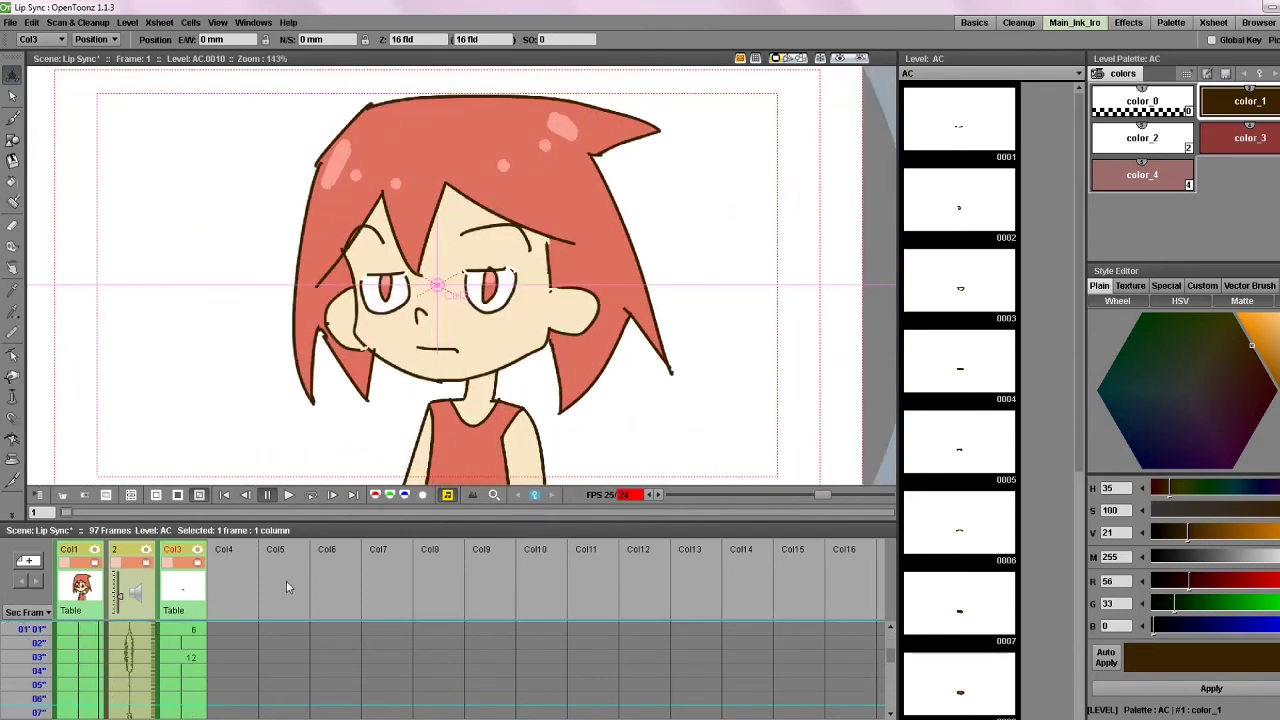
pyautogui.scroll(-6, 185, 670)
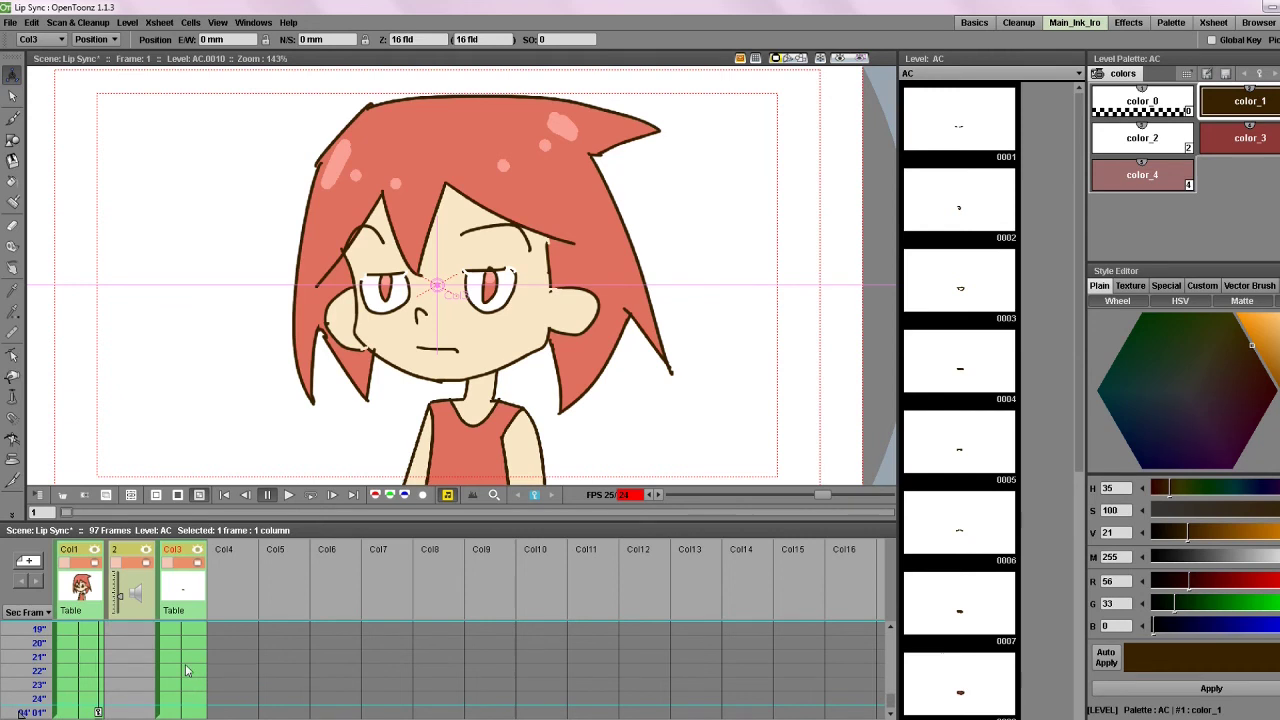
pyautogui.click(185, 712)
pyautogui.moveTo(444, 332); pyautogui.dragTo(371, 340)
pyautogui.scroll(-1, 300, 640)
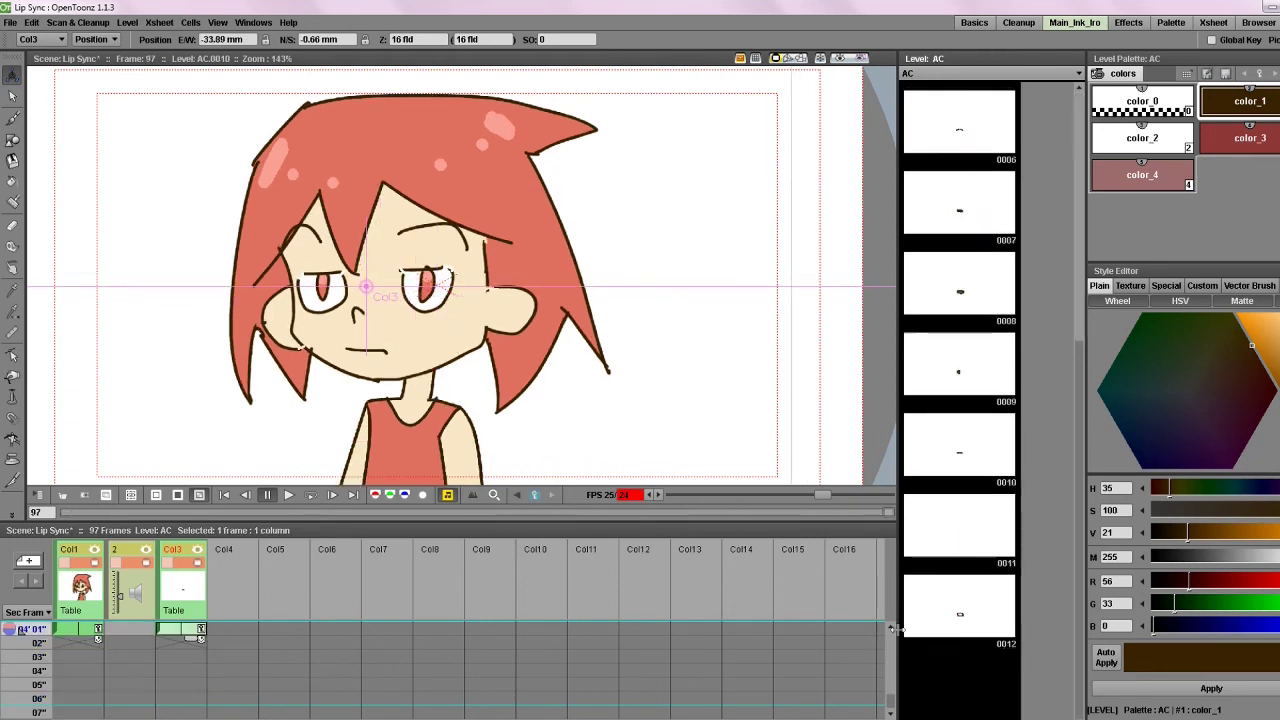
# - Play back the animation from frame 1 to check that the mouth follows the moving head, and return to frame 1
pyautogui.scroll(3, 948, 614)
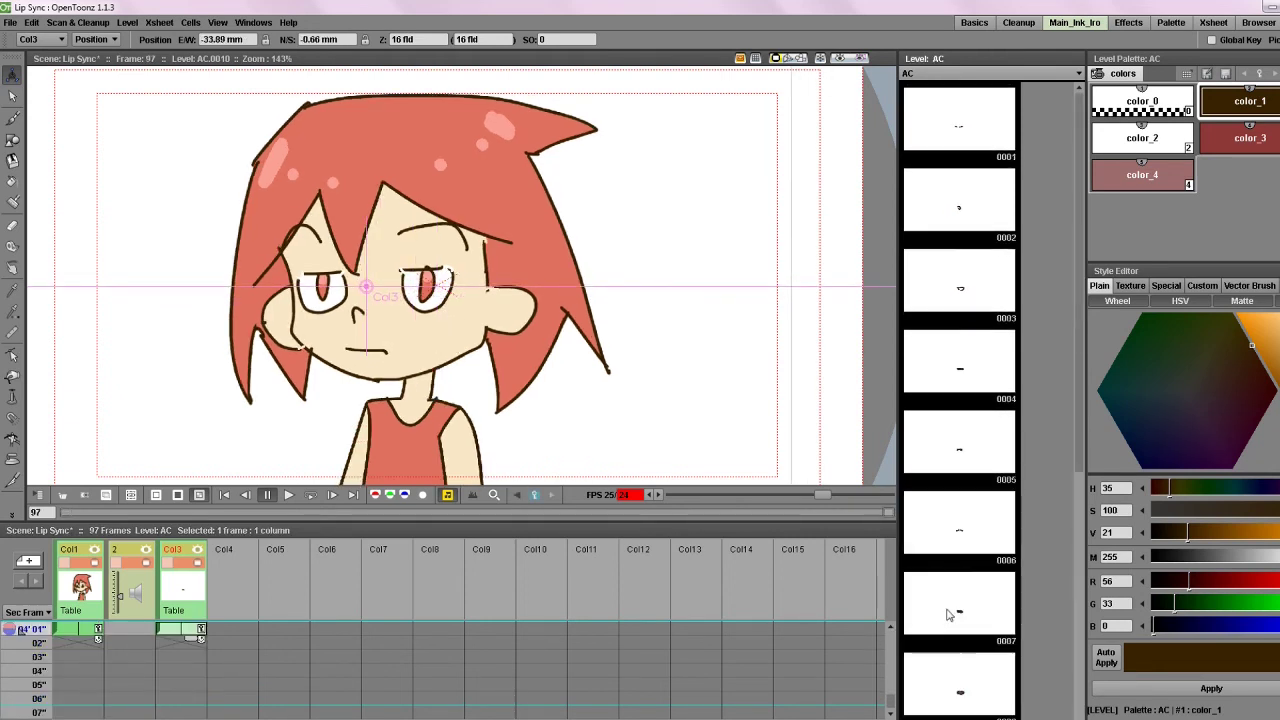
pyautogui.click(225, 496)
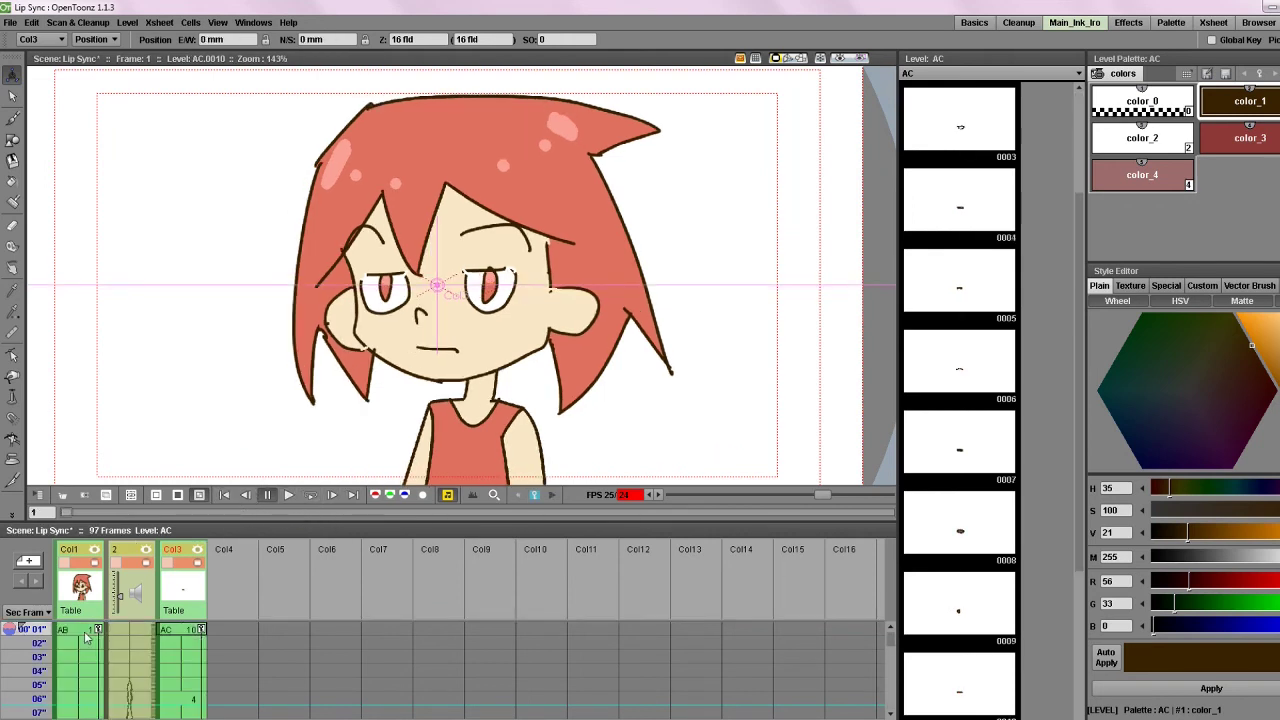
pyautogui.click(12, 95)
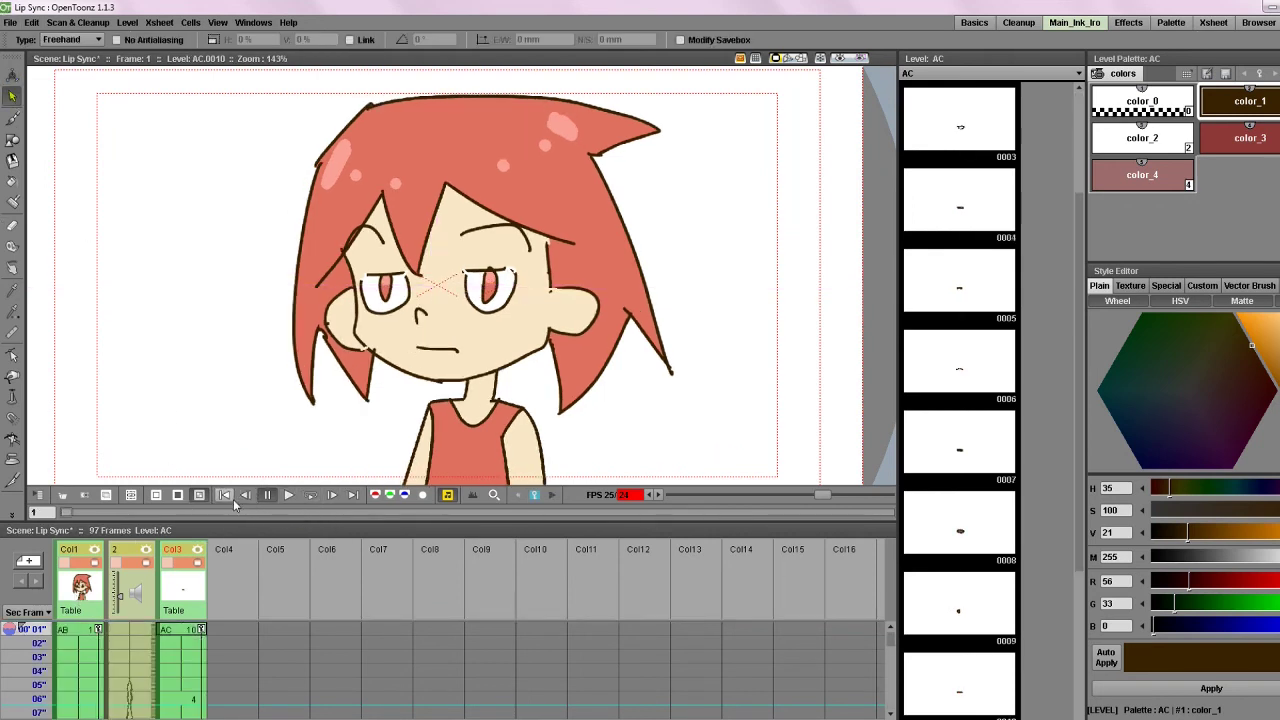
pyautogui.click(288, 494)
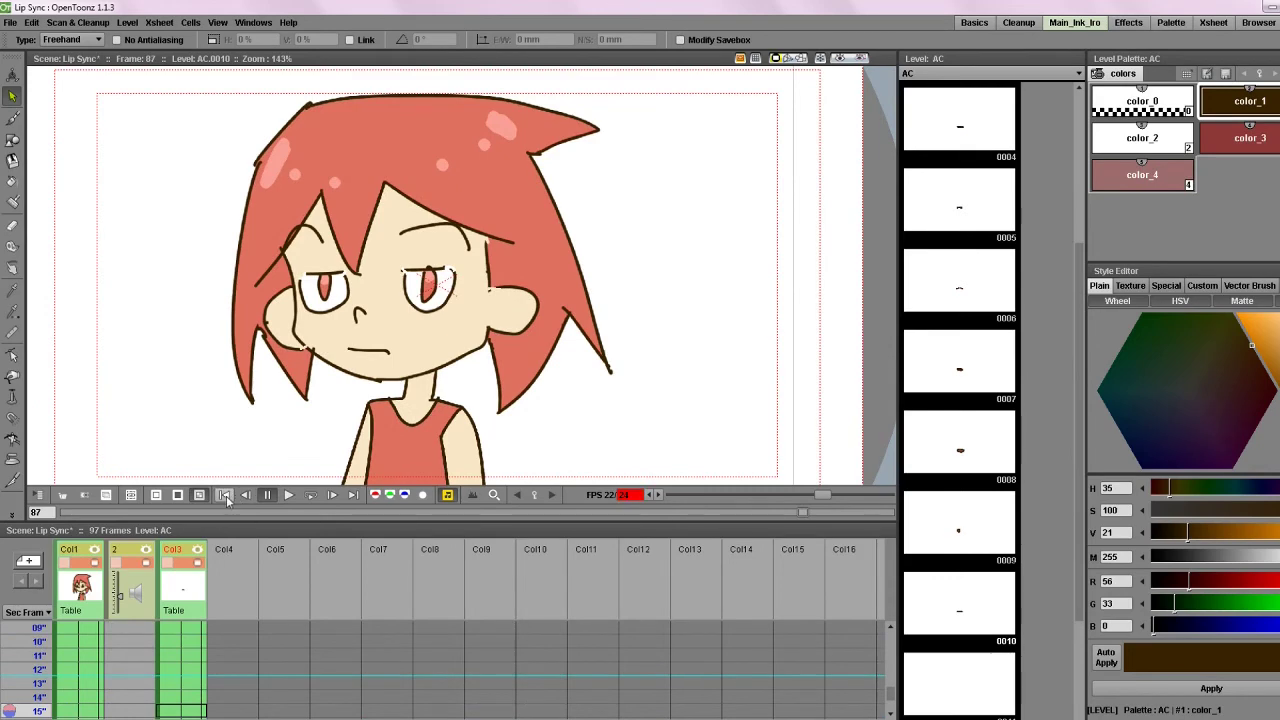
pyautogui.click(225, 496)
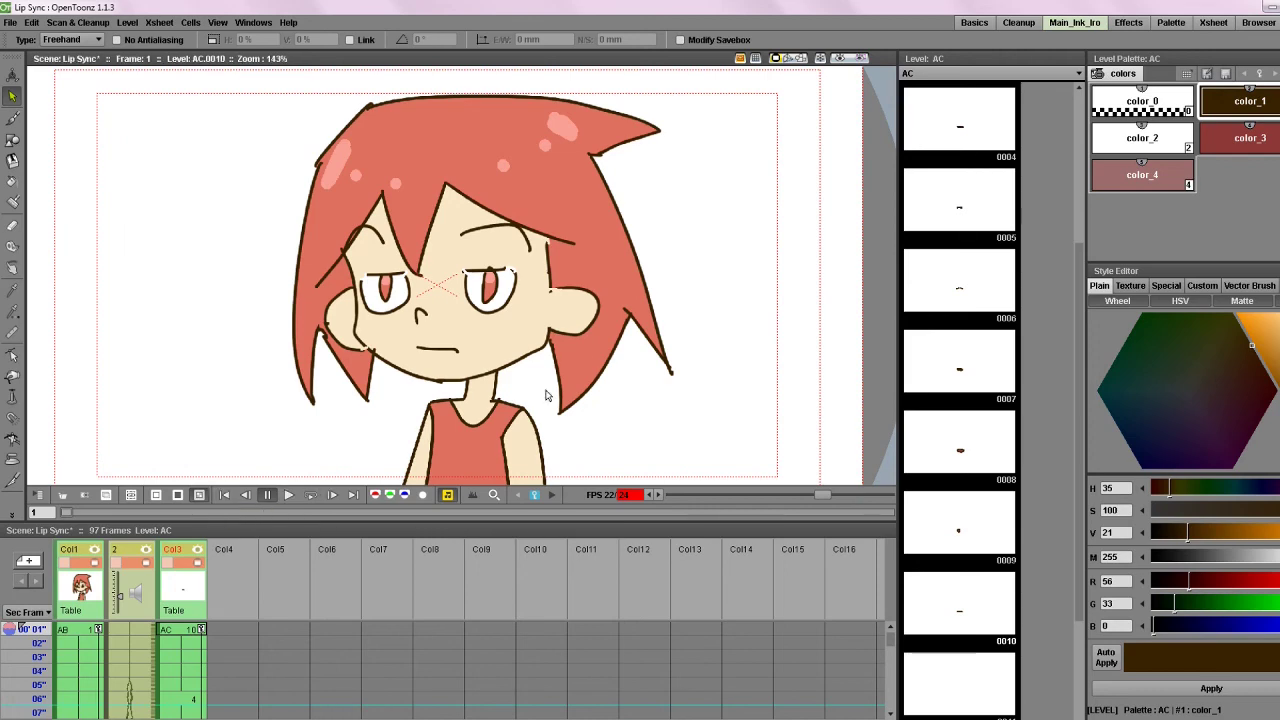
pyautogui.scroll(3, 453, 330)
pyautogui.scroll(-3, 372, 363)
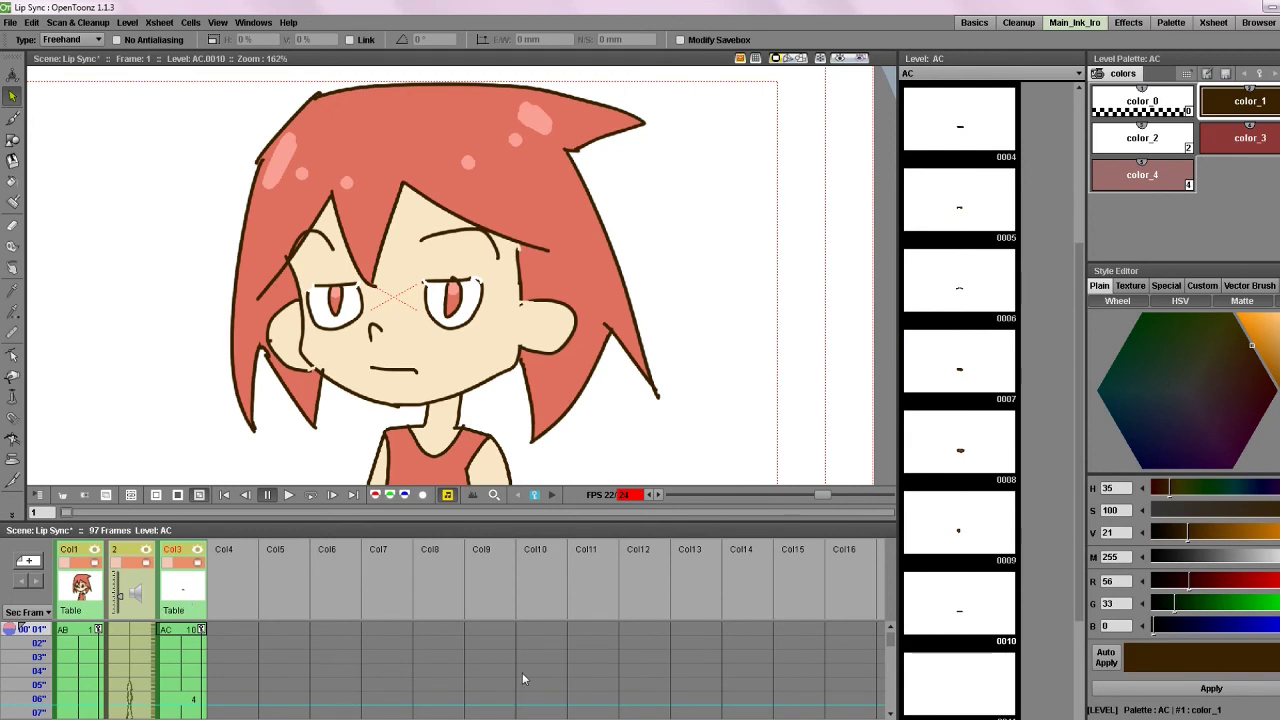
# - Save the scene with all its levels and try a fast render to MP4, dismissing the resulting warning
pyautogui.hotkey('ctrl', 's')
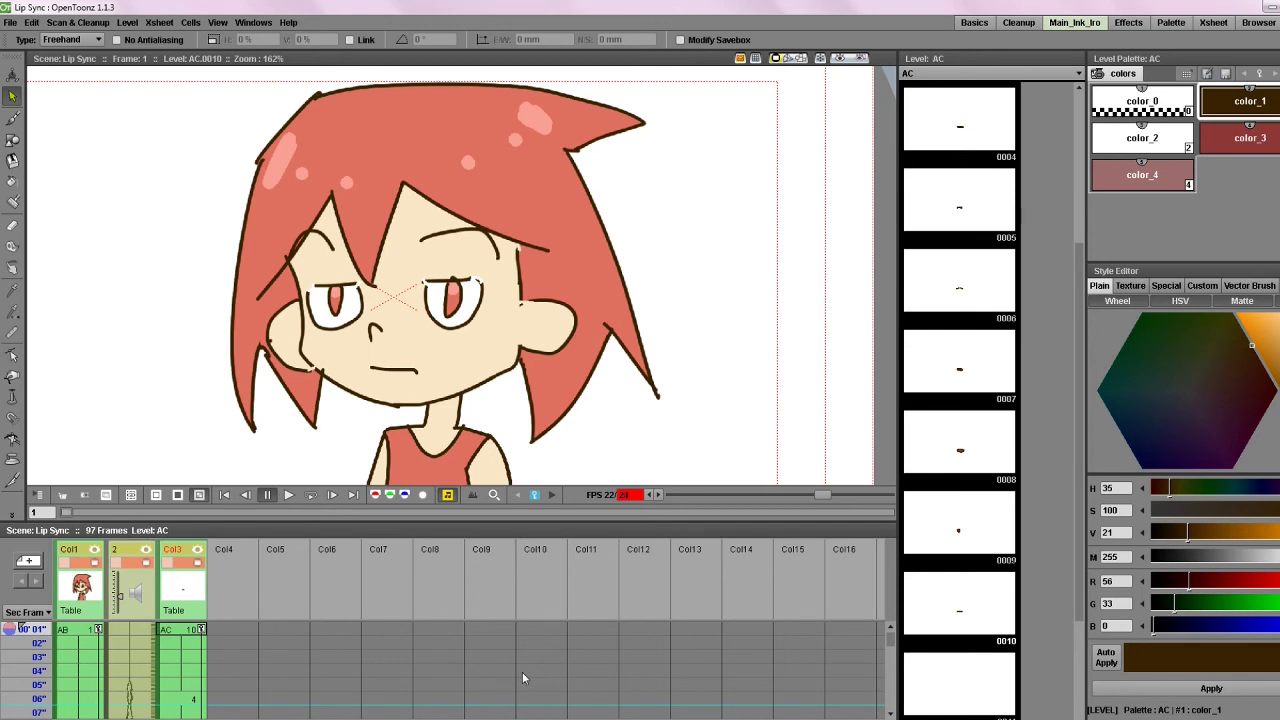
pyautogui.click(10, 22)
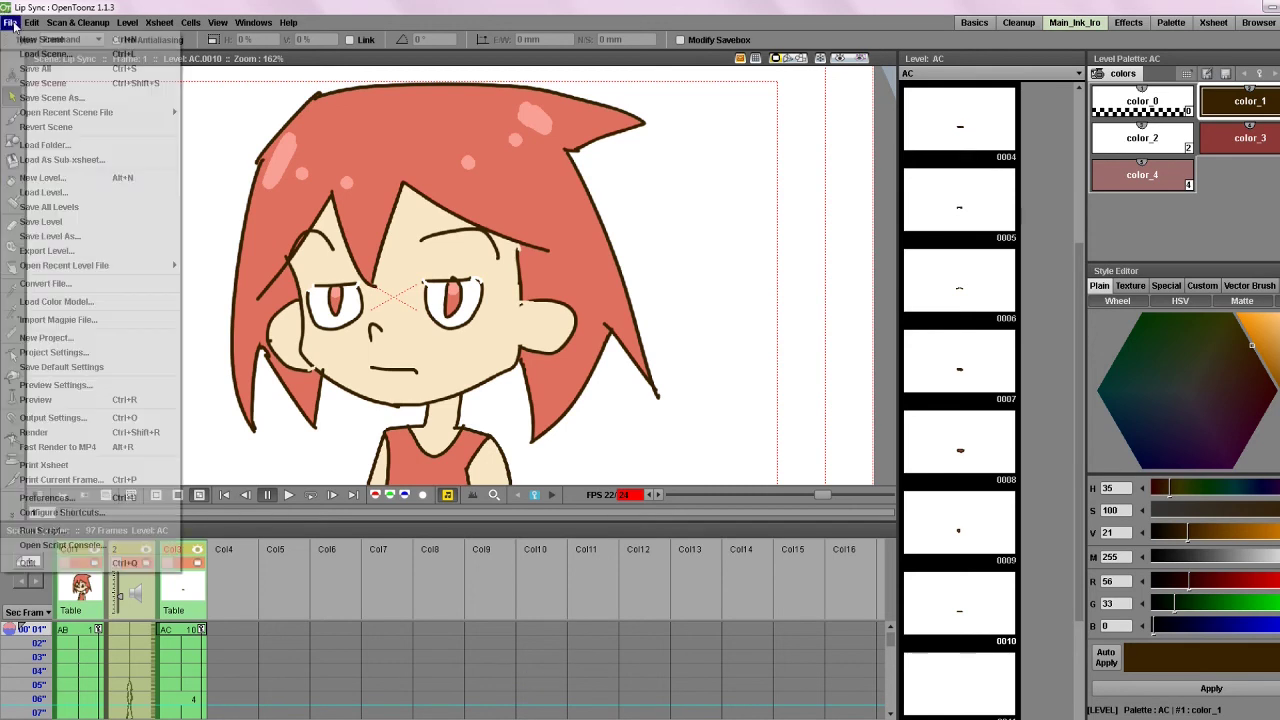
pyautogui.click(57, 447)
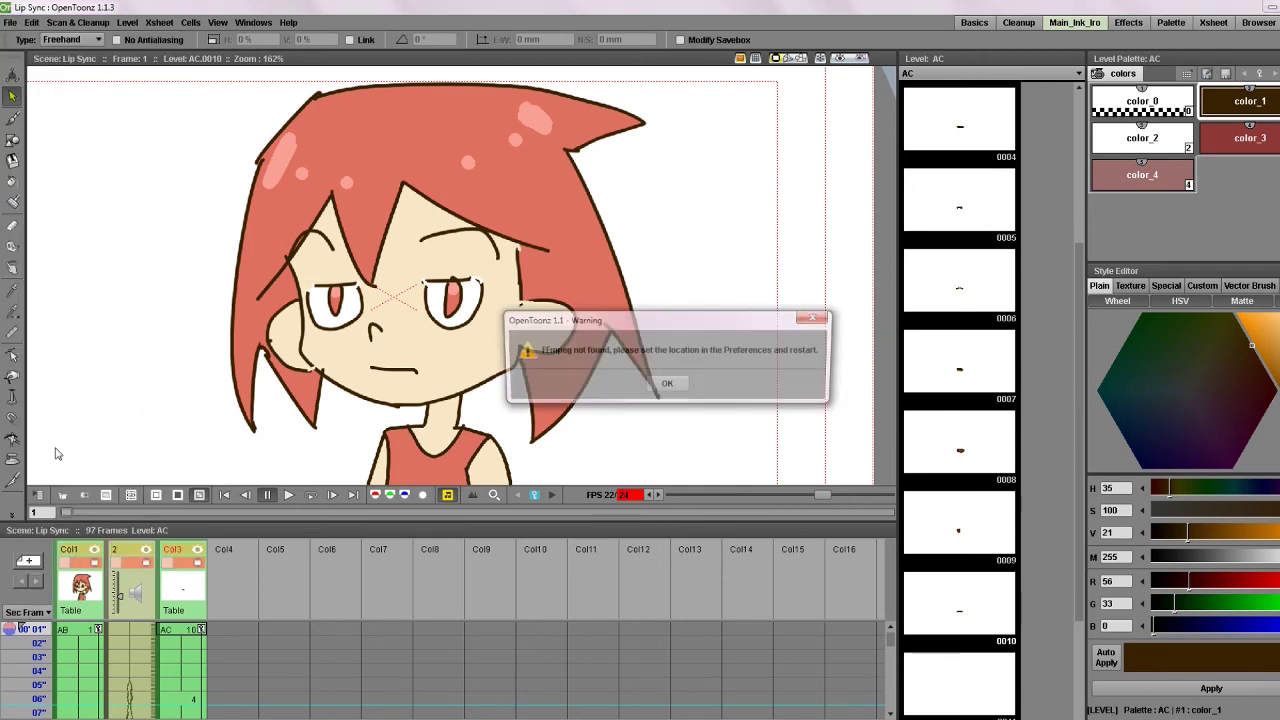
pyautogui.moveTo(632, 329); pyautogui.dragTo(579, 324)
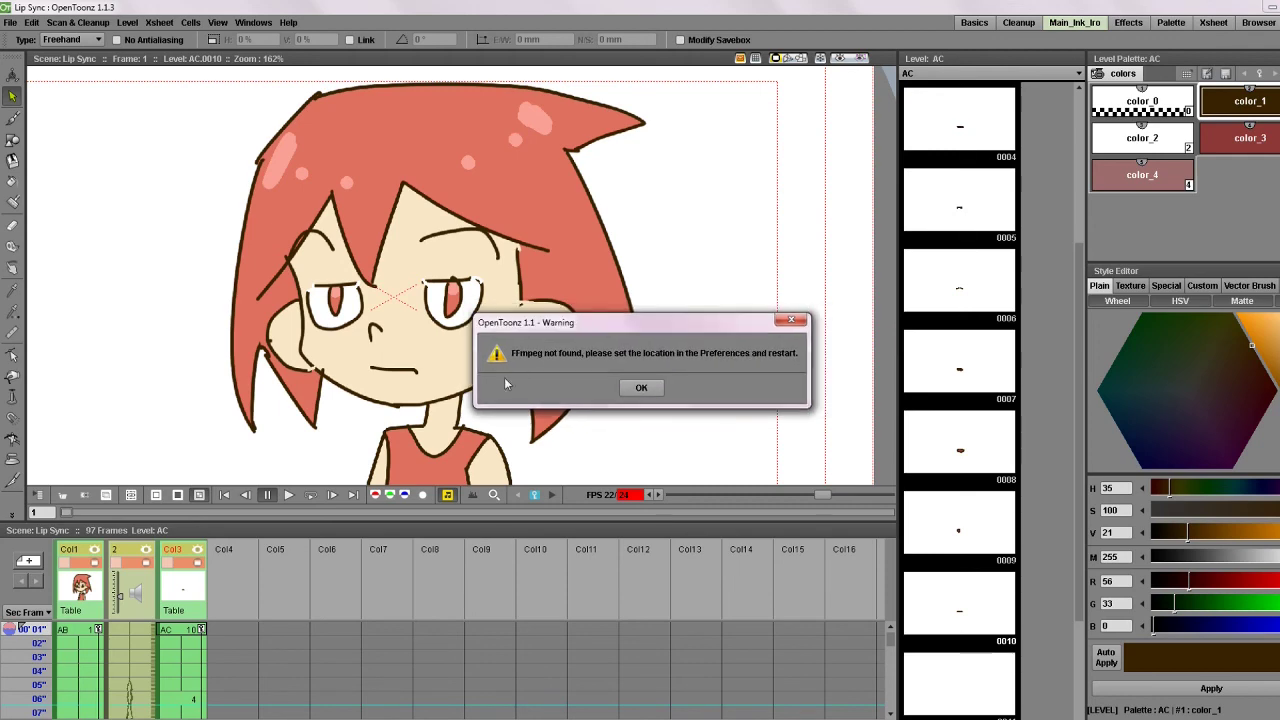
pyautogui.click(640, 387)
# - Try to render the Lip Sync scene with the existing output settings, and close the crashed program
pyautogui.click(10, 22)
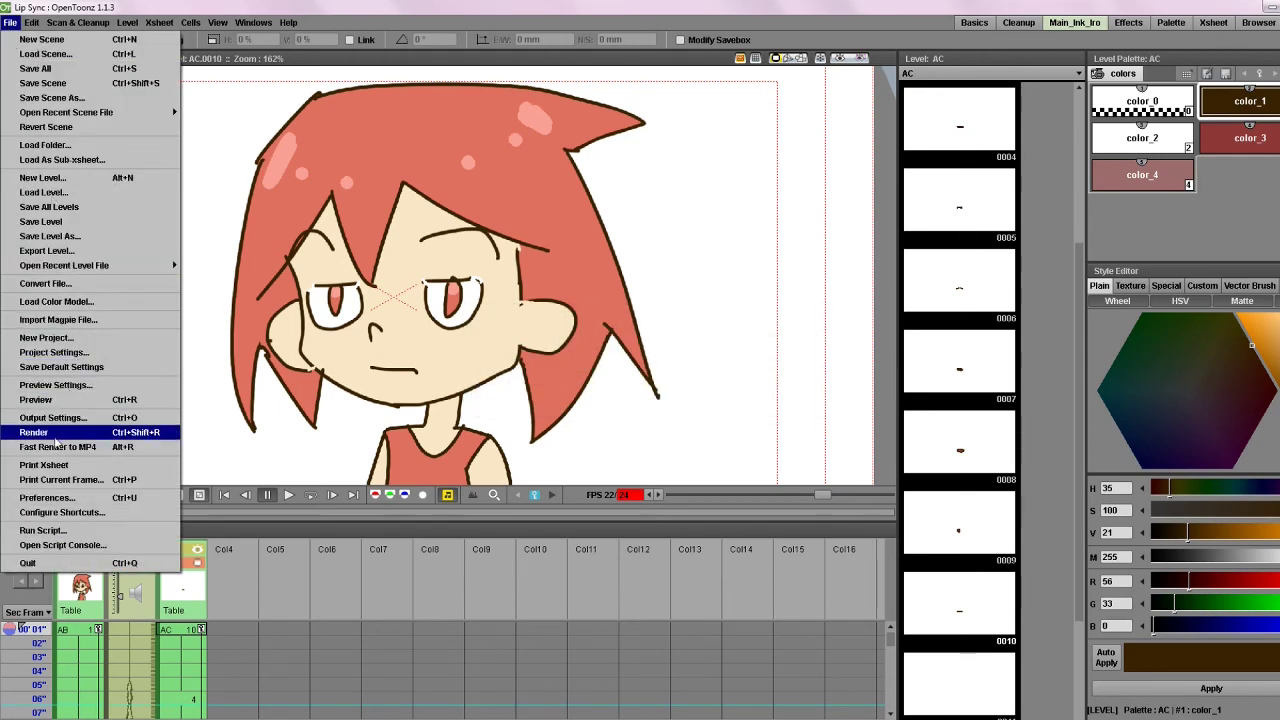
pyautogui.click(40, 432)
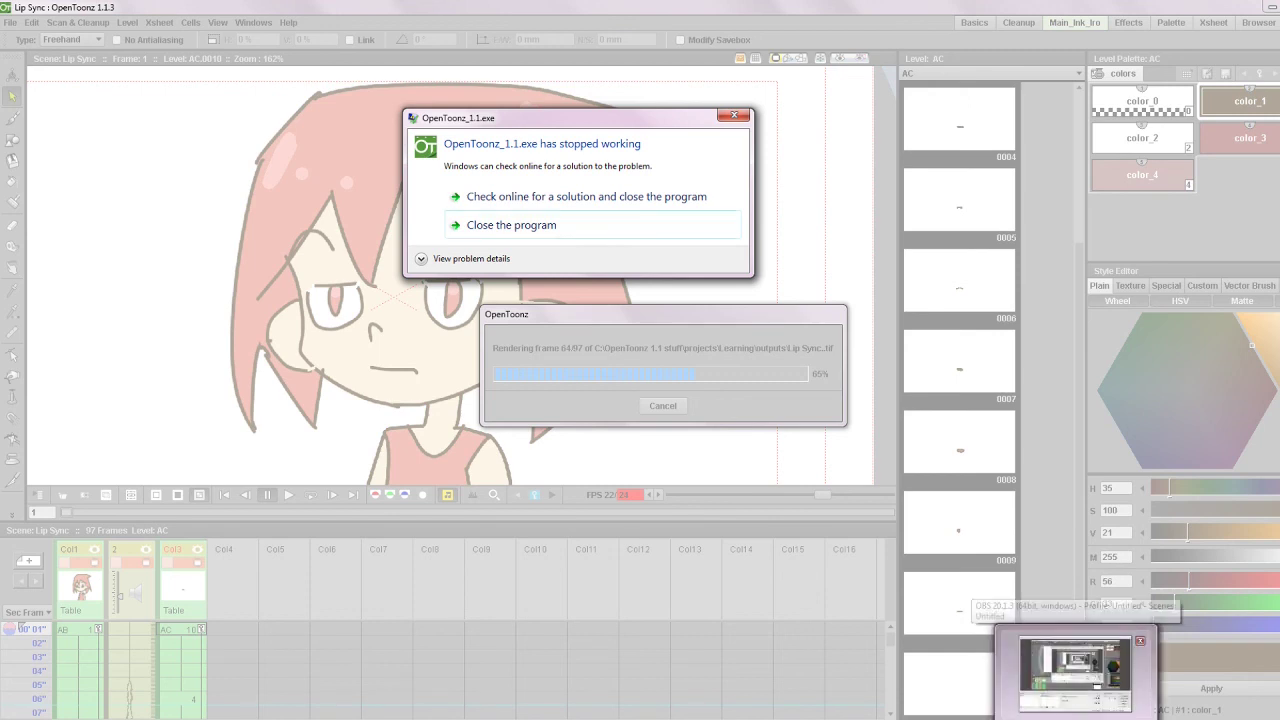
pyautogui.click(662, 229)
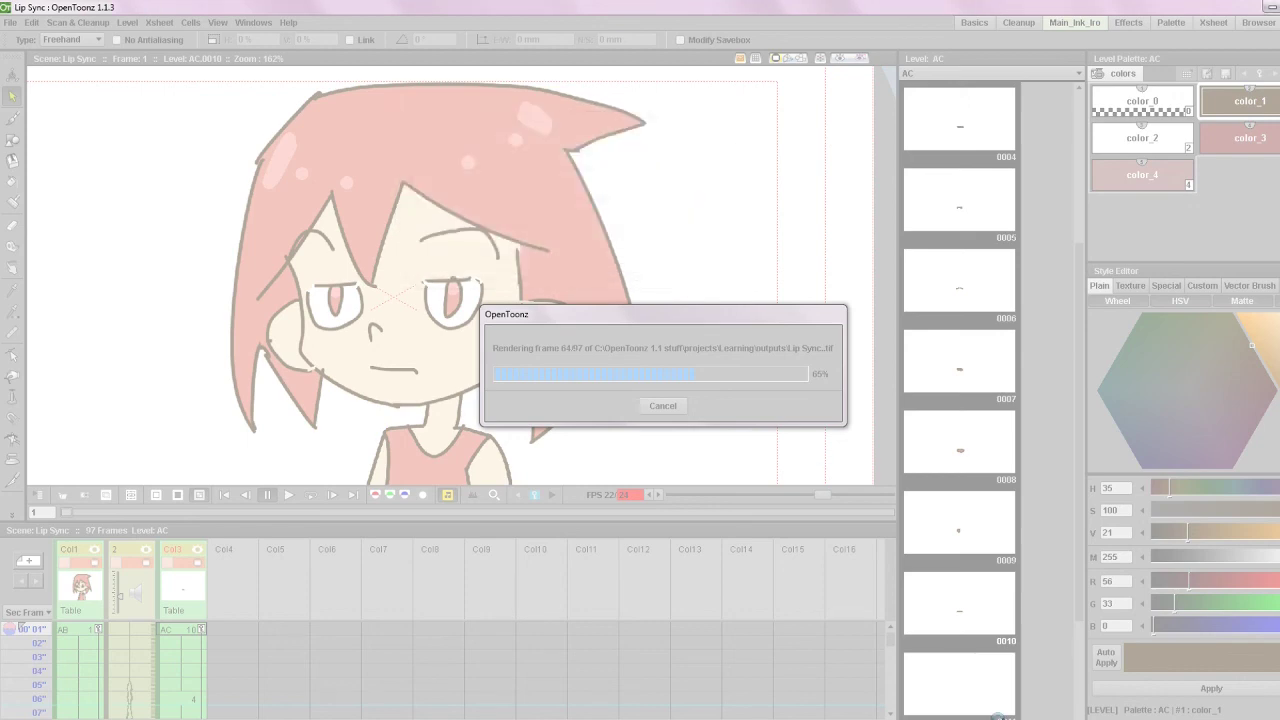